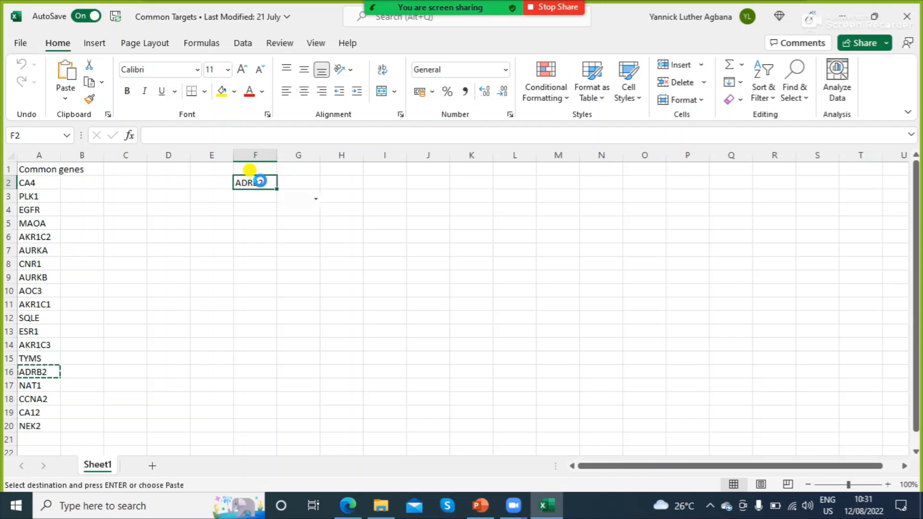
Enter the heading "Hub Genes" in cell F1 above ADRB2
left_click(253, 172)
key("Escape")
type("HU")
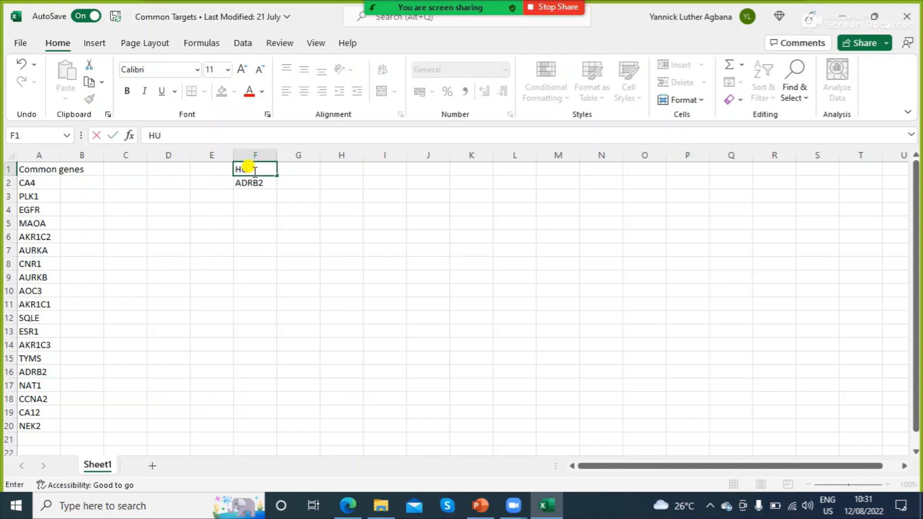
type("b Genes")
left_click(254, 194)
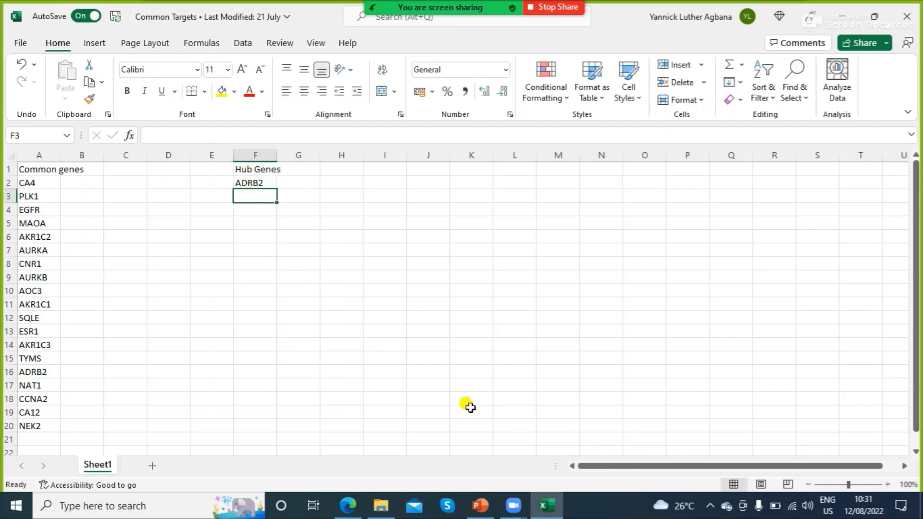
Copy AURKB from the common genes list into F5 and CCNA2 into F10
left_click(48, 279)
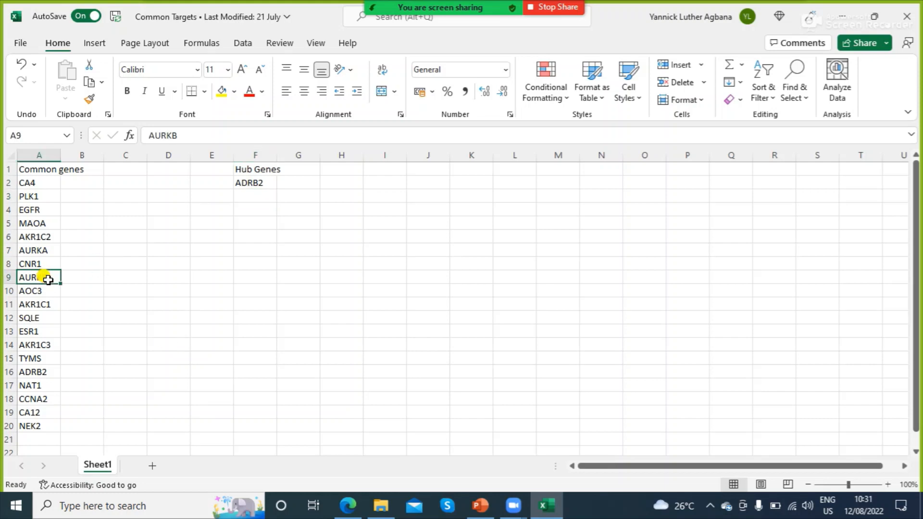
key("ctrl+c")
left_click(259, 223)
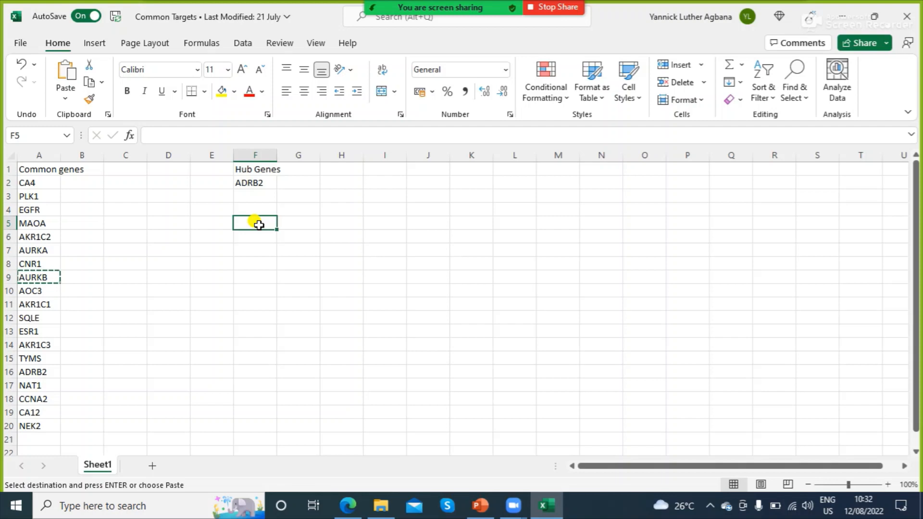
key("ctrl+v")
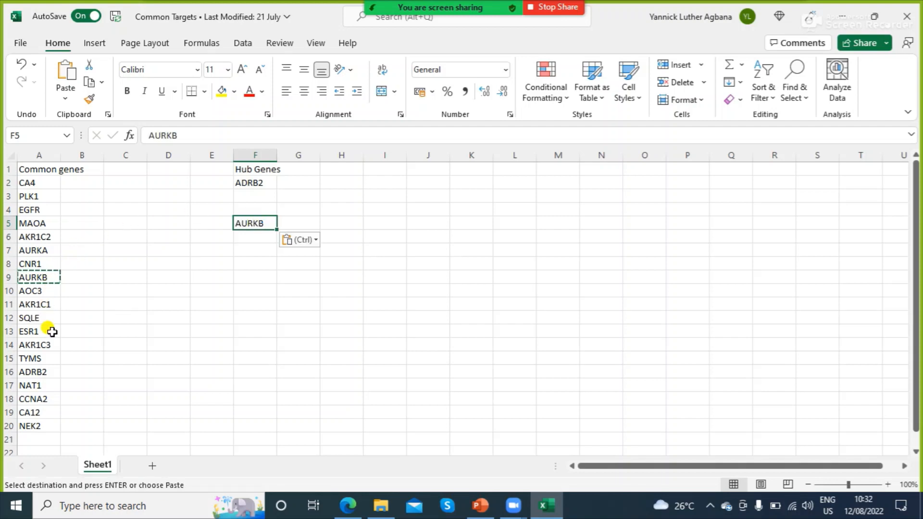
left_click(44, 401)
key("ctrl+c")
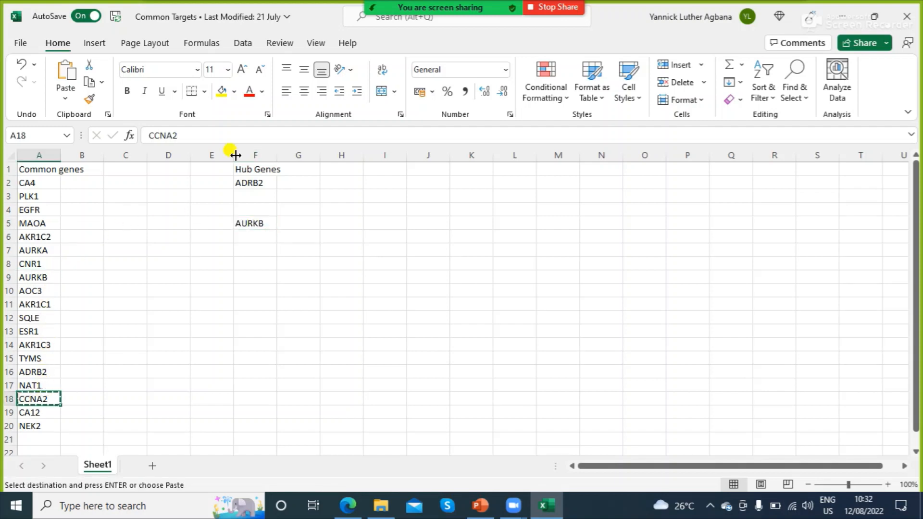
left_click(255, 291)
key("ctrl+v")
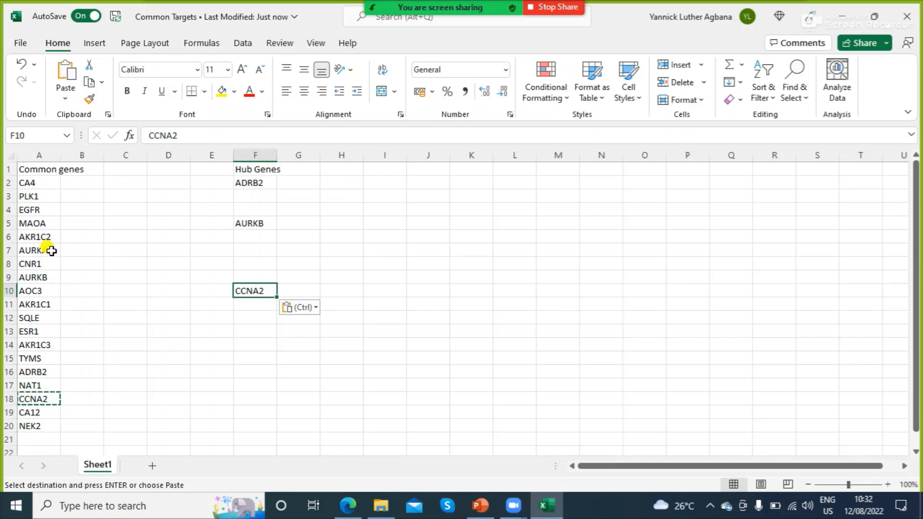
Copy EGFR from the common genes list into cell F8 of the Hub Genes column
left_click(40, 212)
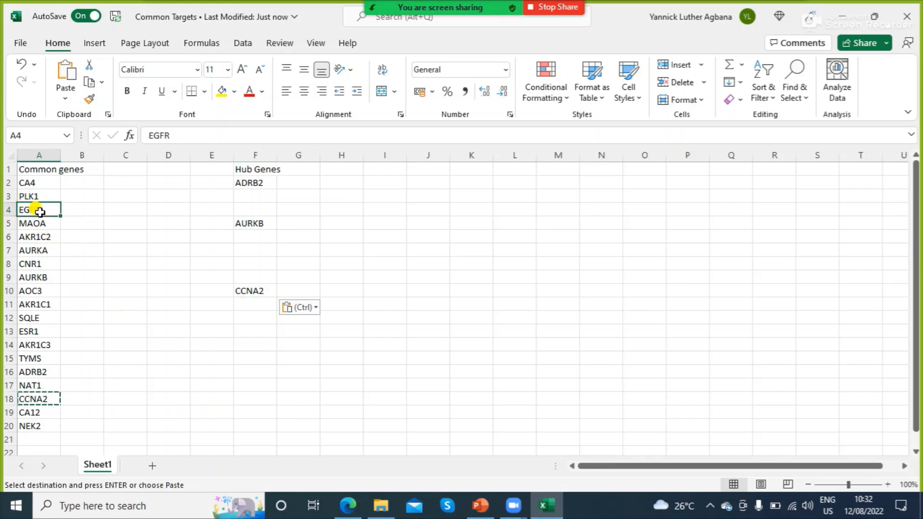
key("ctrl+c")
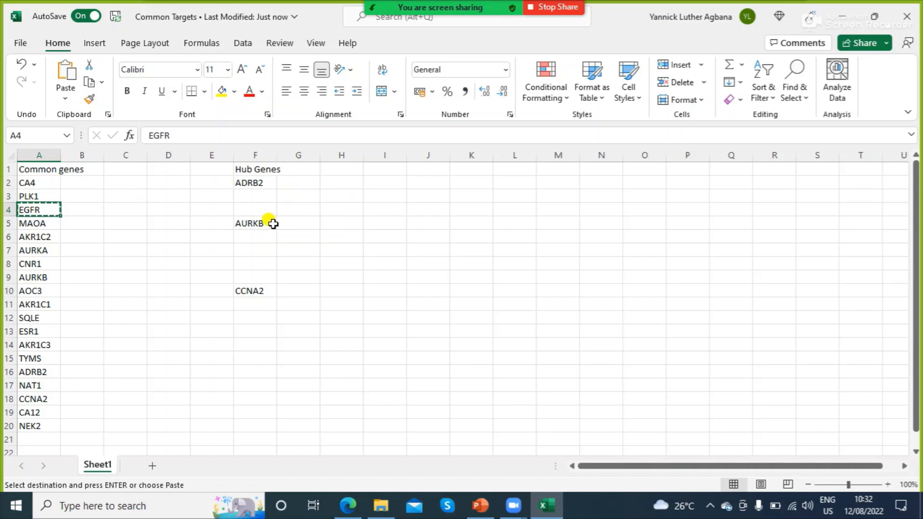
left_click(250, 262)
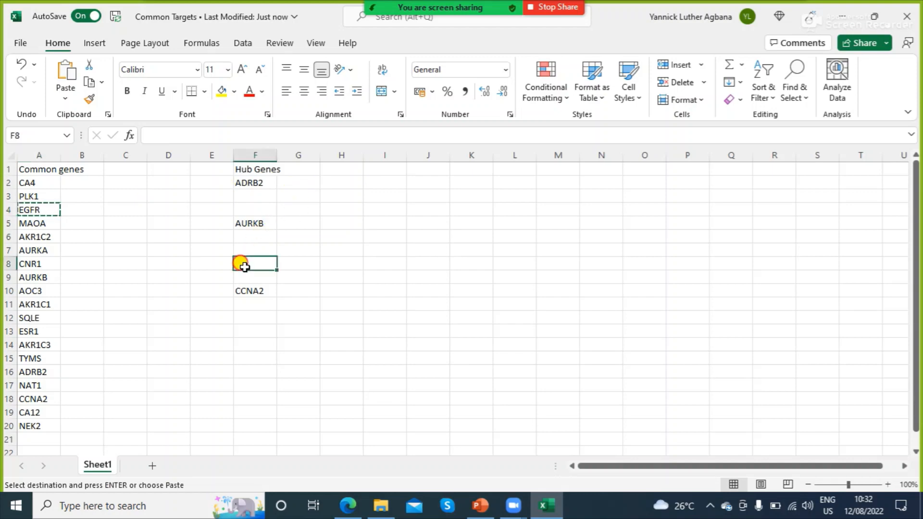
key("ctrl+v")
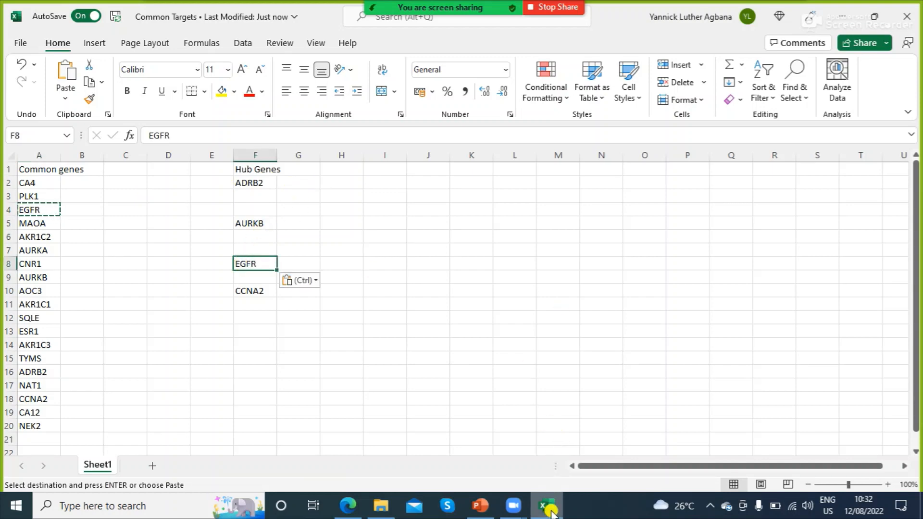
Consult the gene network figure in PowerPoint, and copy AKR1C3 from the Excel common genes list into cell F3
left_click(479, 505)
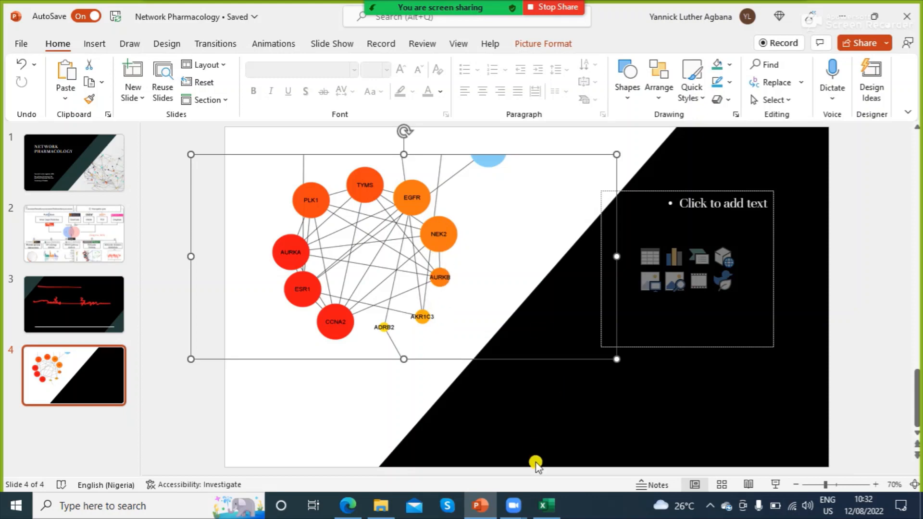
left_click(543, 510)
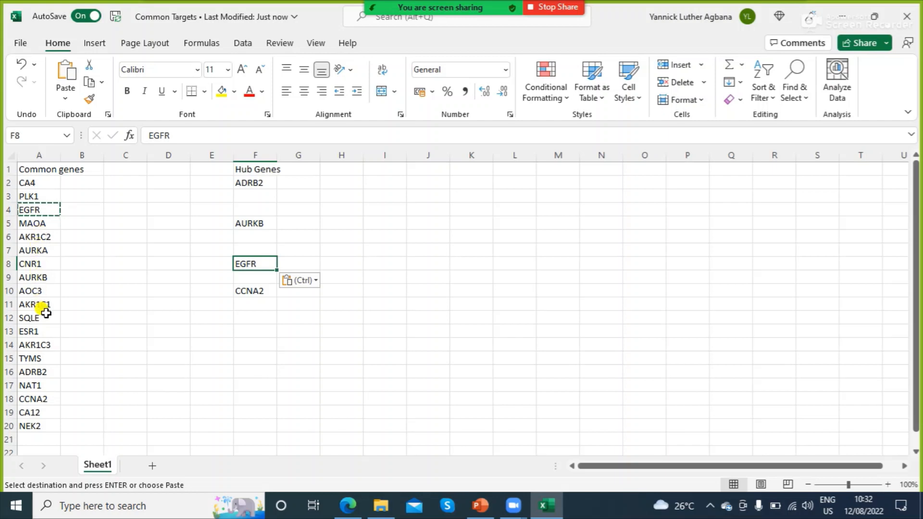
left_click(40, 344)
key("ctrl+c")
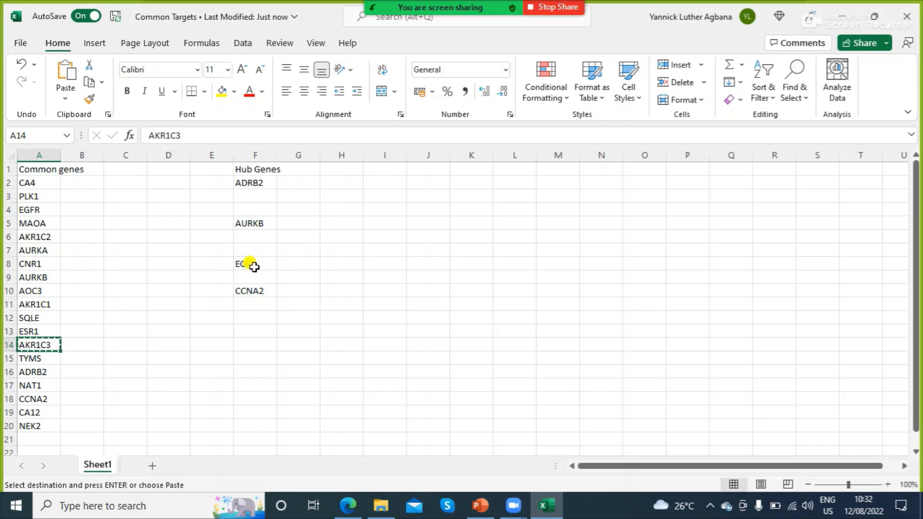
left_click(254, 197)
key("ctrl+v")
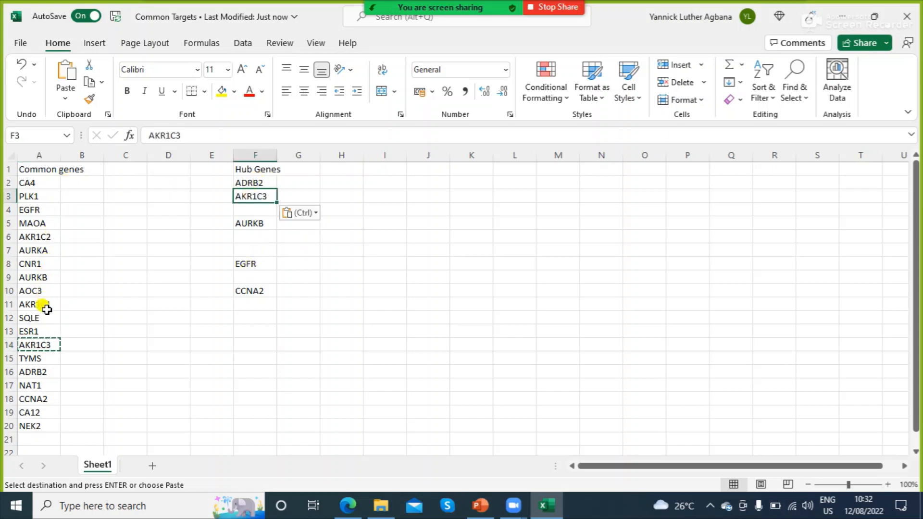
Copy NEK2 from the common genes list into cell F6 of the Hub Genes column
left_click(48, 423)
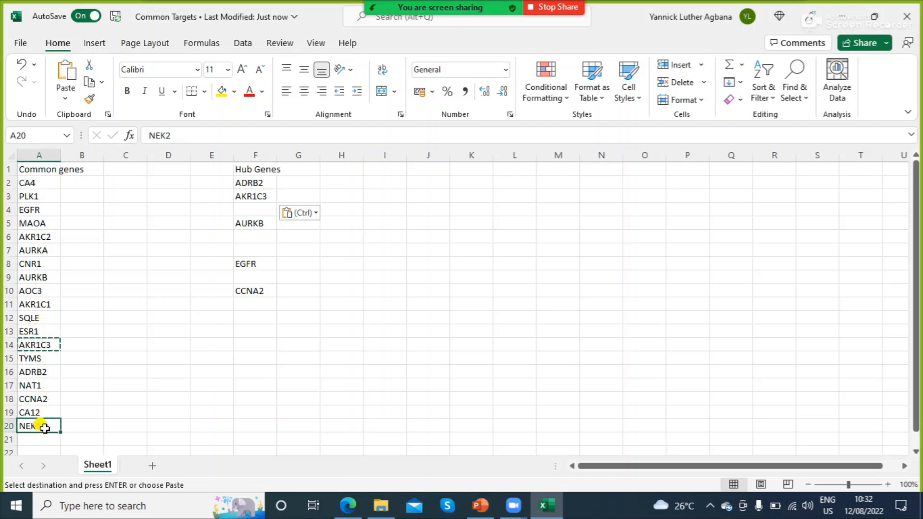
key("ctrl+c")
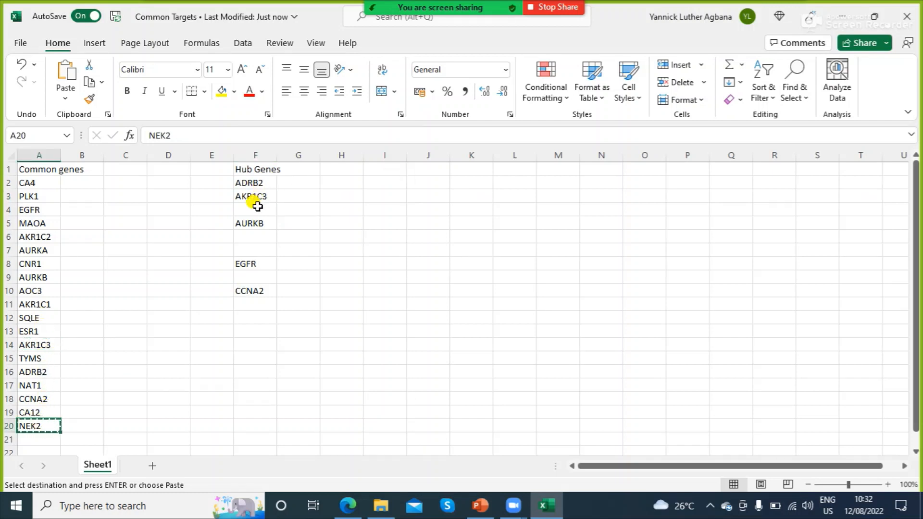
left_click(254, 236)
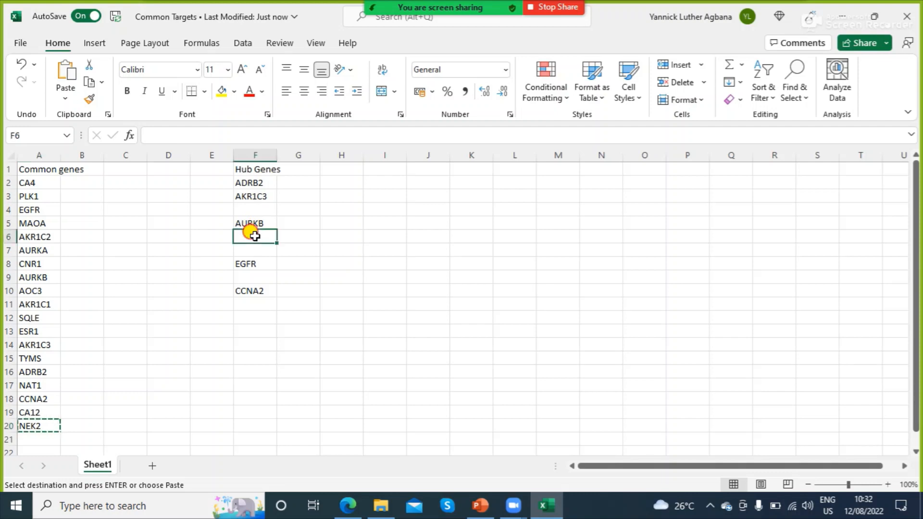
key("ctrl+v")
Check the network figure in PowerPoint again, and copy AURKA from the Excel common genes list into cell F7
left_click(555, 506)
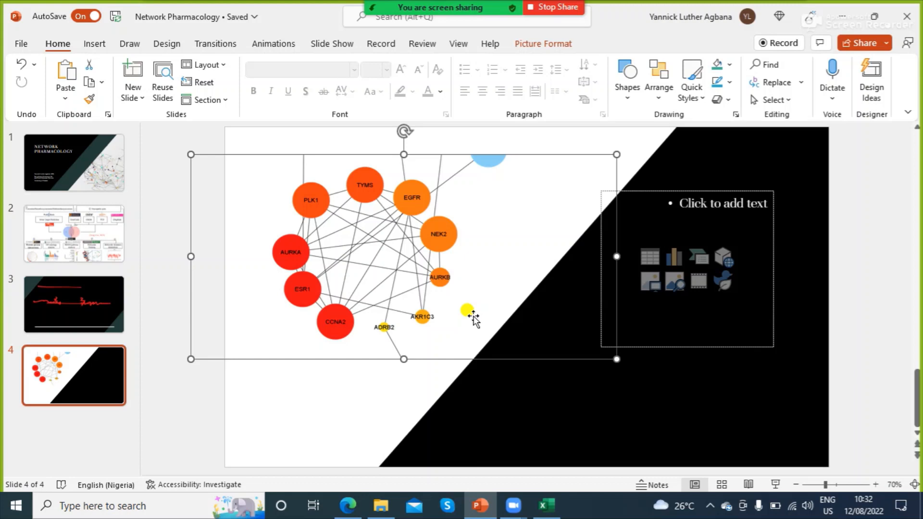
left_click(549, 513)
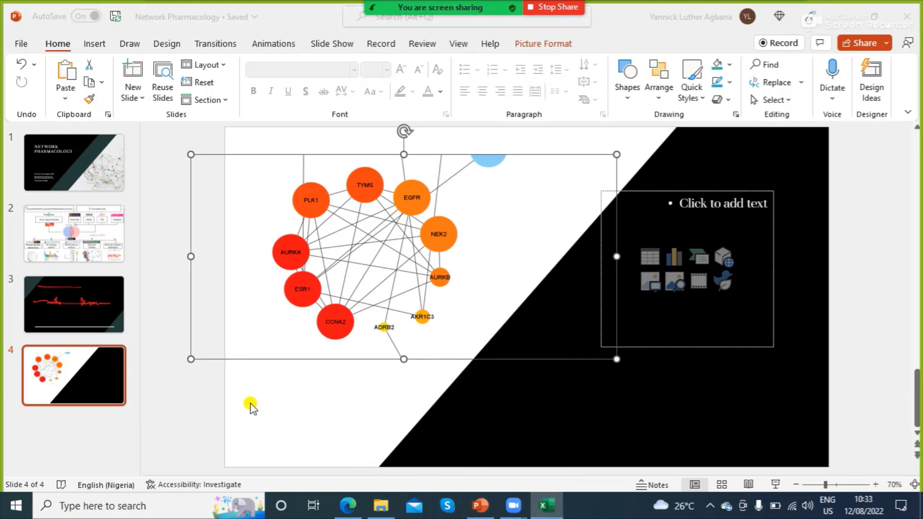
left_click(550, 508)
left_click(554, 510)
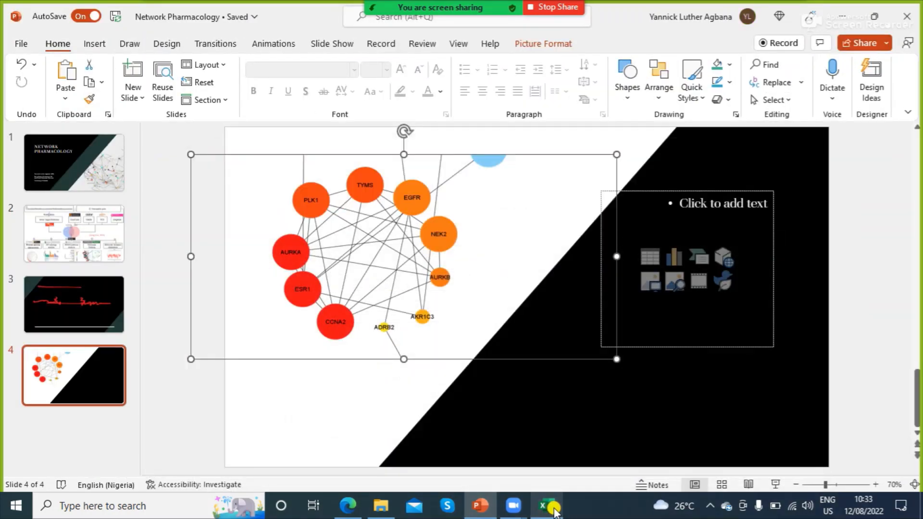
left_click(554, 511)
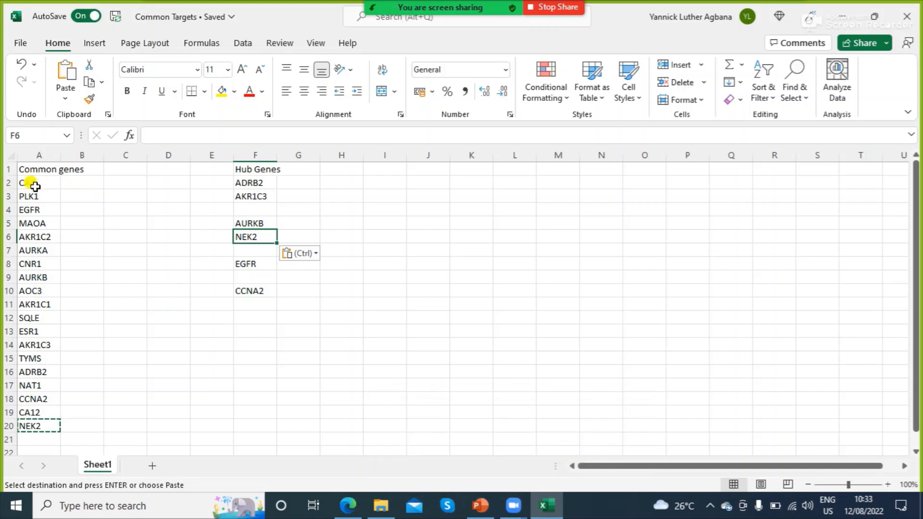
left_click(48, 251)
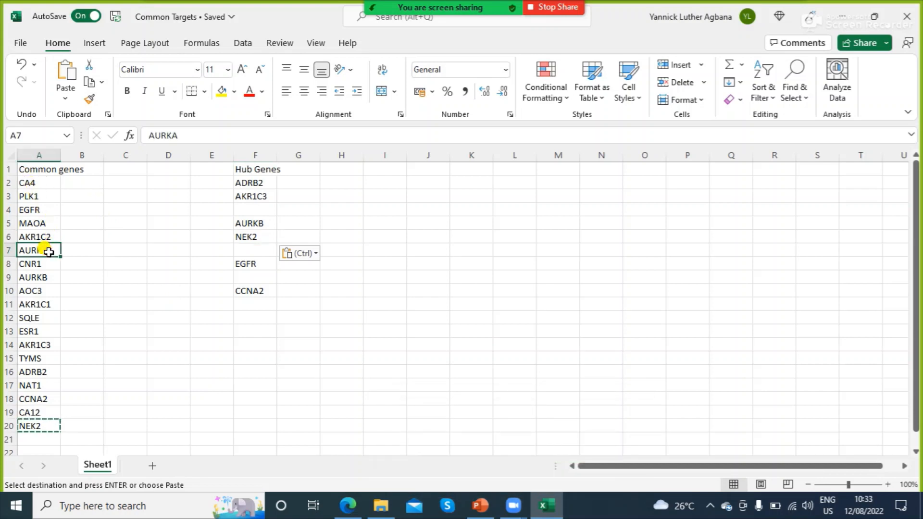
key("ctrl+c")
left_click(272, 277)
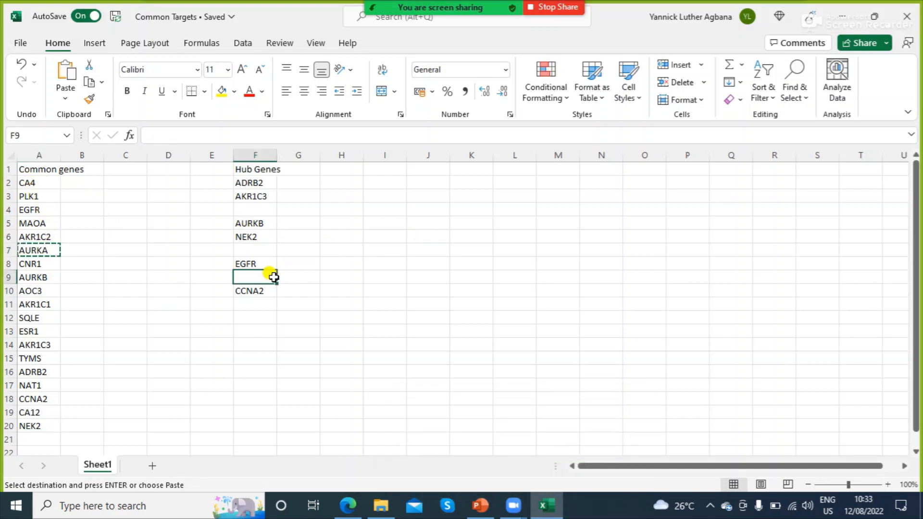
left_click(261, 250)
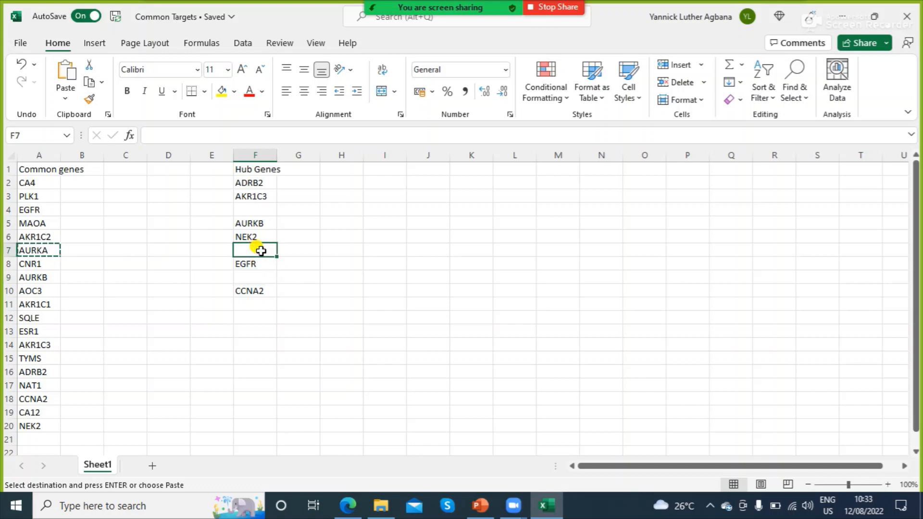
key("ctrl+v")
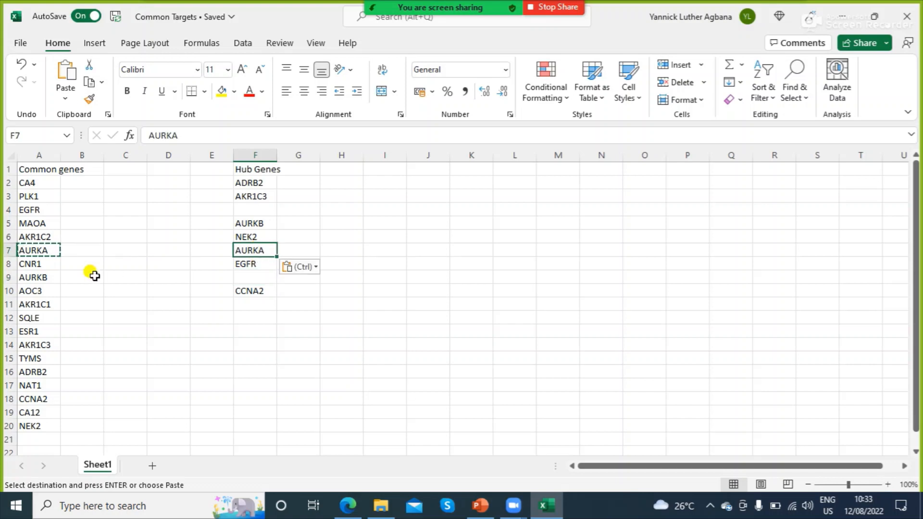
Fill the gaps in the Hub Genes column by copying TYMS into F4 and PLK1 into F9
left_click(41, 357)
key("ctrl+c")
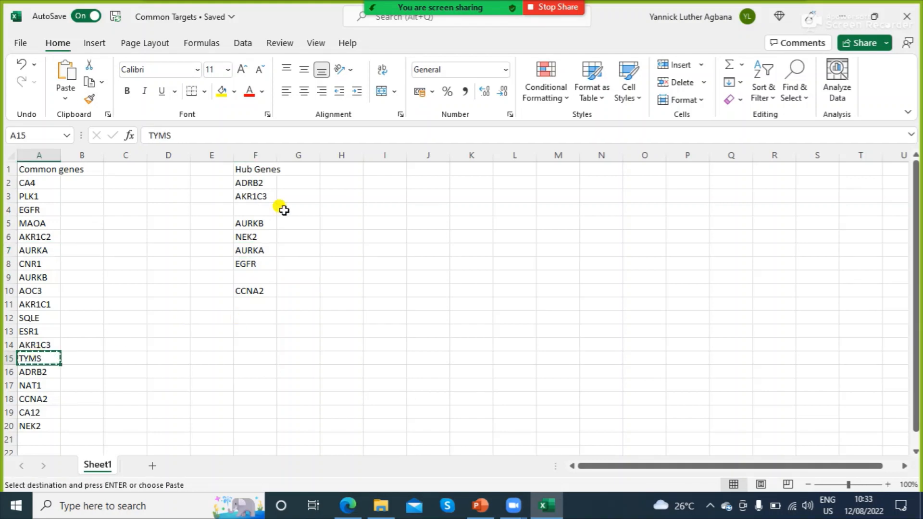
left_click(254, 210)
key("ctrl+v")
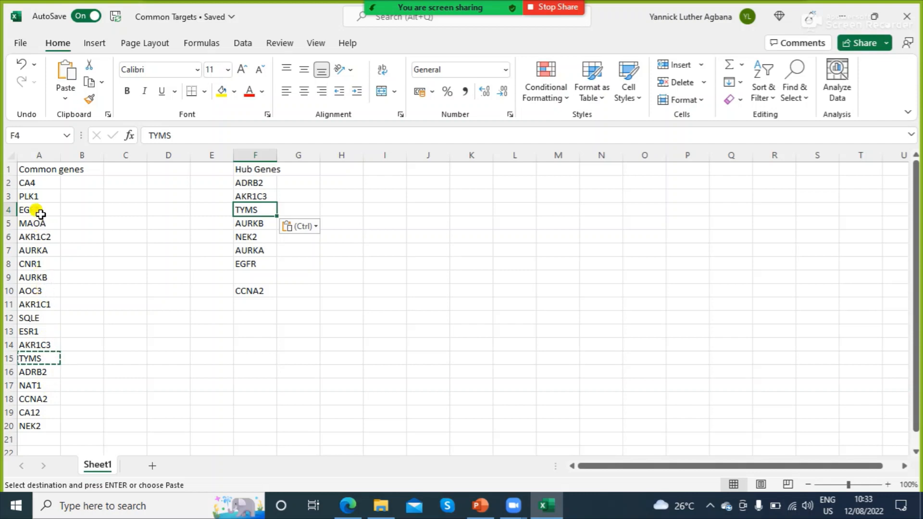
left_click(39, 195)
key("ctrl+c")
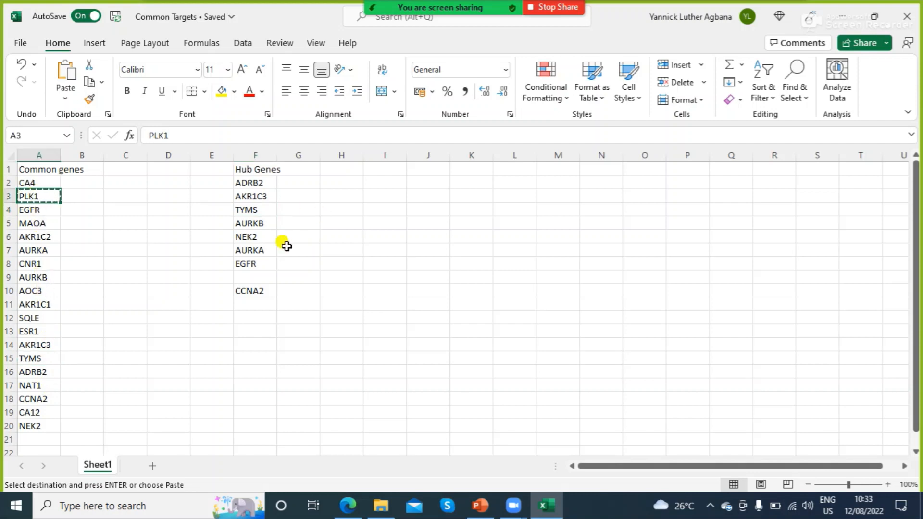
left_click(261, 276)
key("ctrl+v")
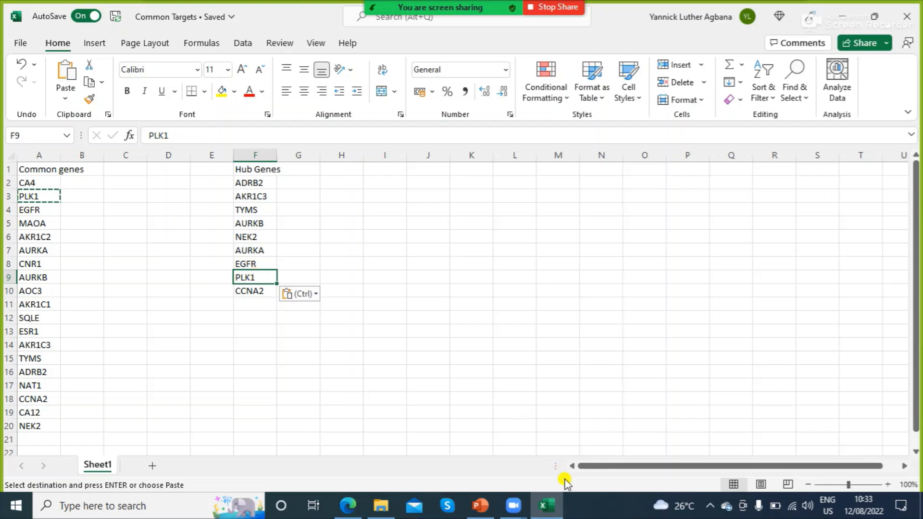
Check the network figure in PowerPoint, and copy ESR1 from the Excel common genes list into cell F11 of the Hub Genes column
left_click(547, 507)
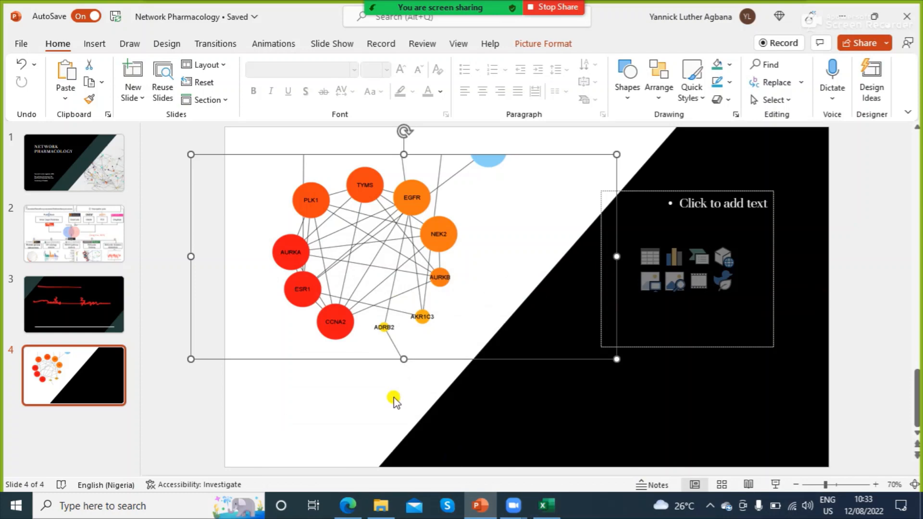
left_click(546, 505)
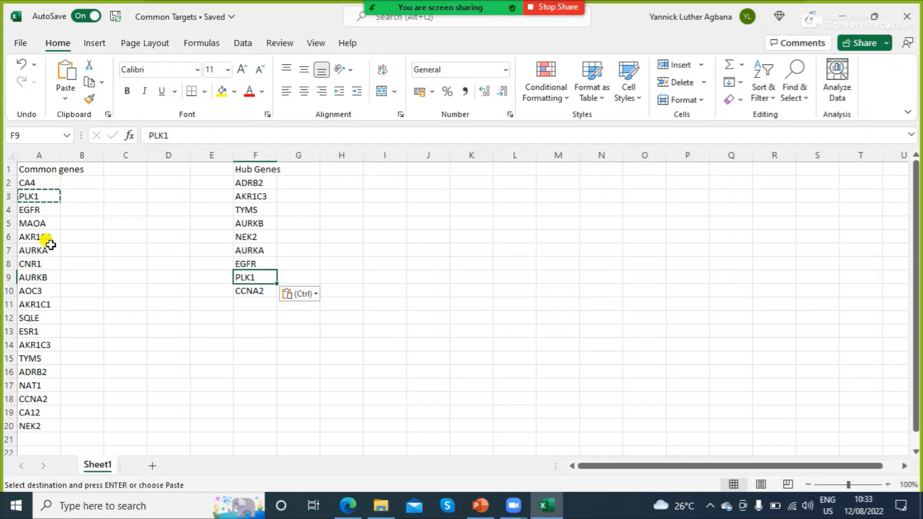
left_click(39, 331)
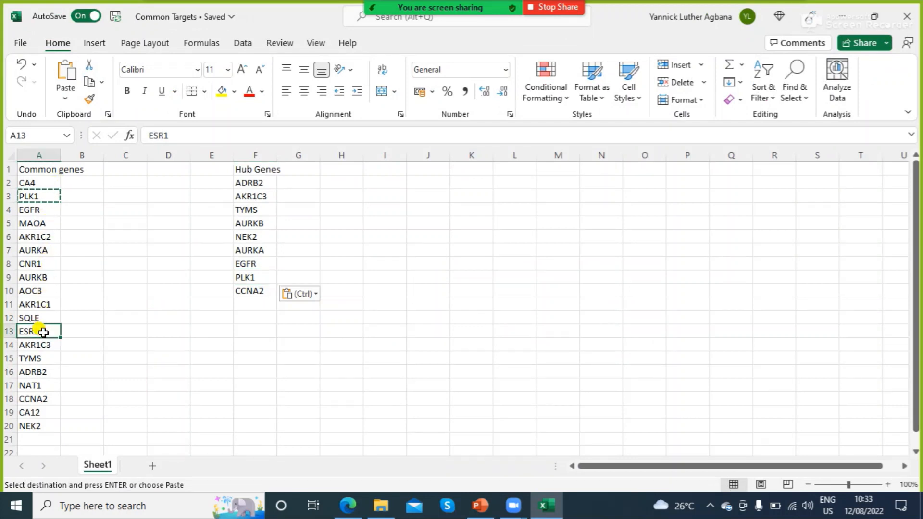
key("ctrl+c")
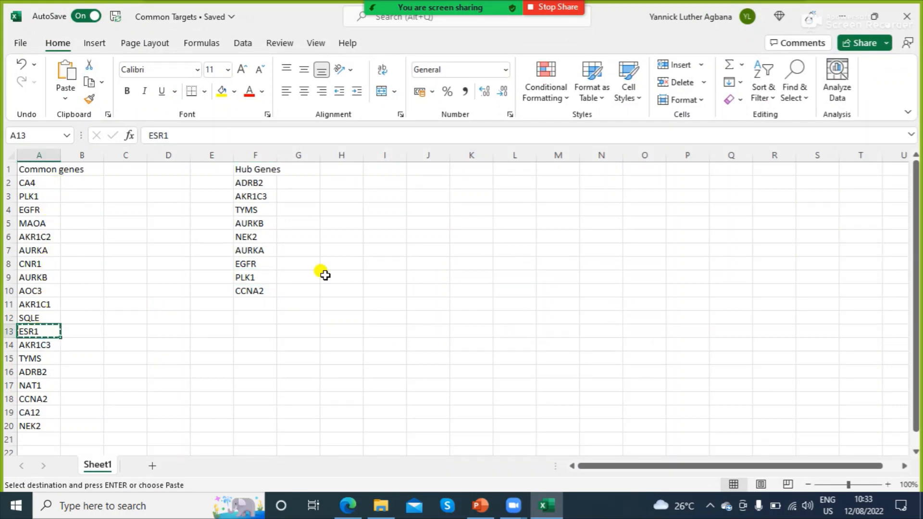
left_click(255, 303)
key("ctrl+v")
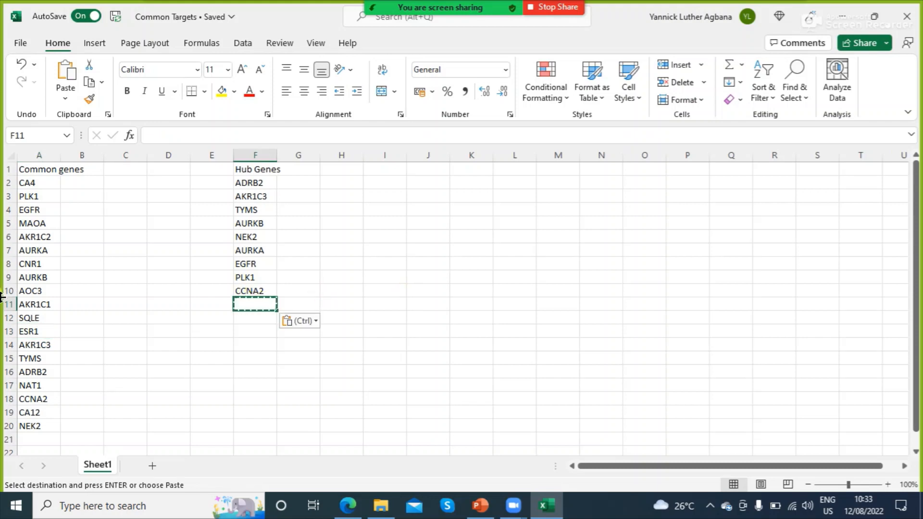
left_click(44, 339)
left_click(52, 329)
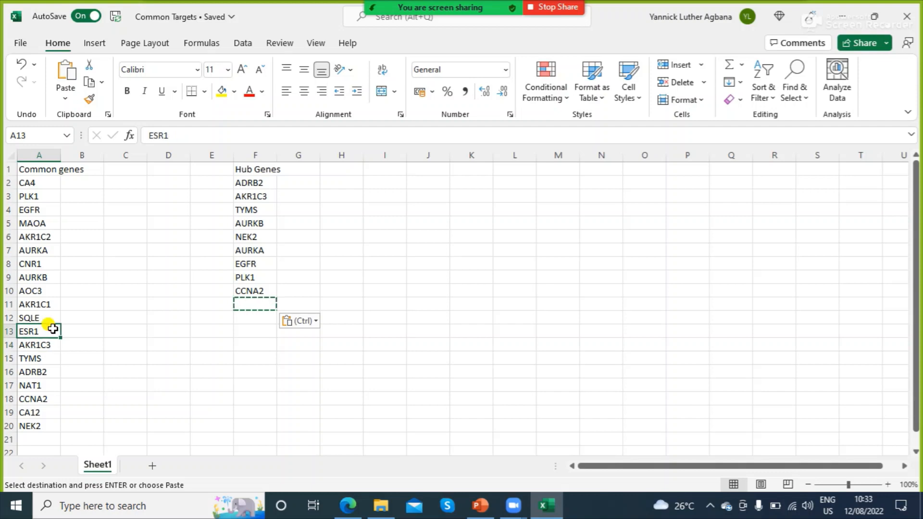
key("ctrl+c")
left_click(247, 305)
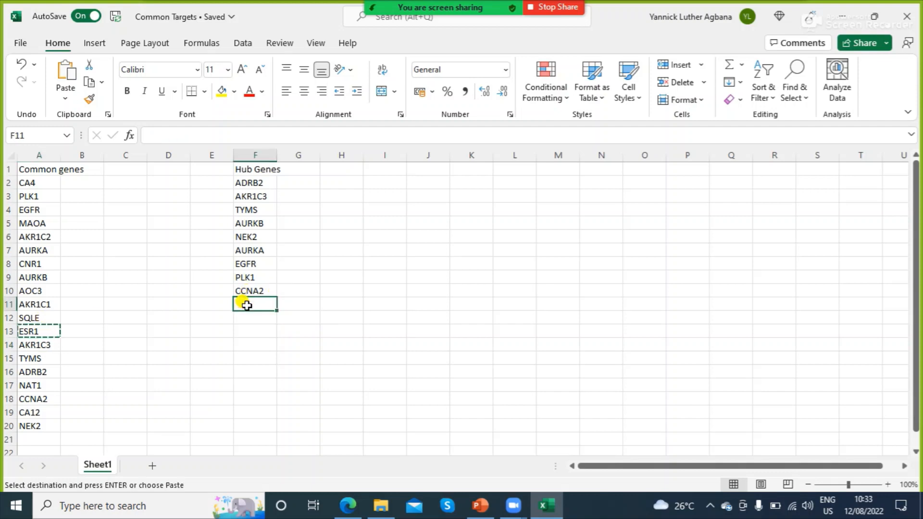
key("ctrl+v")
left_click(389, 247)
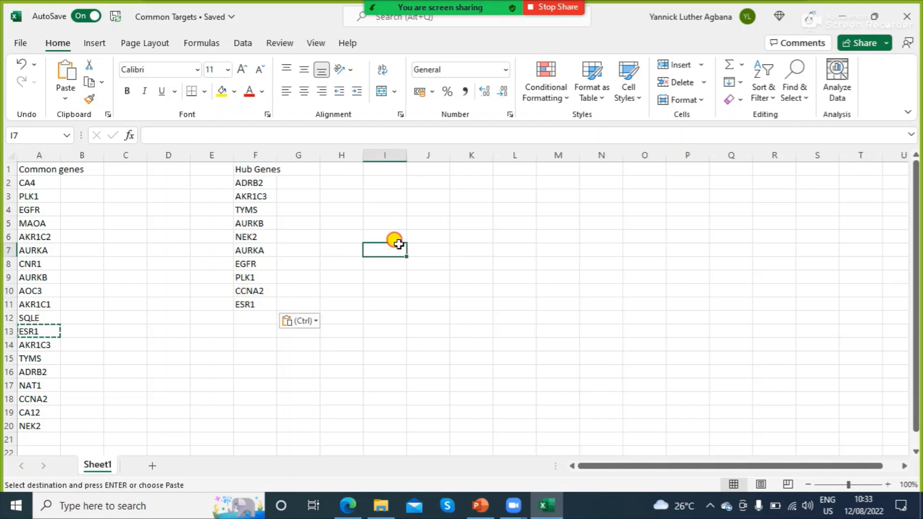
Set the font colour of the hub genes in F2:F11 to red
left_click(254, 182)
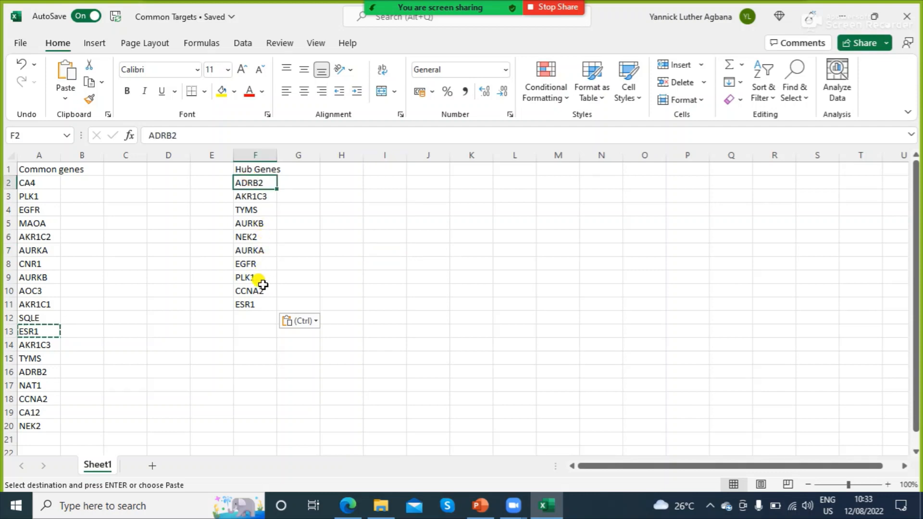
left_click(253, 303, "shift")
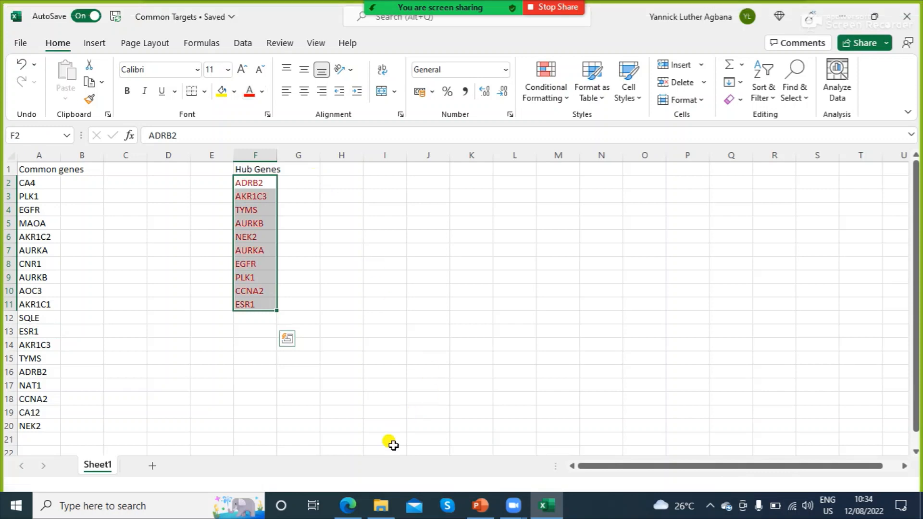
left_click(396, 301)
Copy the hub genes in F2:F11 into the ShinyGO 0.76 gene list in Edge, removing the trailing blank line
left_click_drag(260, 182, 253, 303)
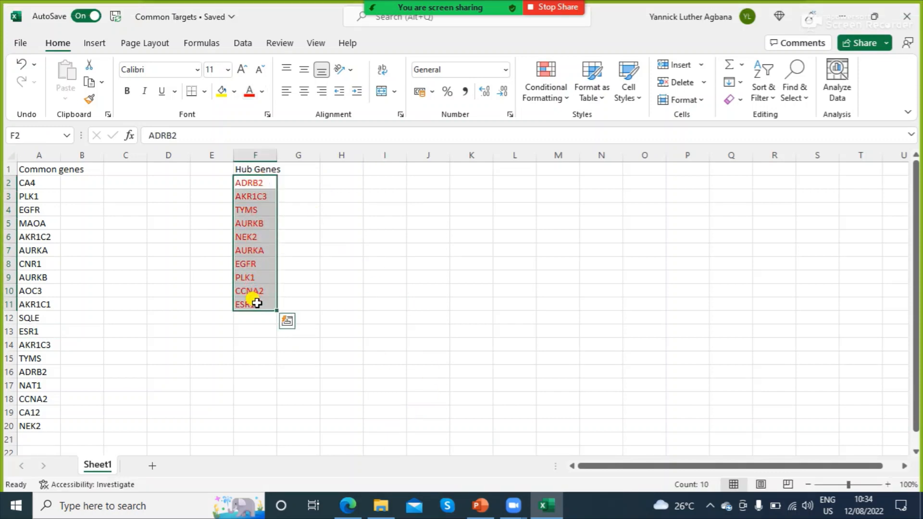
key("ctrl+c")
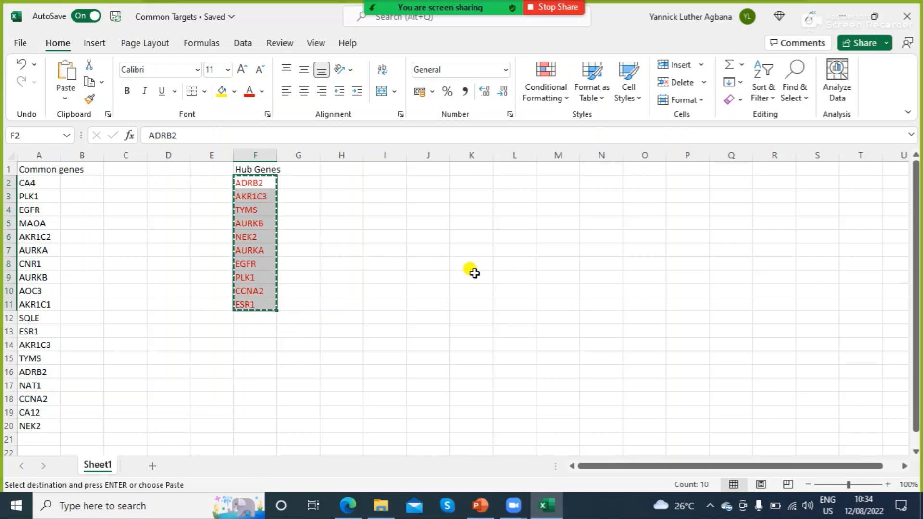
left_click(348, 505)
left_click(119, 206)
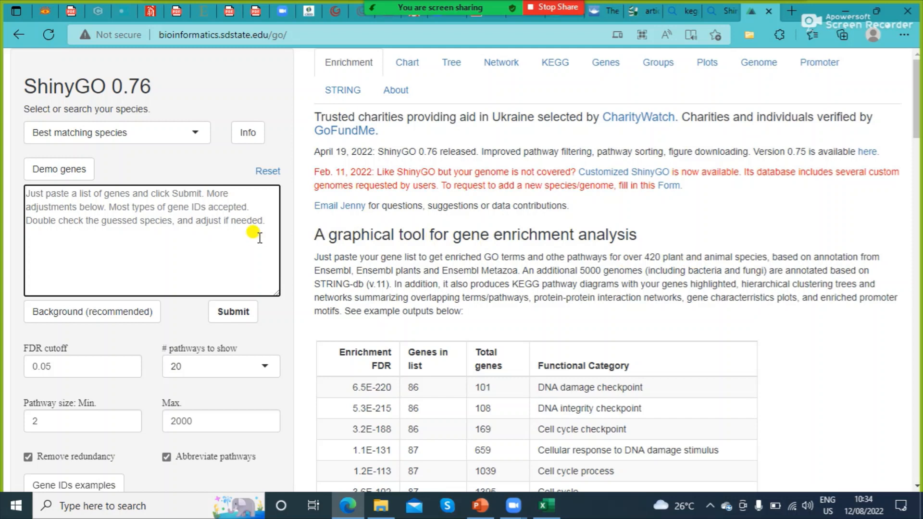
key("ctrl+v")
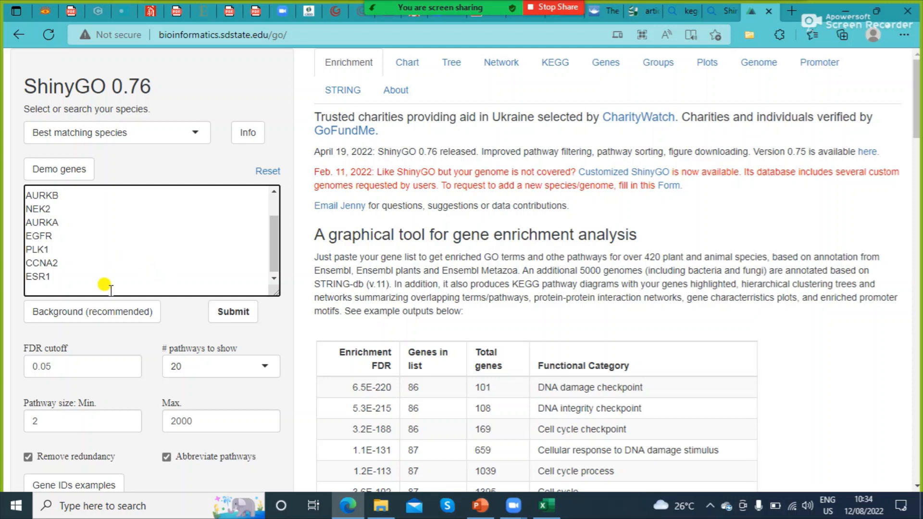
key("BackSpace")
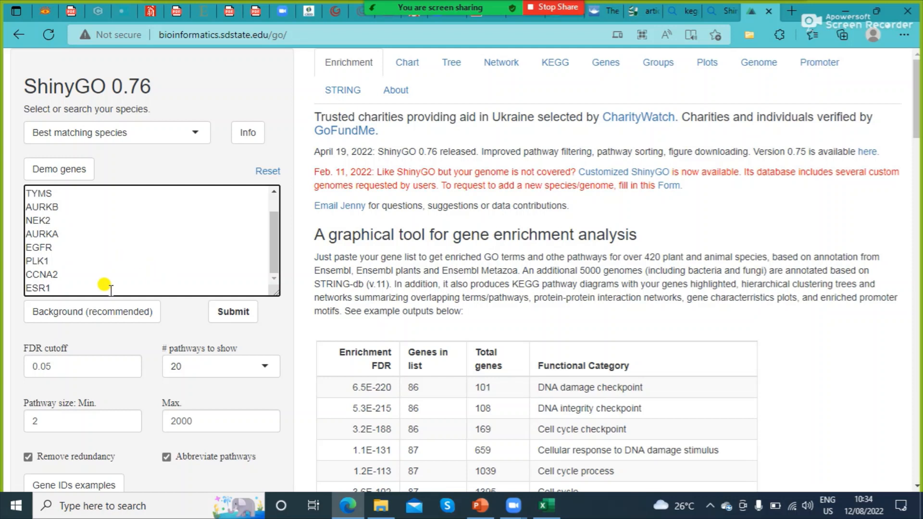
Review the pasted gene list from ADRB2 to ESR1 and submit it for enrichment analysis
left_click_drag(273, 252, 270, 197)
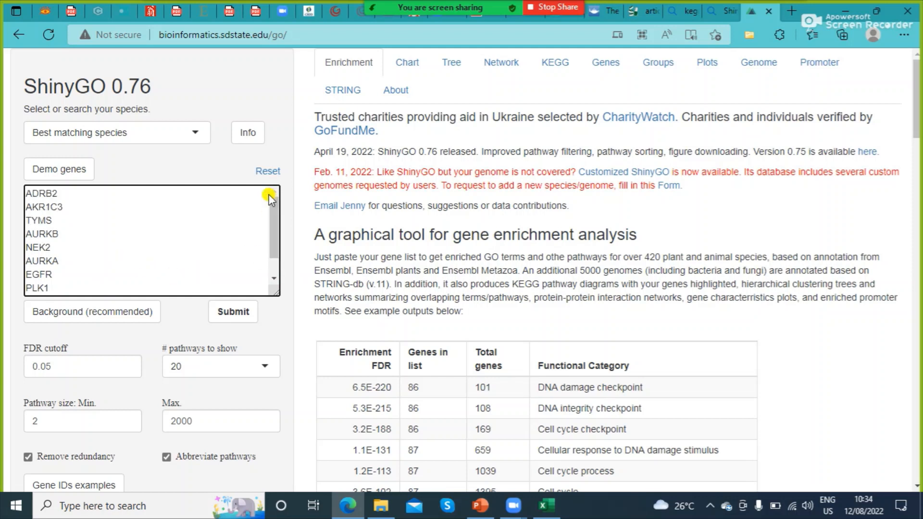
left_click(276, 208)
left_click_drag(275, 211, 276, 234)
left_click(253, 321)
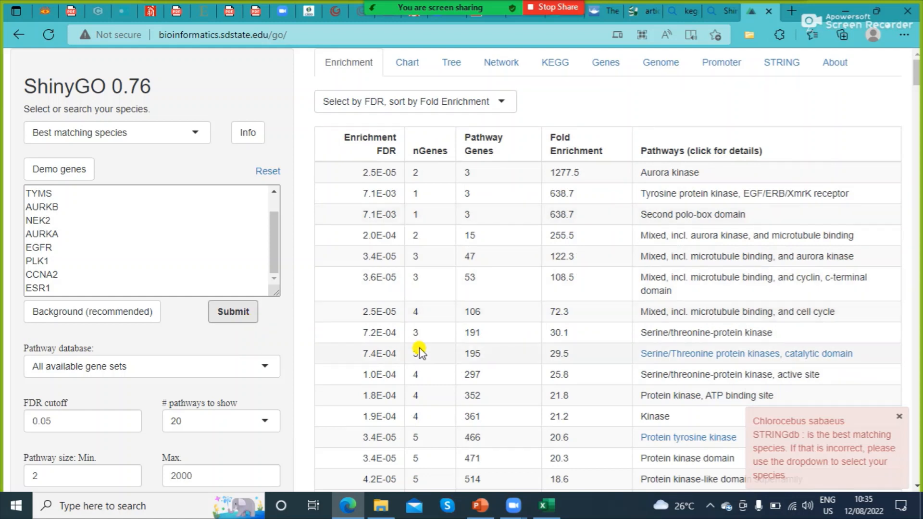
Look through the enrichment results and matched species, and view the Chart, Tree, Network and KEGG results for the submitted genes
left_click(266, 288)
left_click(916, 91)
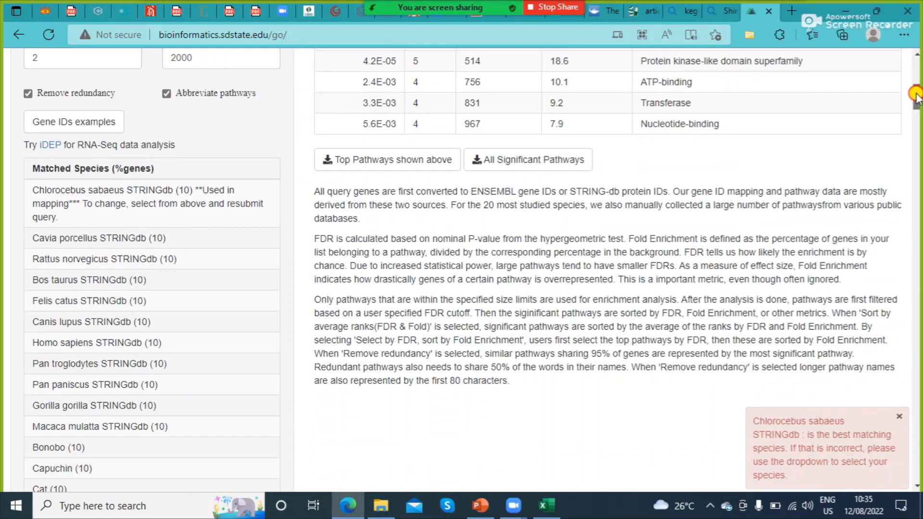
left_click_drag(915, 91, 905, 7)
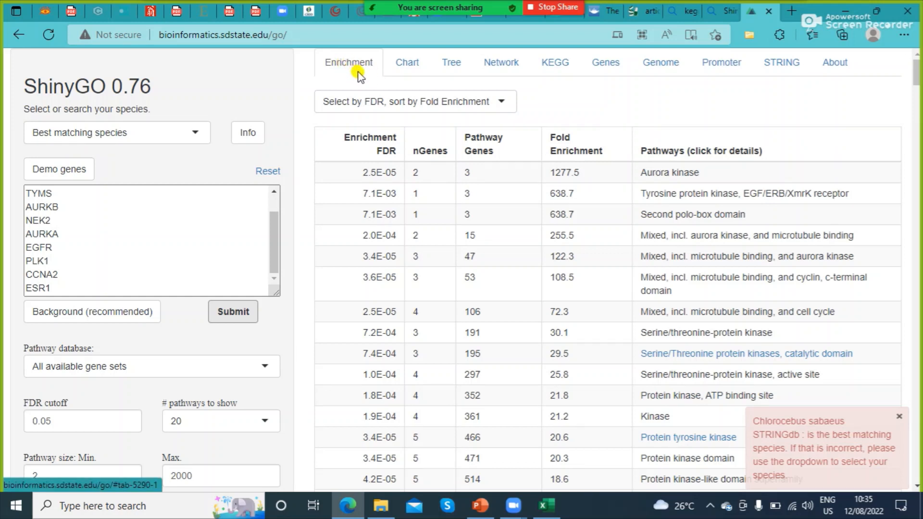
left_click(407, 64)
left_click(443, 71)
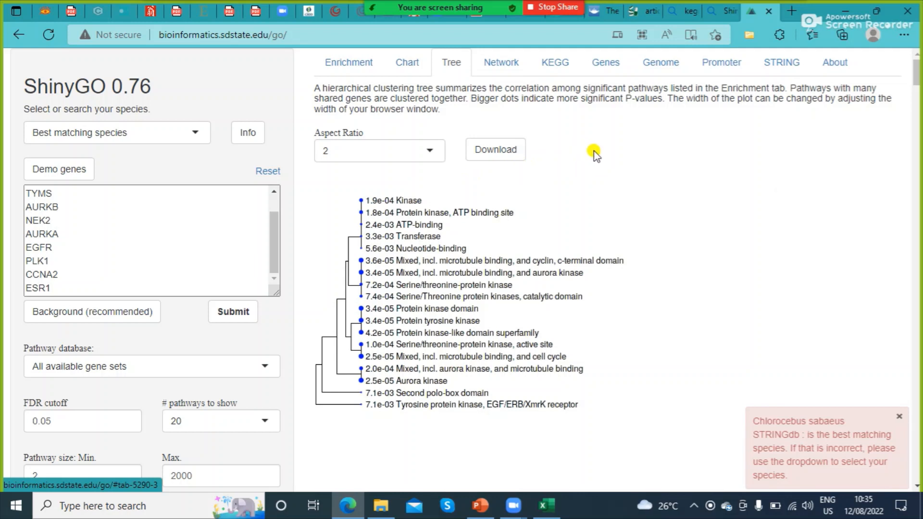
left_click(518, 65)
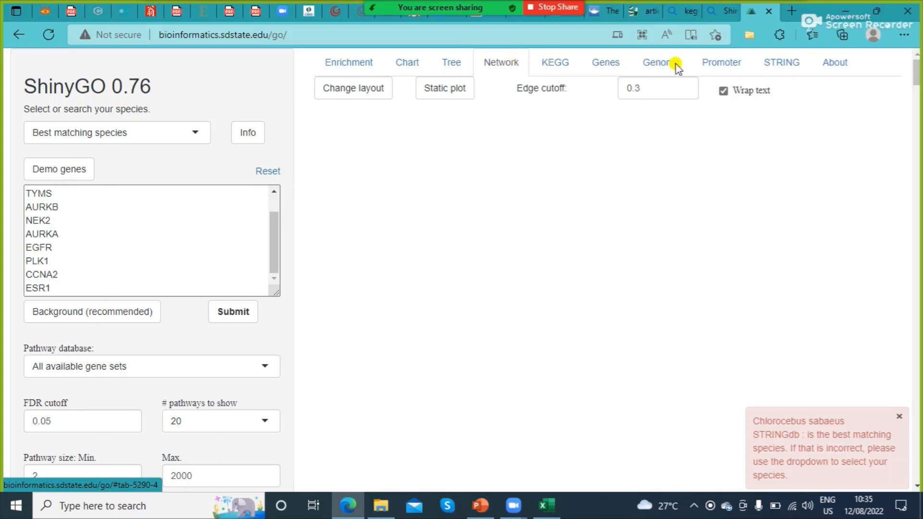
left_click(555, 67)
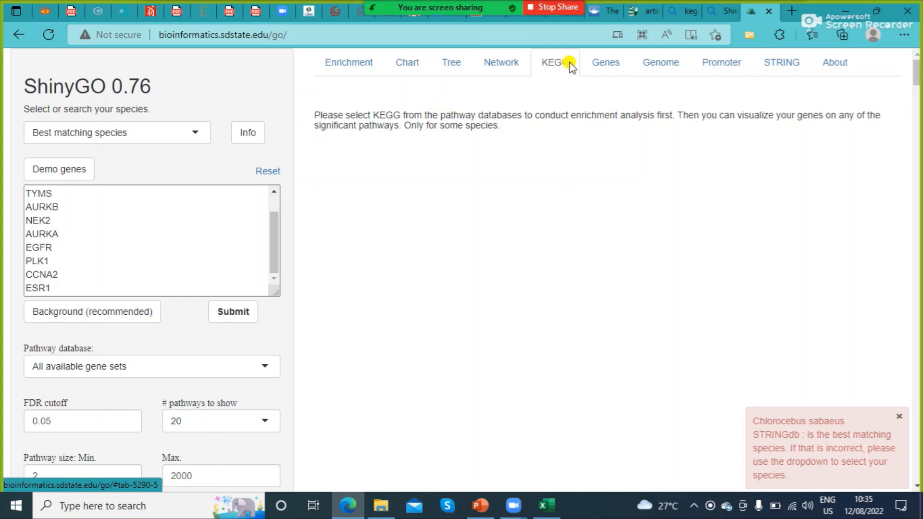
Return to the Enrichment results and examine the FDR, gene counts, fold enrichment and pathways in the table
left_click(361, 68)
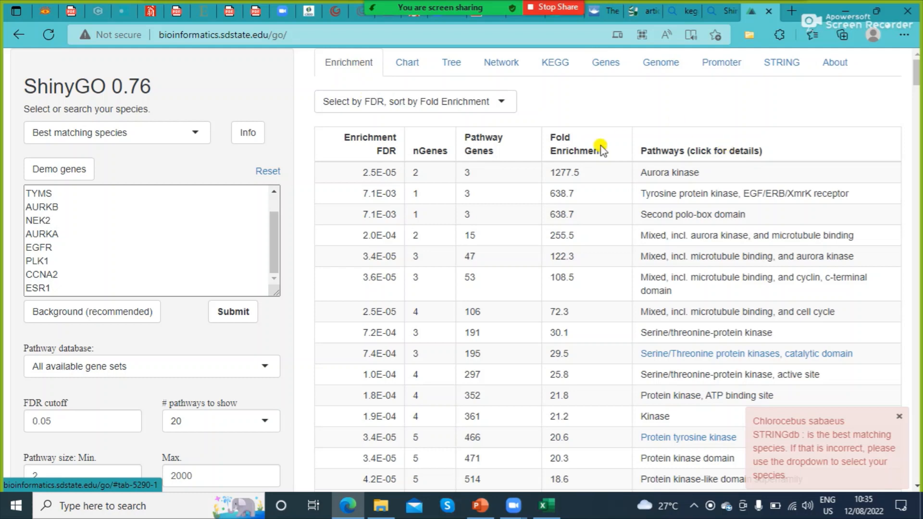
mouse_move(916, 69)
left_mouse_down()
mouse_move(916, 98)
mouse_move(916, 63)
left_mouse_up()
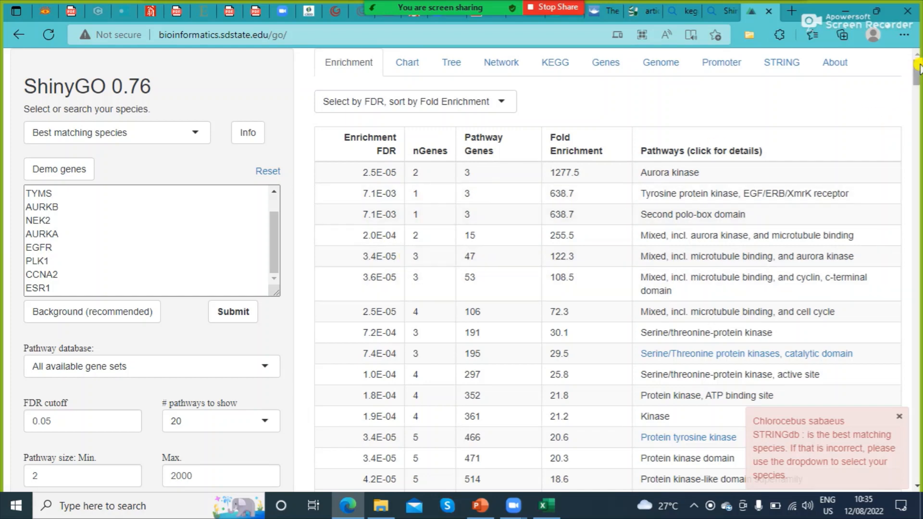
left_click_drag(917, 68, 917, 84)
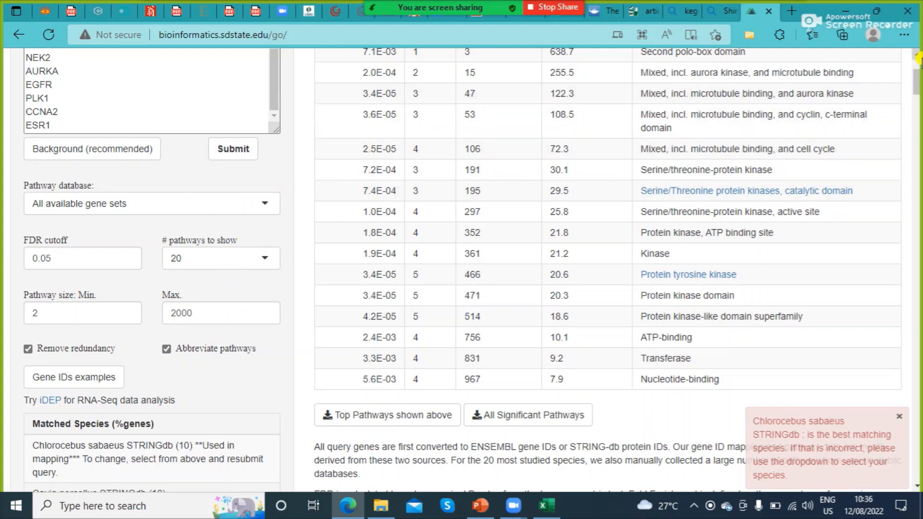
scroll(916, 86, "down", 1)
scroll(917, 87, "up", 1)
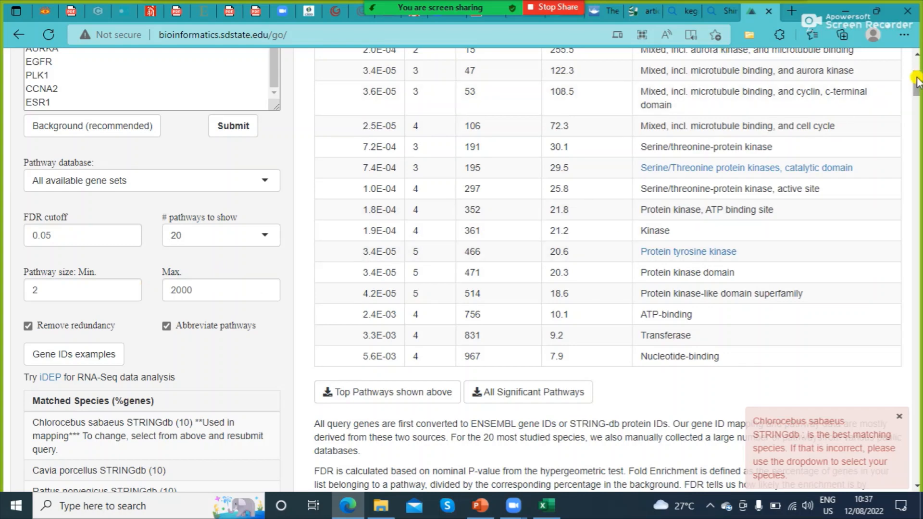
mouse_move(916, 81)
left_mouse_down()
mouse_move(915, 103)
mouse_move(916, 69)
left_mouse_up()
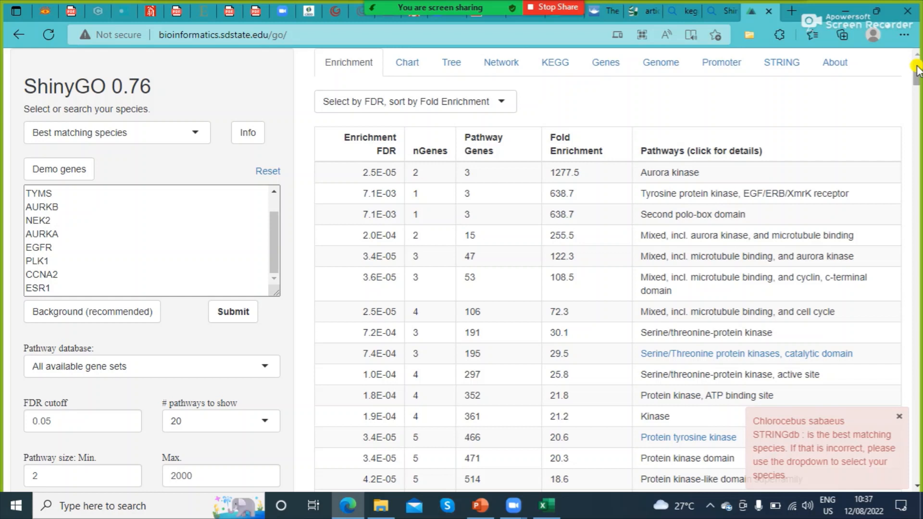
left_click(204, 238)
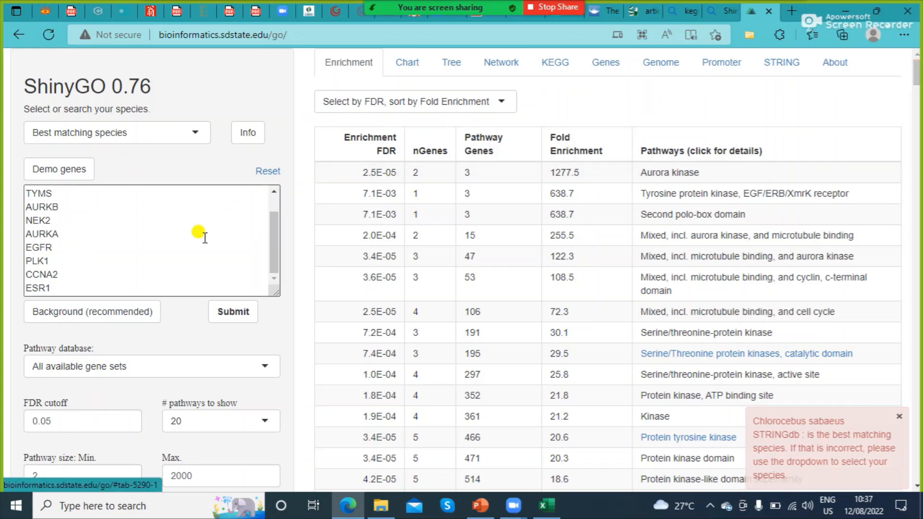
Examine the FDR cutoff setting and the available choices for the number of pathways to show, leaving both as they are
left_click_drag(916, 67, 917, 83)
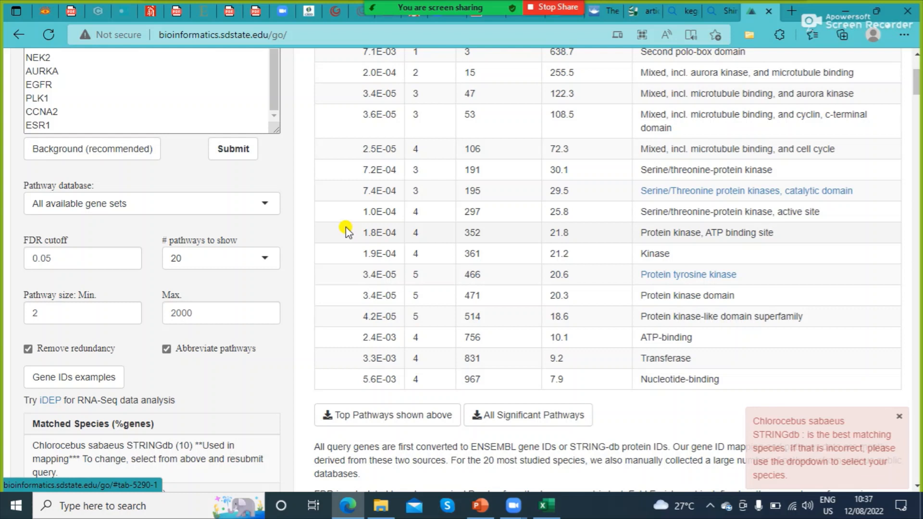
left_click(267, 263)
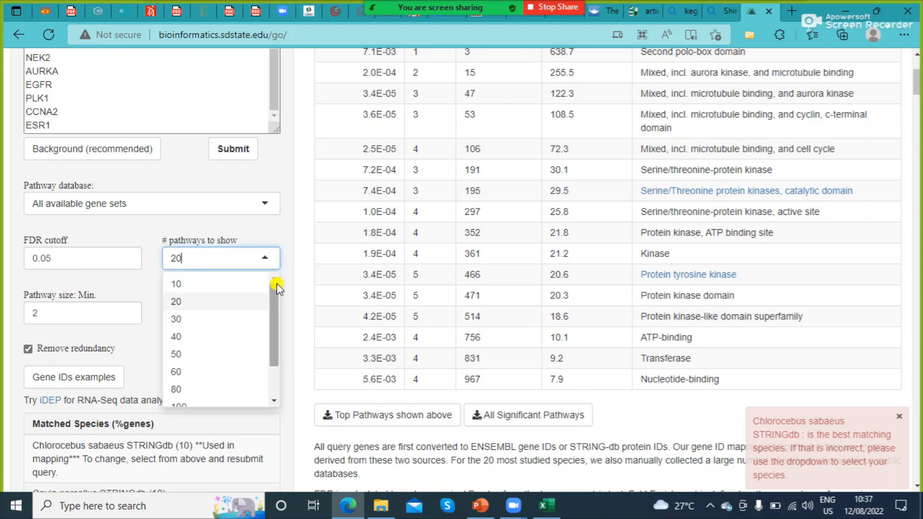
mouse_move(274, 310)
left_mouse_down()
mouse_move(276, 368)
mouse_move(272, 319)
left_mouse_up()
left_click(101, 258)
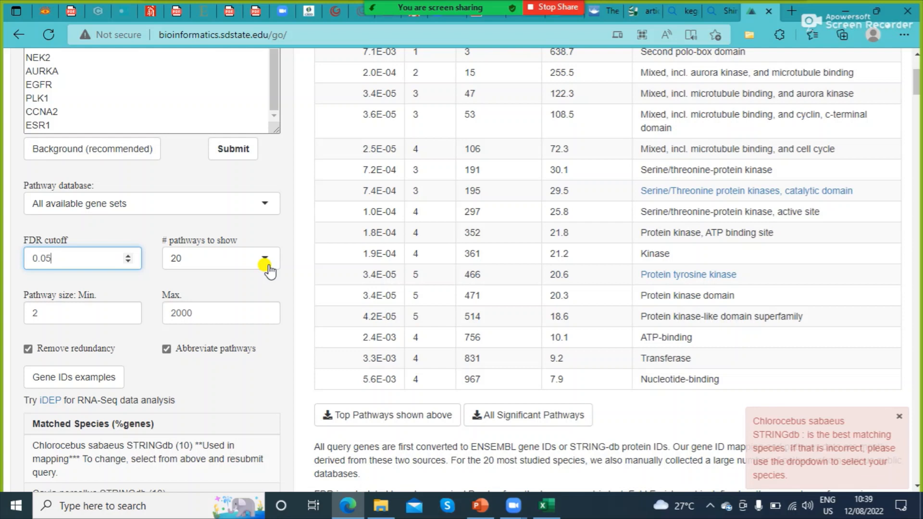
left_click(268, 268)
left_click_drag(270, 300, 271, 387)
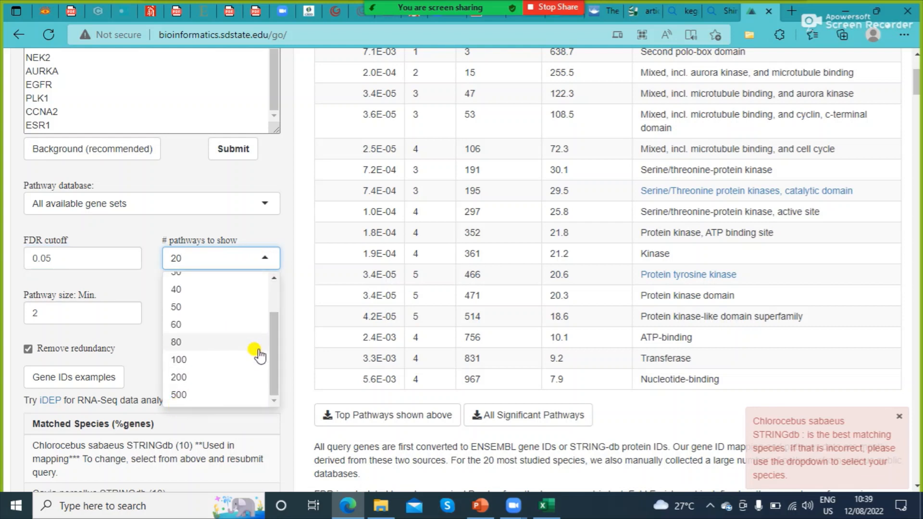
left_click_drag(277, 355, 274, 284)
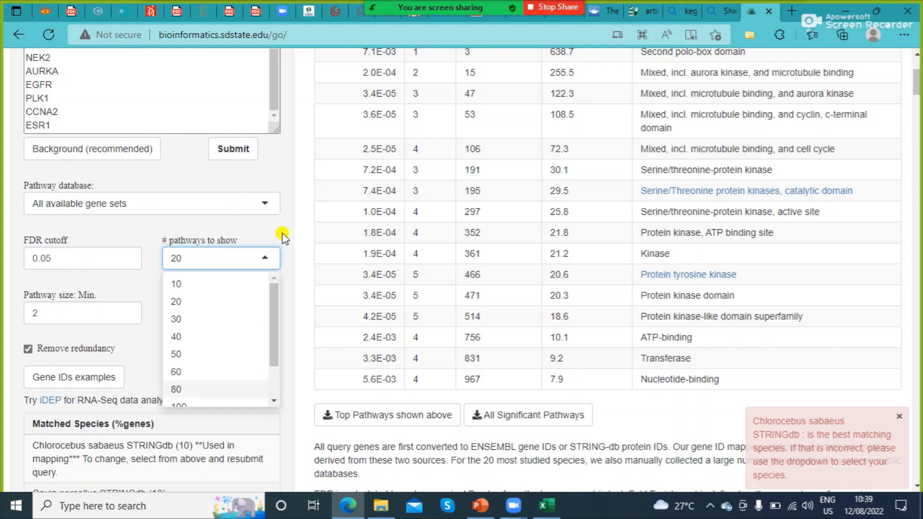
left_click_drag(271, 299, 272, 364)
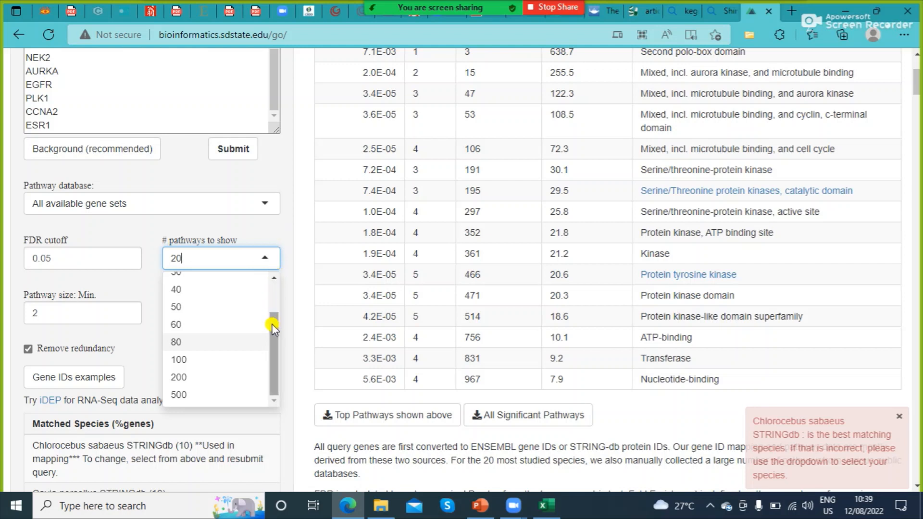
left_click_drag(273, 327, 275, 349)
left_click(289, 241)
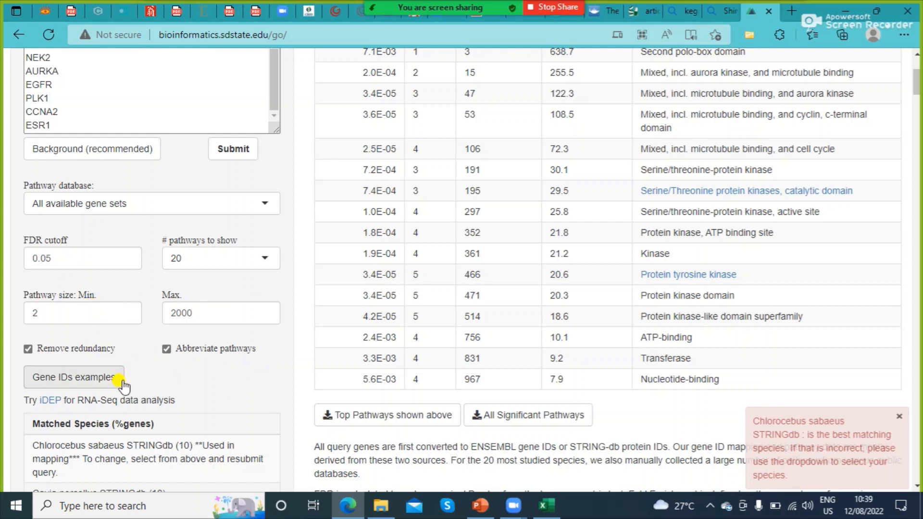
Read the lower rows of the enrichment table and the notes on FDR and fold enrichment beneath it
left_click_drag(917, 79, 917, 83)
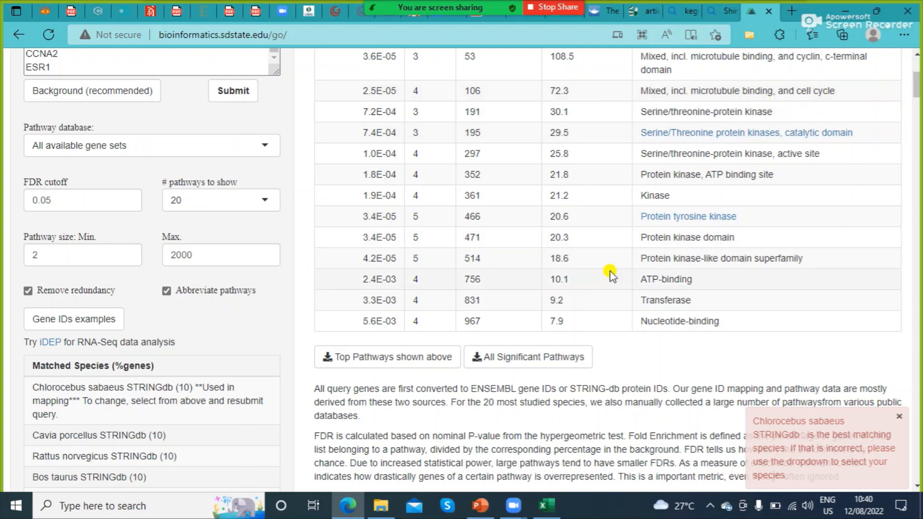
left_click_drag(916, 95, 916, 98)
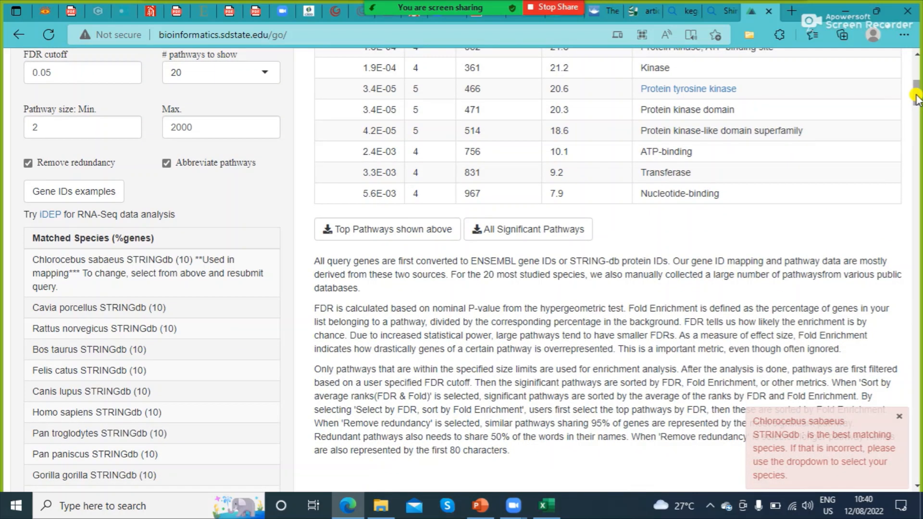
left_click_drag(916, 98, 917, 93)
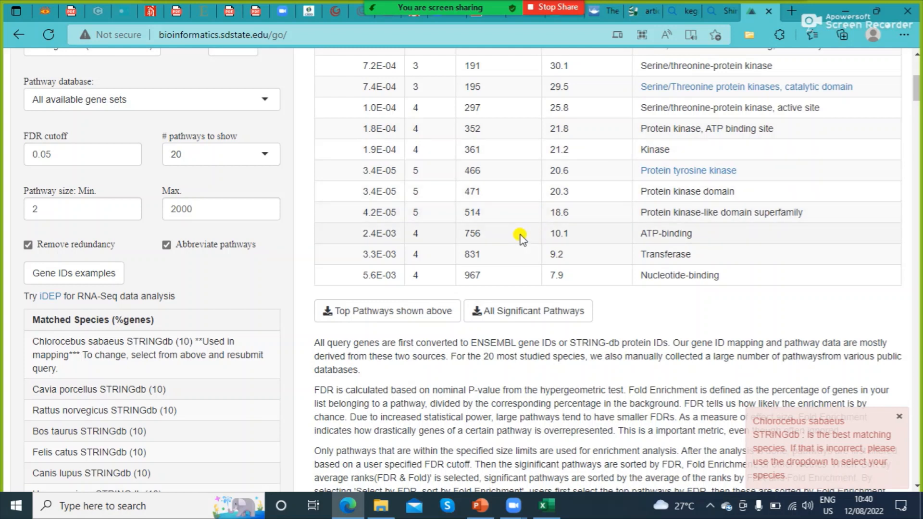
Switch to PowerPoint and present slide 2, the network pharmacology workflow diagram, as a slide show
left_click(480, 507)
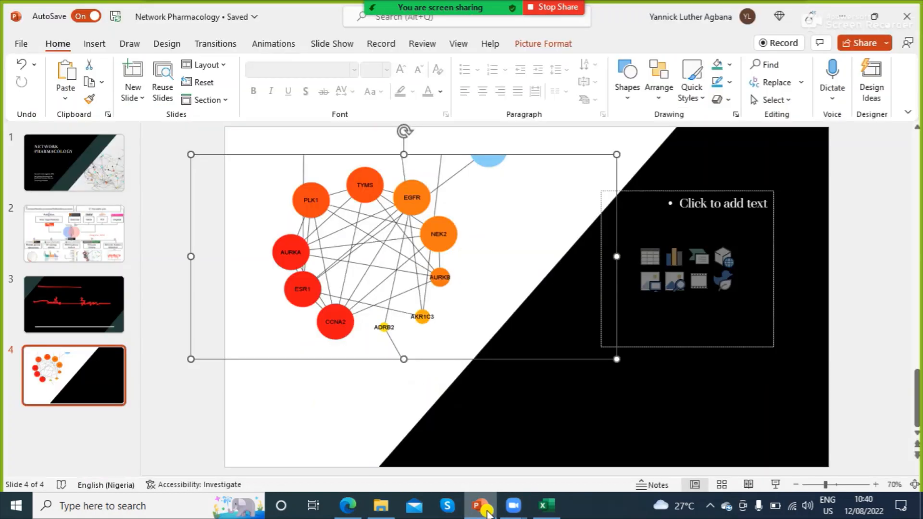
left_click(110, 246)
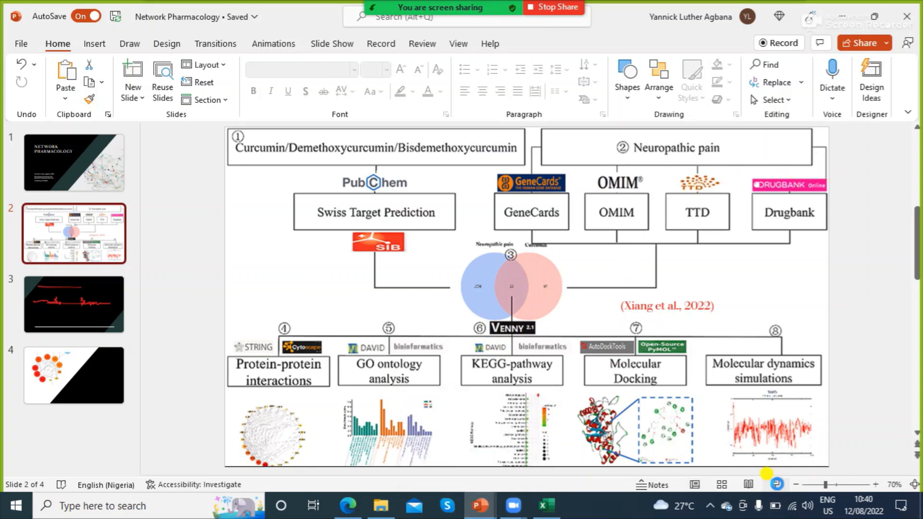
left_click(775, 484)
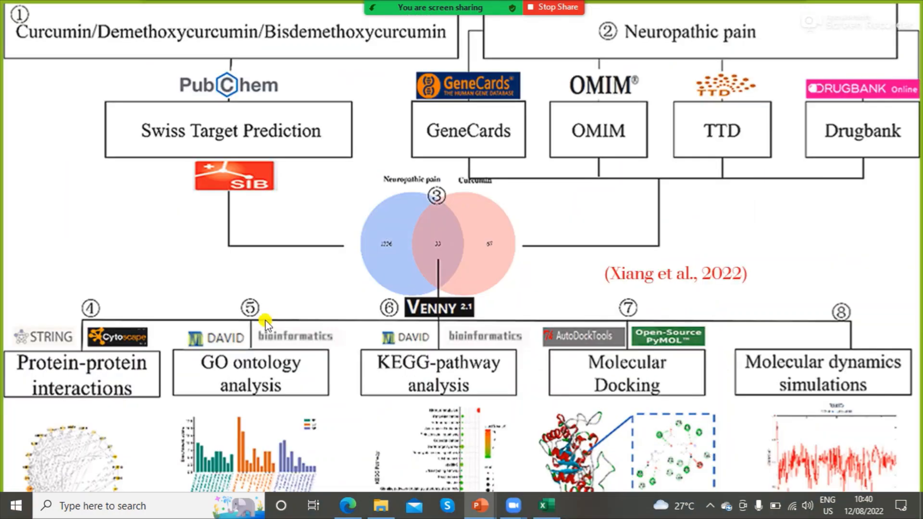
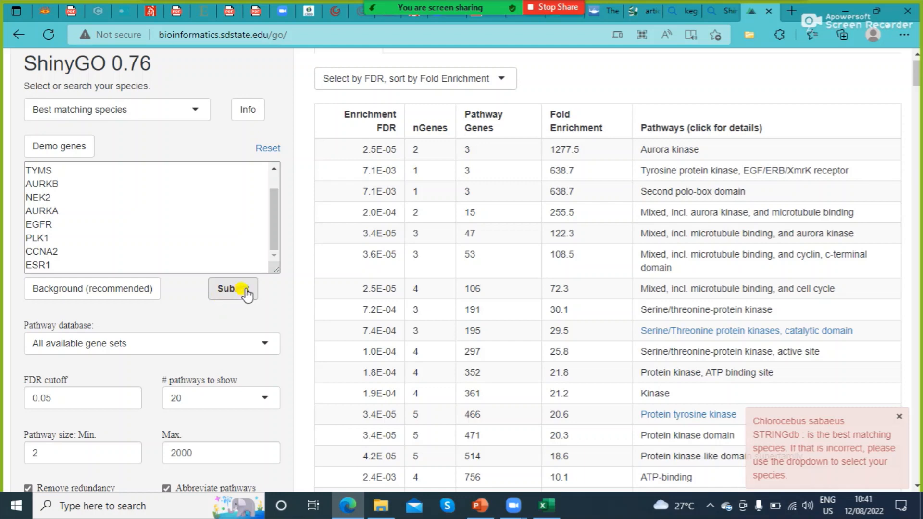
Resubmit the gene list for enrichment analysis and look over the Enrichment results table
left_click(242, 290)
mouse_move(916, 69)
left_mouse_down()
mouse_move(917, 130)
mouse_move(916, 77)
left_mouse_up()
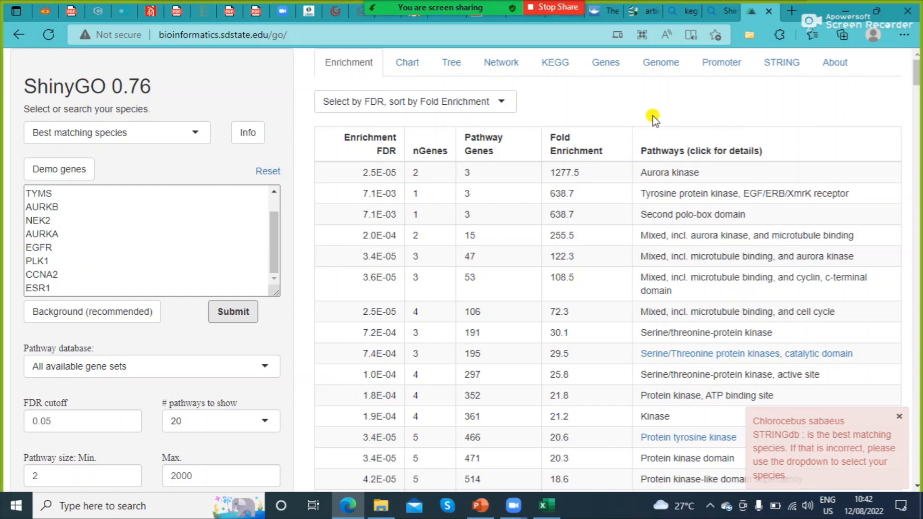
left_click(367, 66)
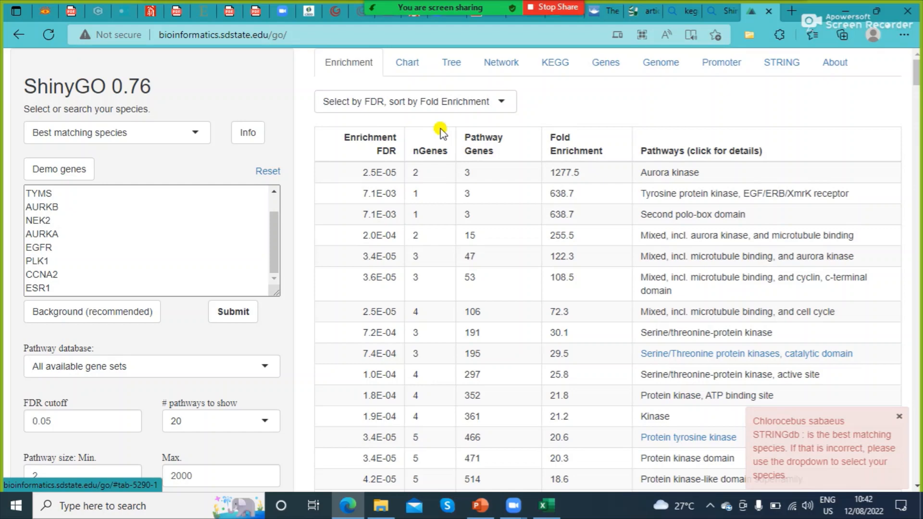
View the Chart results for the submitted genes, followed by the Network of related pathways
mouse_move(916, 80)
left_mouse_down()
mouse_move(912, 118)
mouse_move(915, 67)
left_mouse_up()
left_click(408, 63)
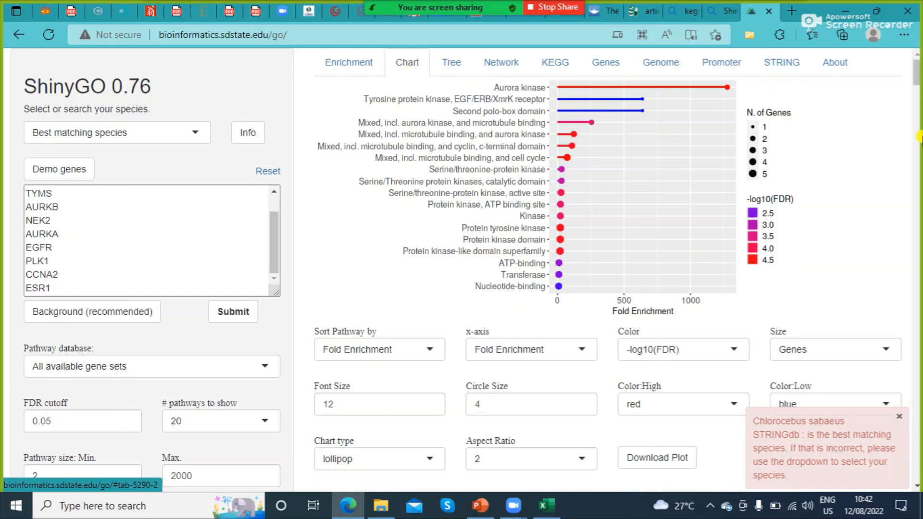
mouse_move(918, 75)
left_mouse_down()
mouse_move(918, 87)
mouse_move(917, 66)
left_mouse_up()
left_click(502, 63)
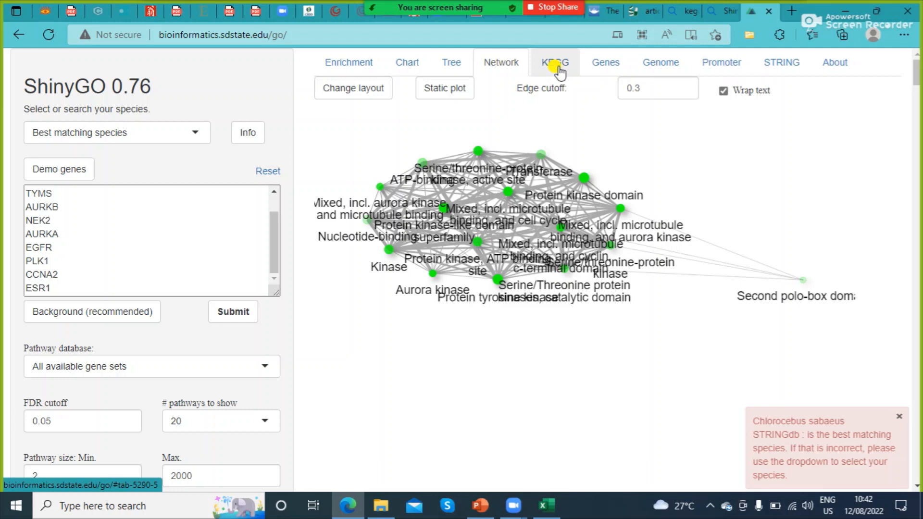
Return to the Chart results, then switch to PowerPoint to review the workflow diagram on slide 2
left_click(412, 67)
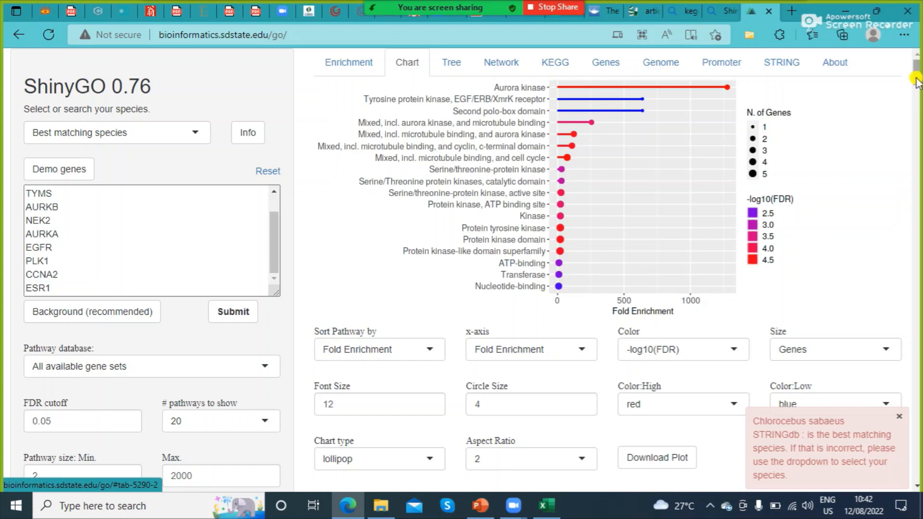
mouse_move(916, 73)
left_mouse_down()
mouse_move(916, 104)
mouse_move(915, 76)
left_mouse_up()
left_click(482, 505)
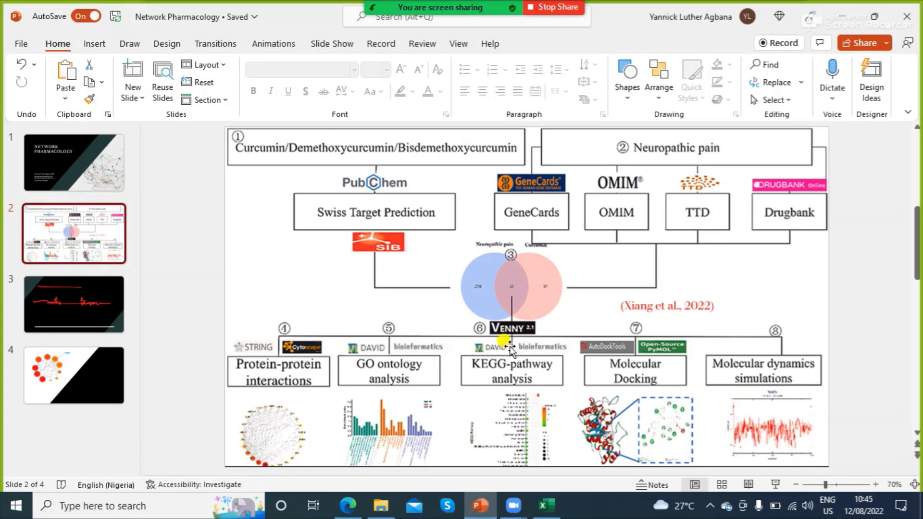
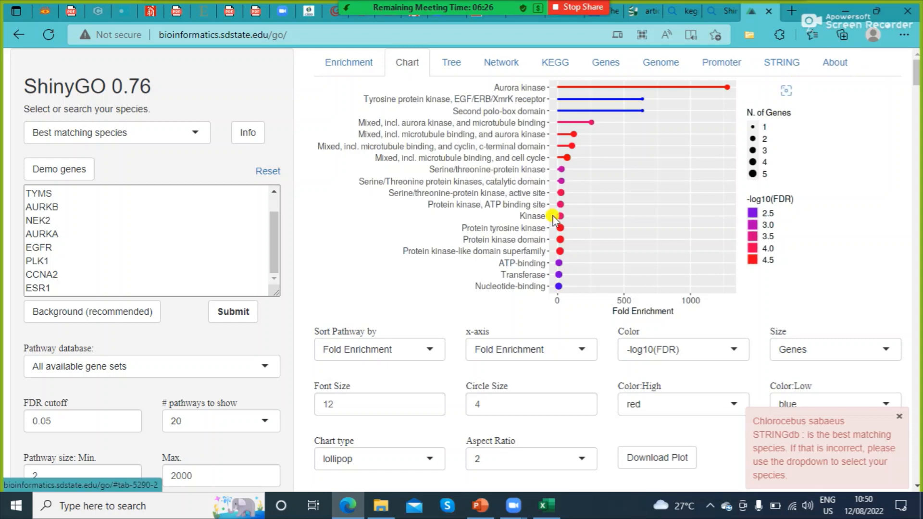
Sort the chart's pathways by -log10(FDR) and set its x-axis to -log10(FDR)
left_click(432, 354)
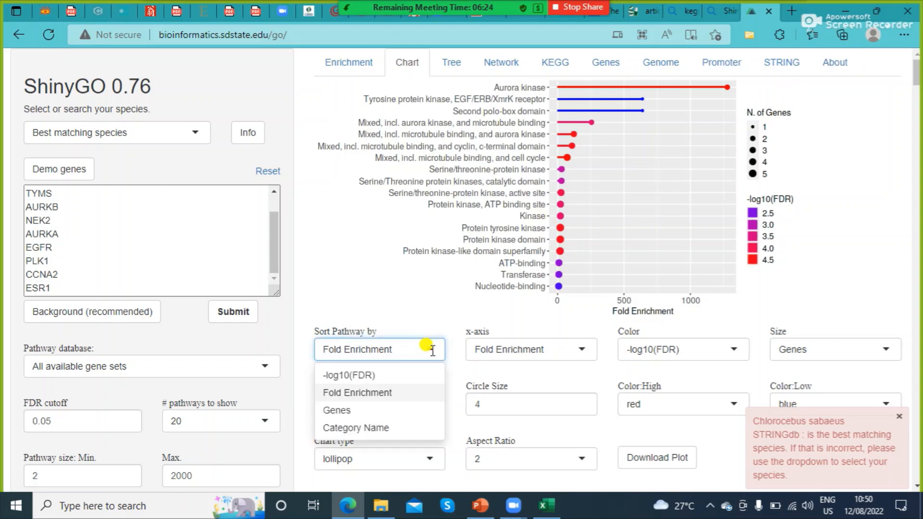
left_click(398, 377)
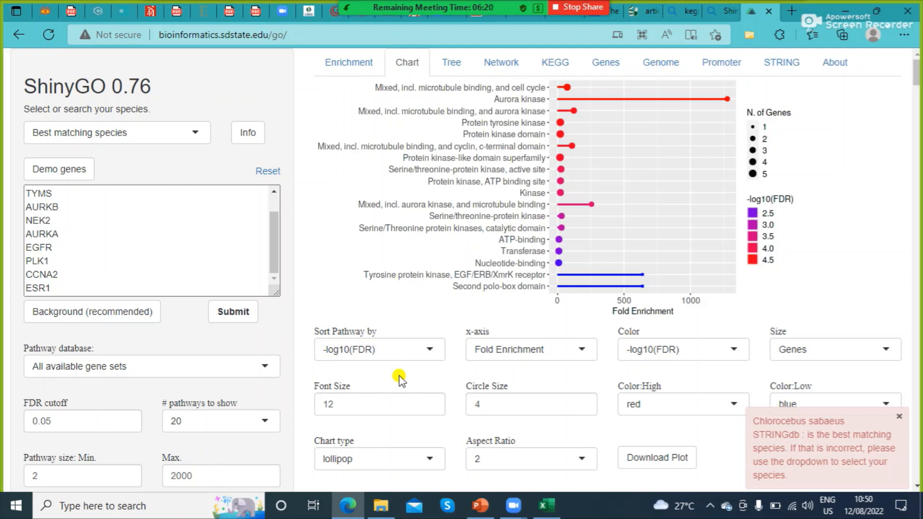
left_click(559, 347)
left_click(546, 372)
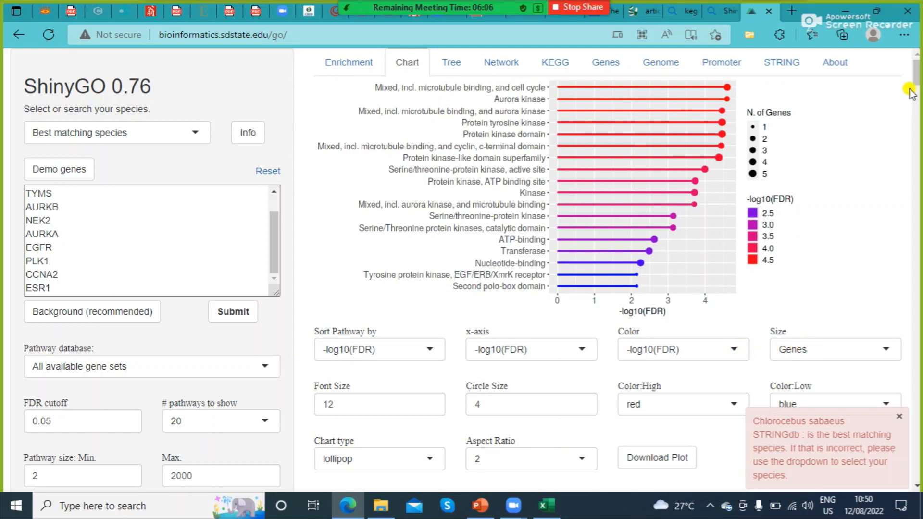
Examine the lollipop chart, its display settings and the available chart types, leaving the settings as they are
mouse_move(918, 77)
left_mouse_down()
mouse_move(918, 85)
mouse_move(918, 75)
left_mouse_up()
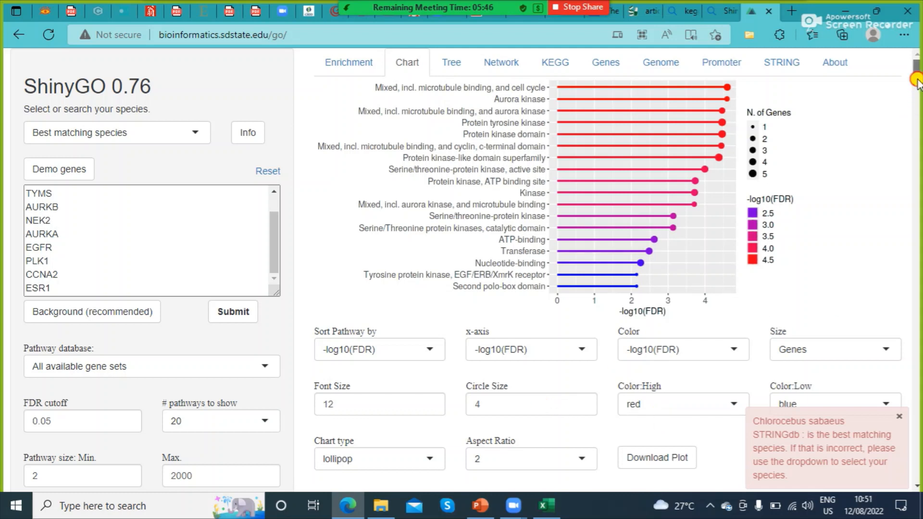
left_click_drag(917, 80, 918, 88)
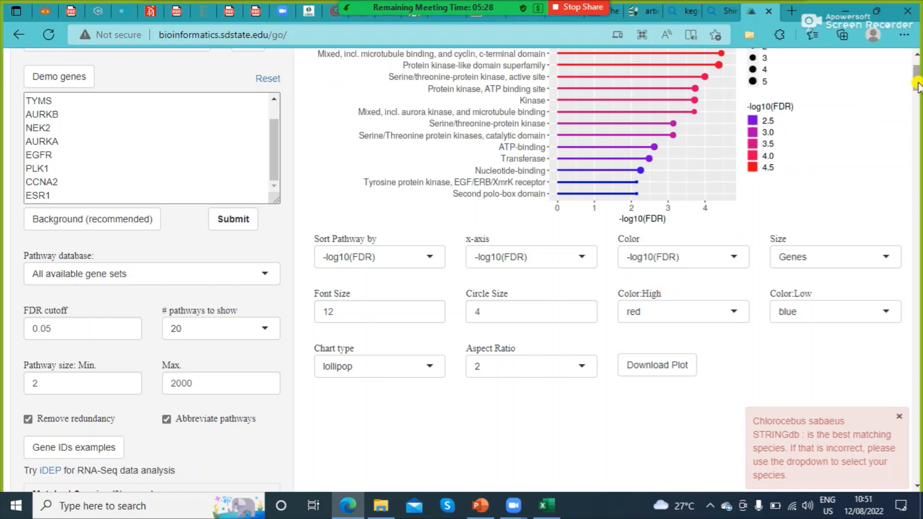
mouse_move(916, 85)
left_mouse_down()
mouse_move(917, 78)
mouse_move(917, 86)
left_mouse_up()
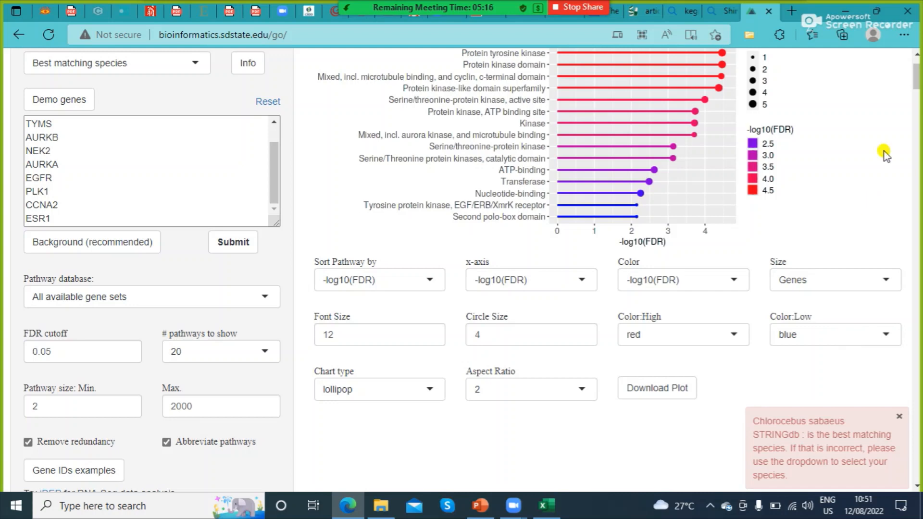
left_click_drag(916, 87, 917, 82)
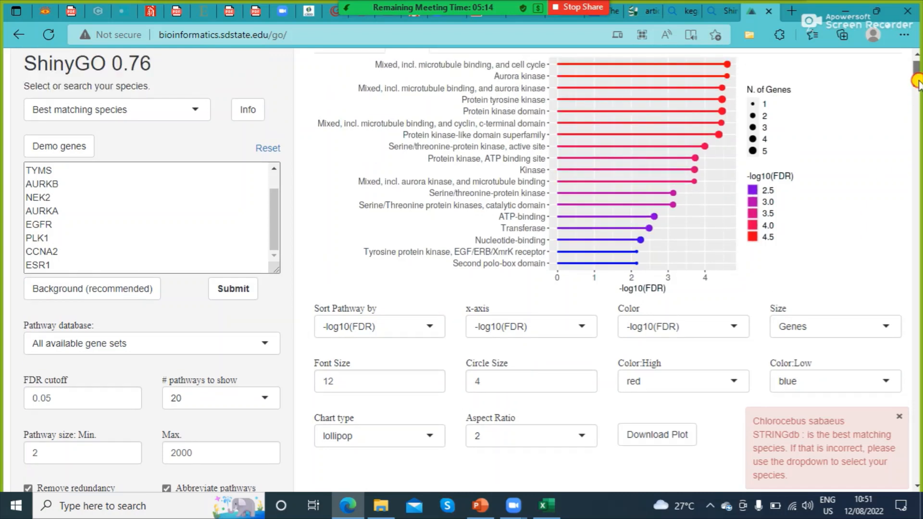
scroll(917, 82, "down", 5)
scroll(917, 82, "up", 5)
left_click(429, 439)
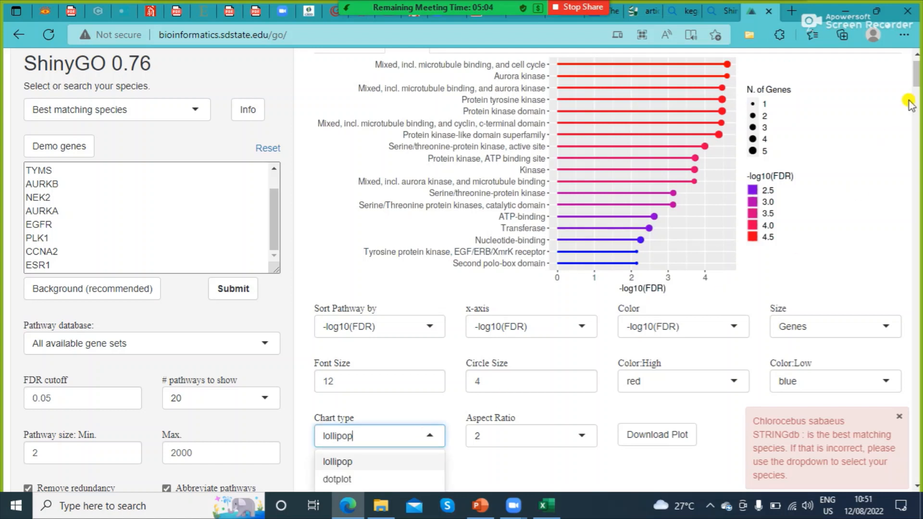
left_click(915, 79)
left_click_drag(916, 79, 916, 81)
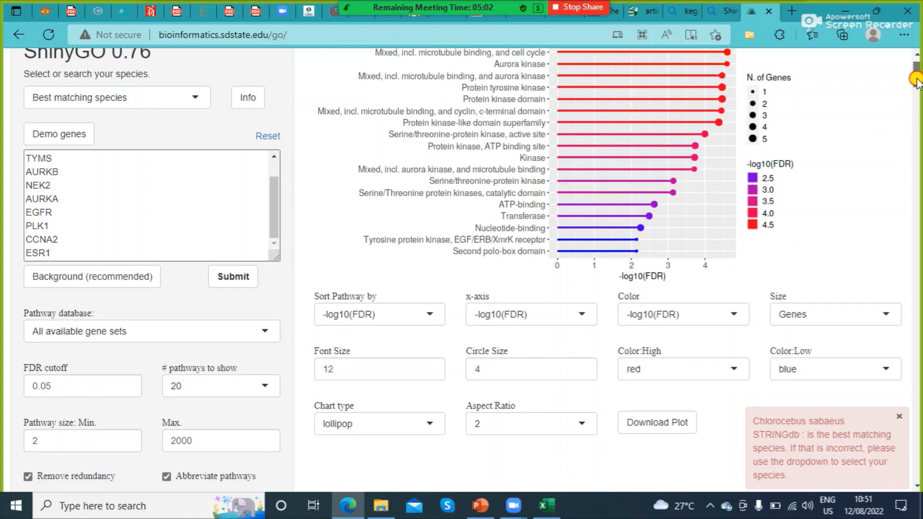
Try the dotplot chart type, then set the chart type to barplot and view the whole chart
left_click(426, 425)
left_click(365, 464)
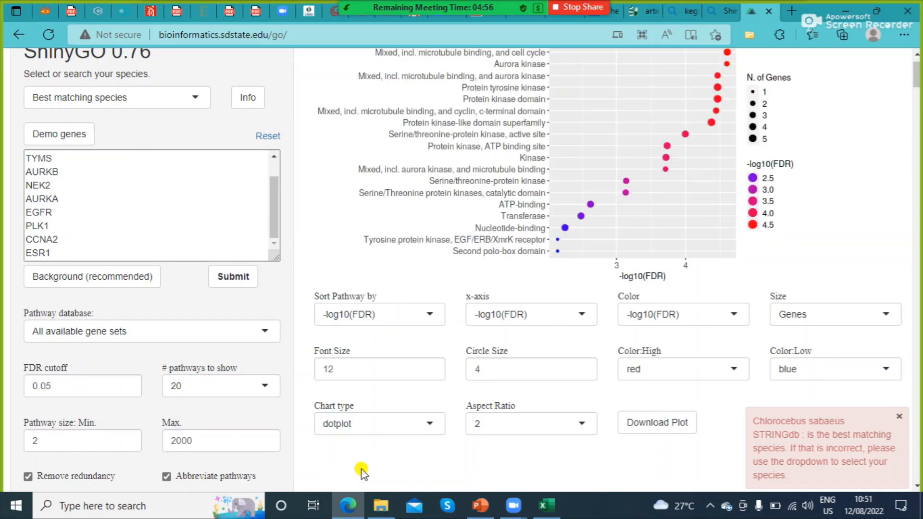
left_click(427, 424)
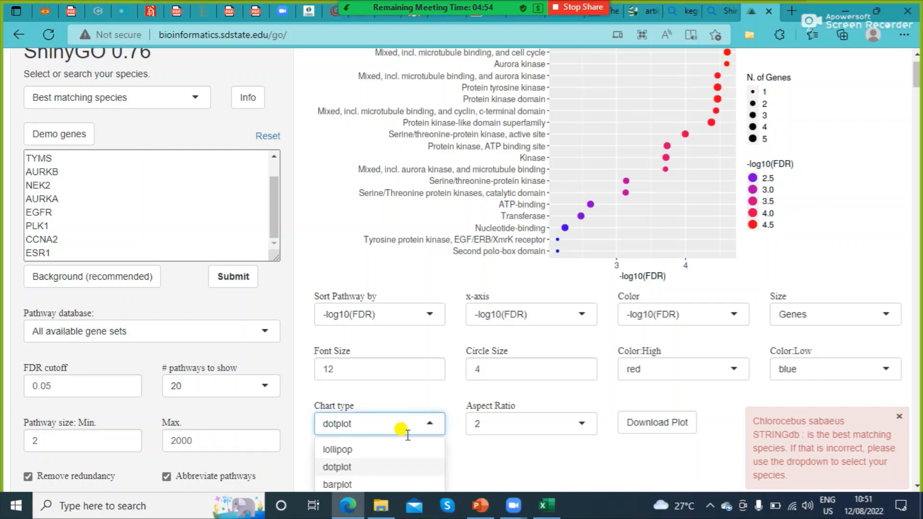
left_click(354, 484)
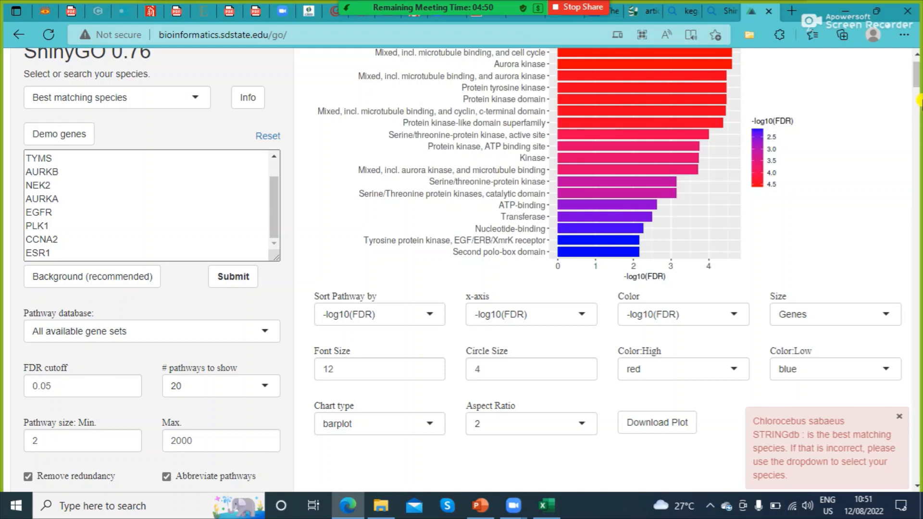
mouse_move(913, 73)
left_mouse_down()
mouse_move(916, 85)
mouse_move(917, 72)
left_mouse_up()
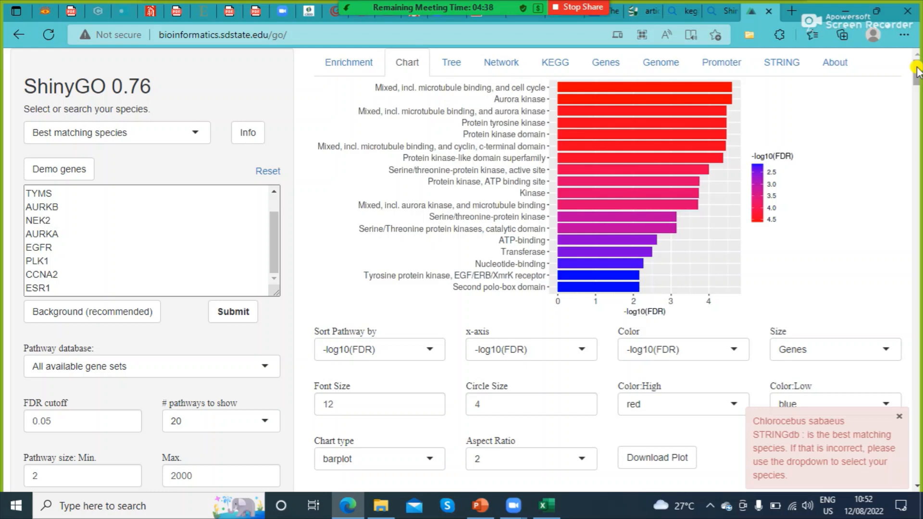
Check the size and file format options for downloading the plot, then dismiss the dialog
scroll(917, 72, "down", 4)
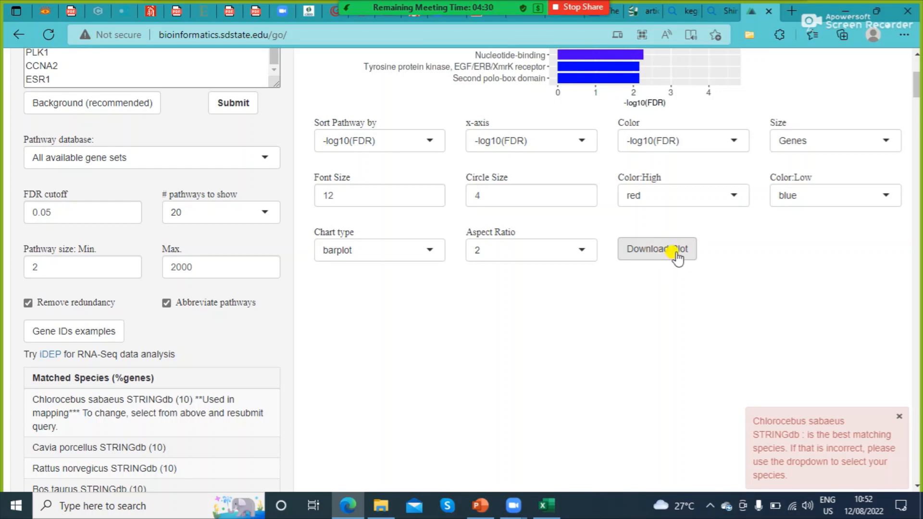
left_click(675, 253)
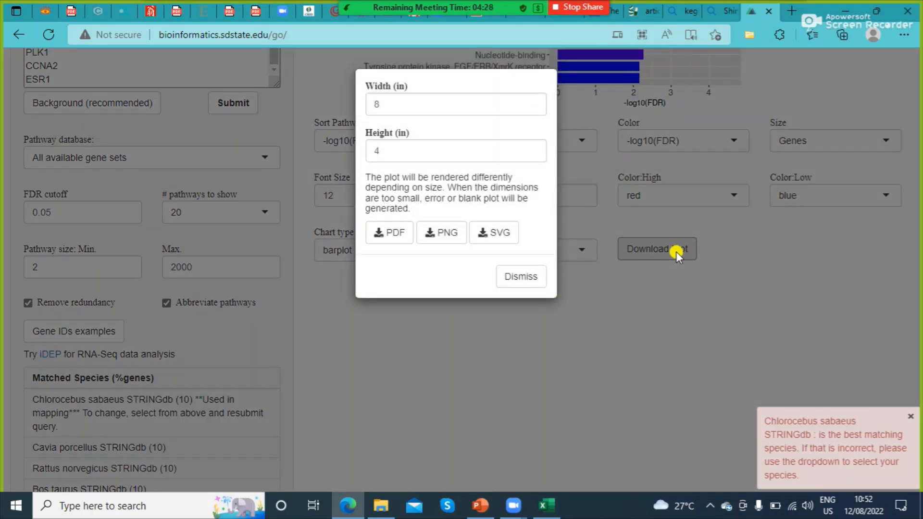
left_click(518, 273)
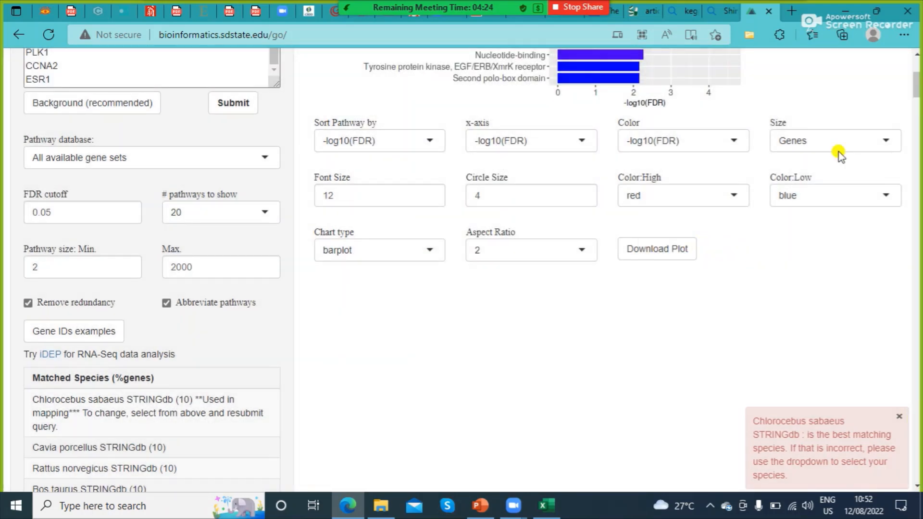
Download the barplot as a PNG image a couple of times and allow the site to download multiple files
scroll(915, 90, "down", 2)
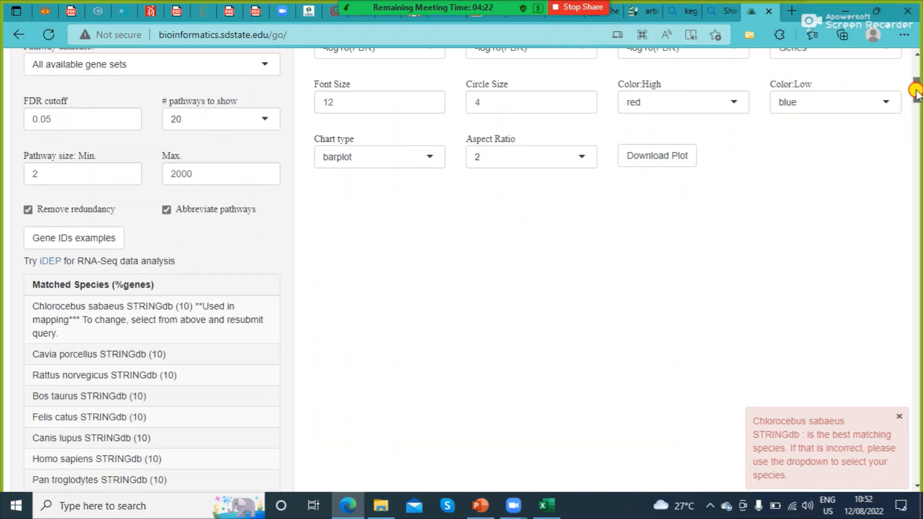
scroll(916, 90, "up", 3)
left_click(639, 295)
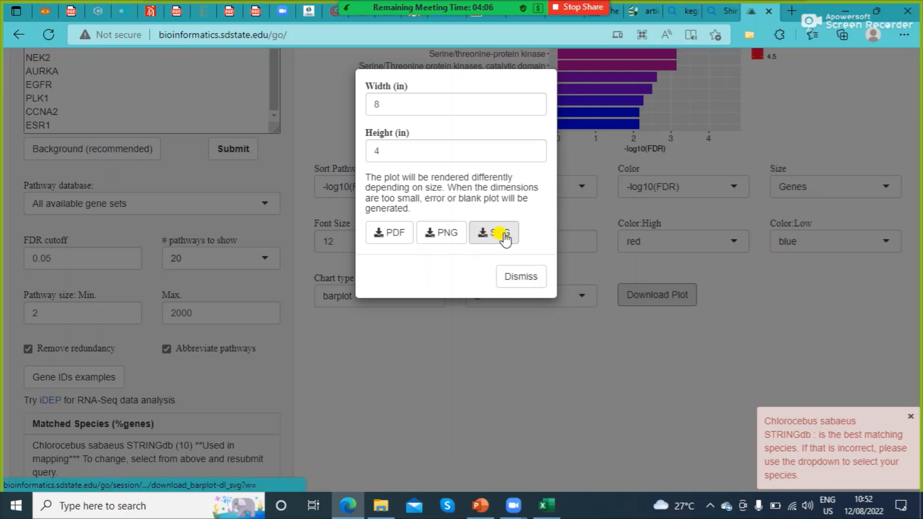
left_click(451, 240)
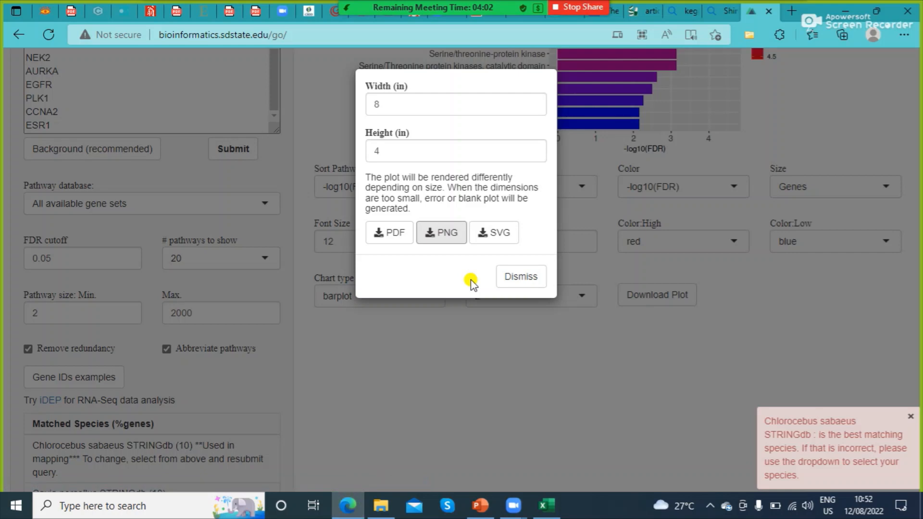
left_click(451, 236)
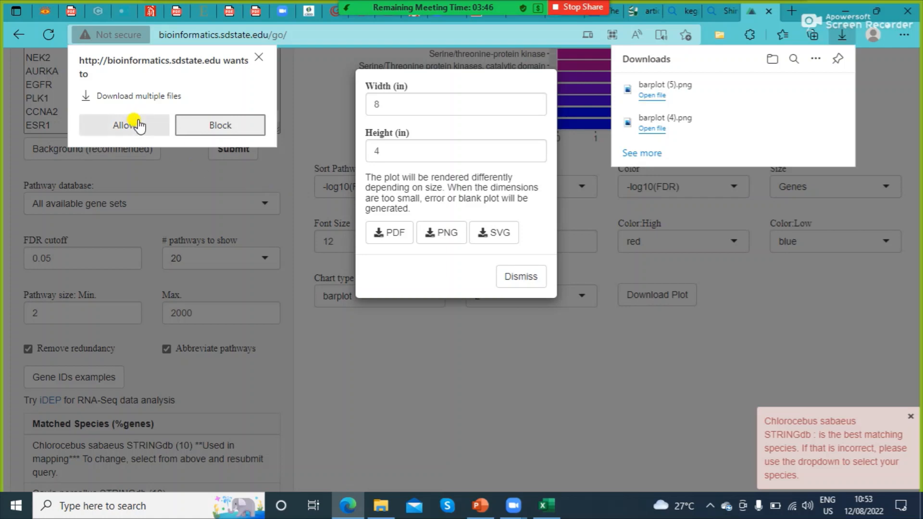
left_click(139, 126)
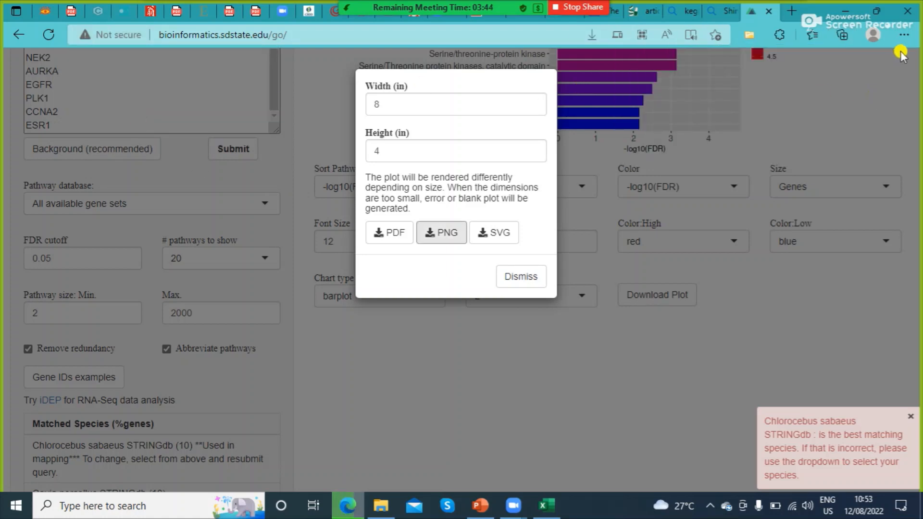
Open the downloaded barplot (6).png and save a copy as GO plot in PNG format in the Net Pharm Discuss folder, then close the image
left_click(903, 35)
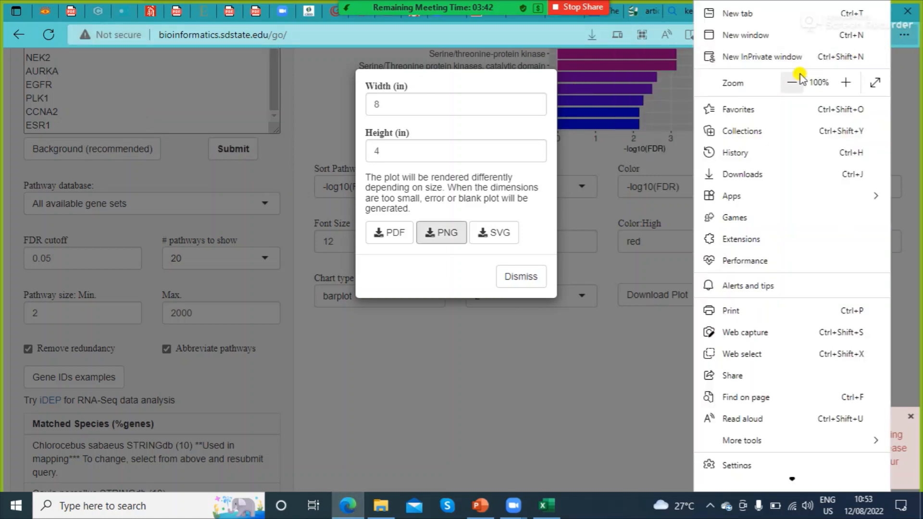
left_click(742, 174)
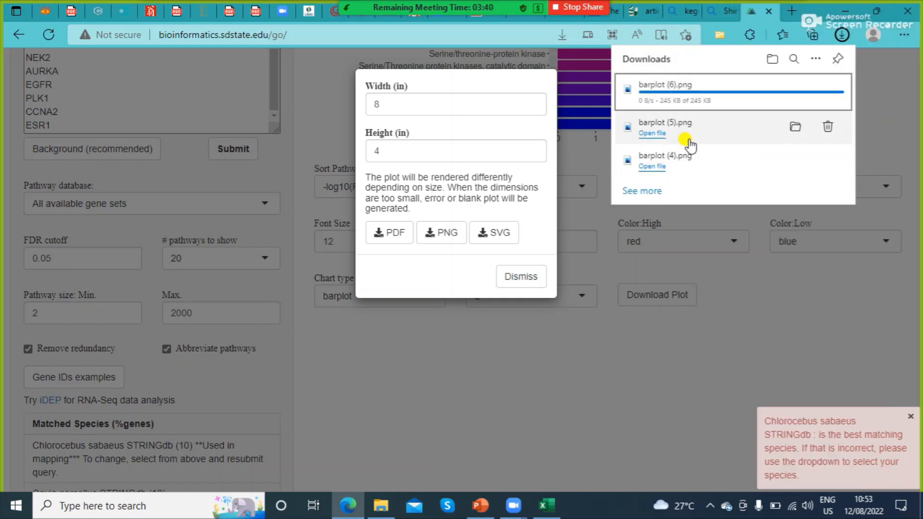
left_click(652, 95)
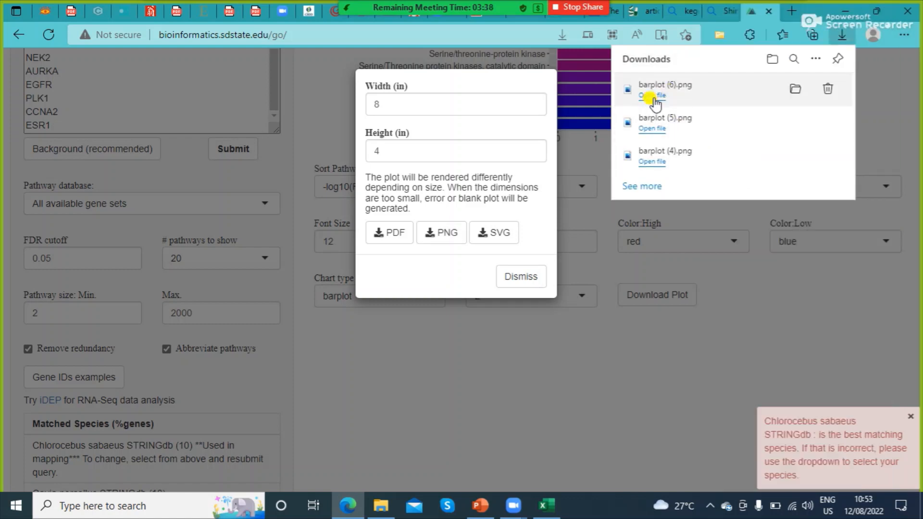
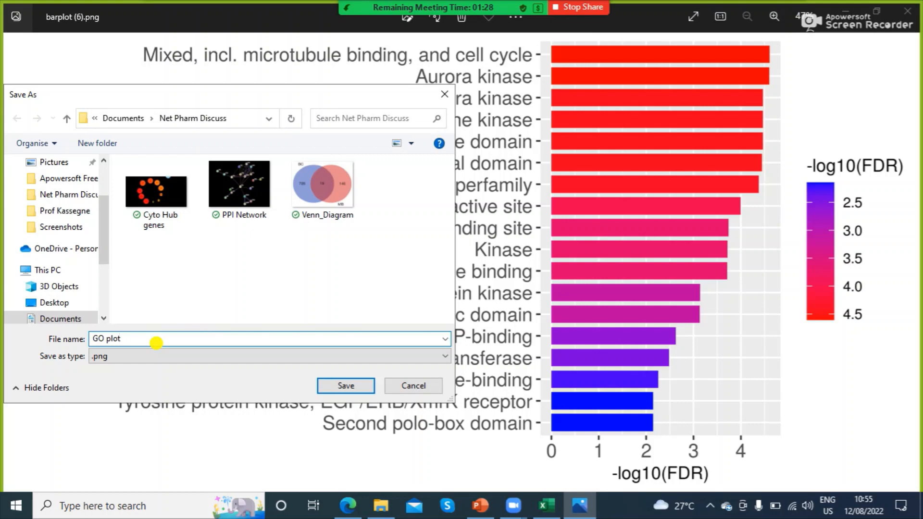
key("Return")
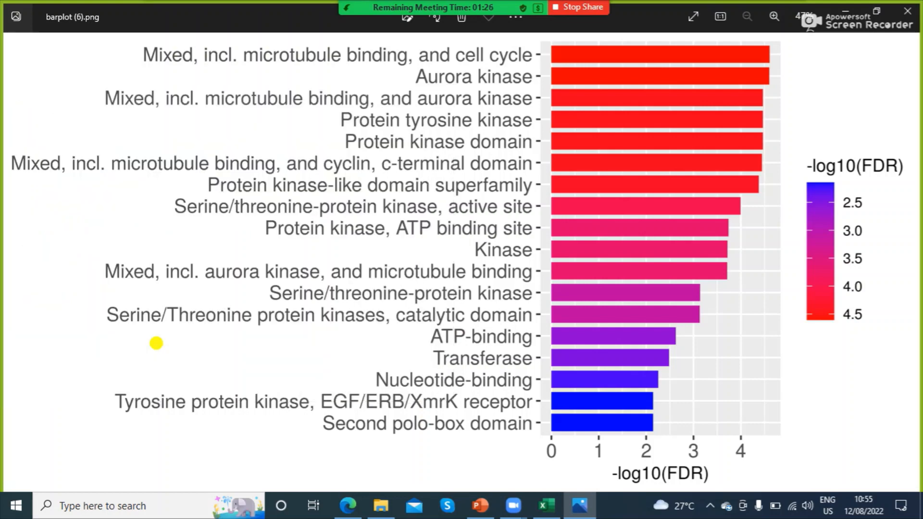
left_click(908, 10)
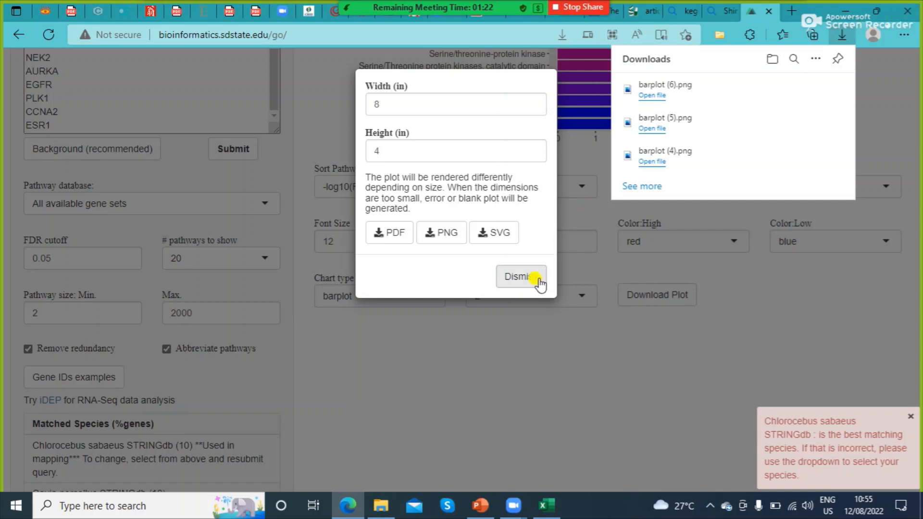
Dismiss the plot download dialog and return to the enrichment results table
left_click(536, 278)
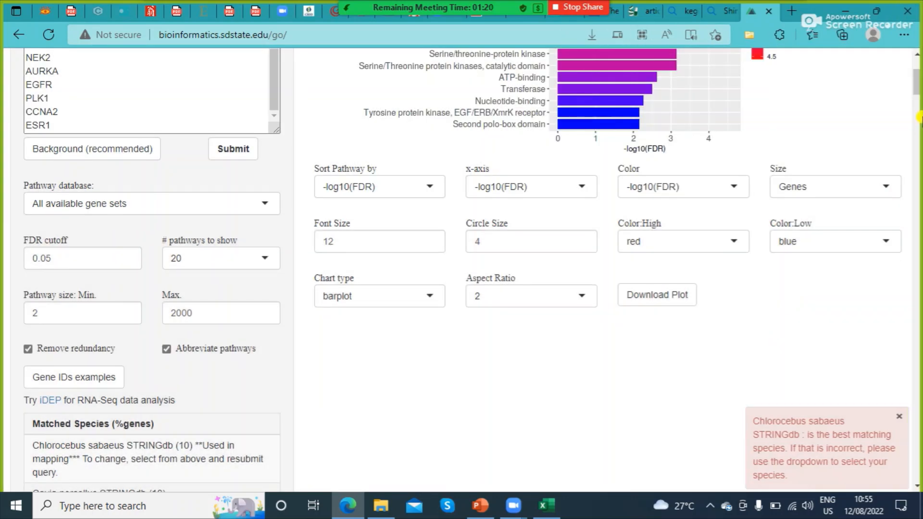
left_click(915, 65)
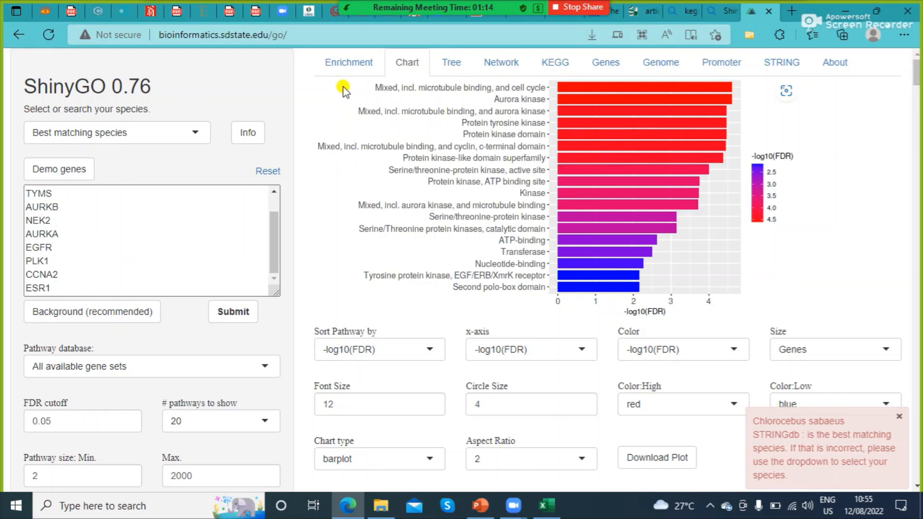
left_click(348, 65)
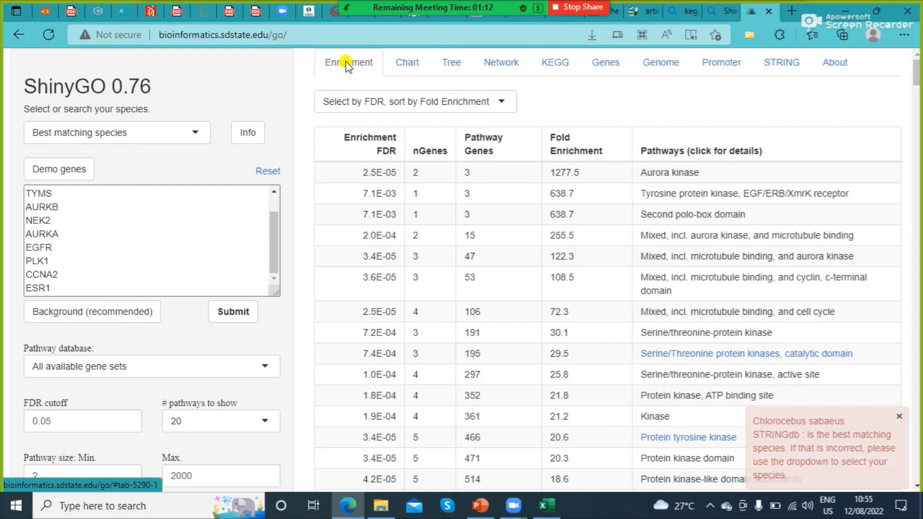
Stop sharing the screen in the Zoom meeting and mute the microphone
left_click(550, 11)
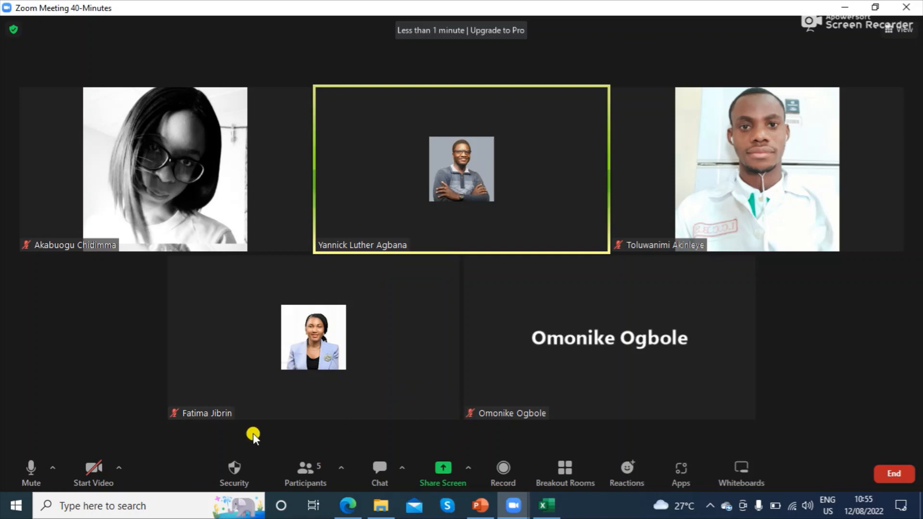
left_click(24, 474)
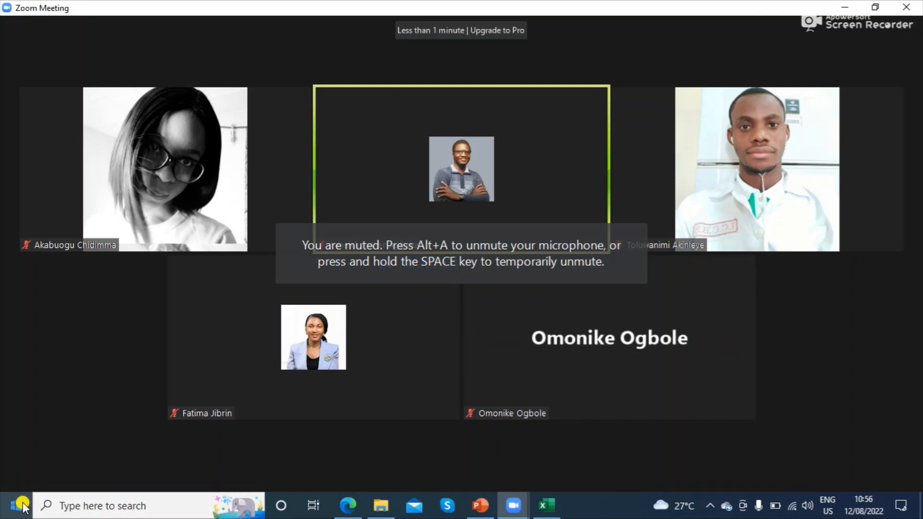
left_click(24, 482)
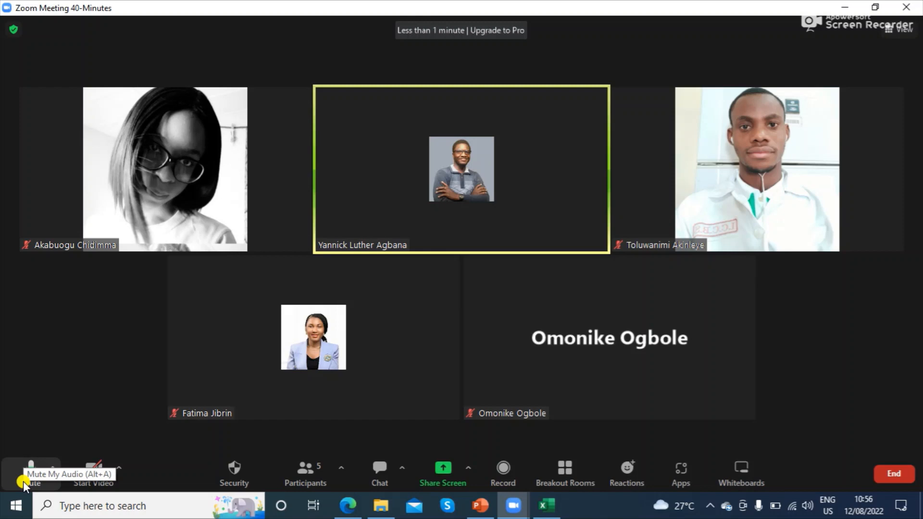
left_click(29, 471)
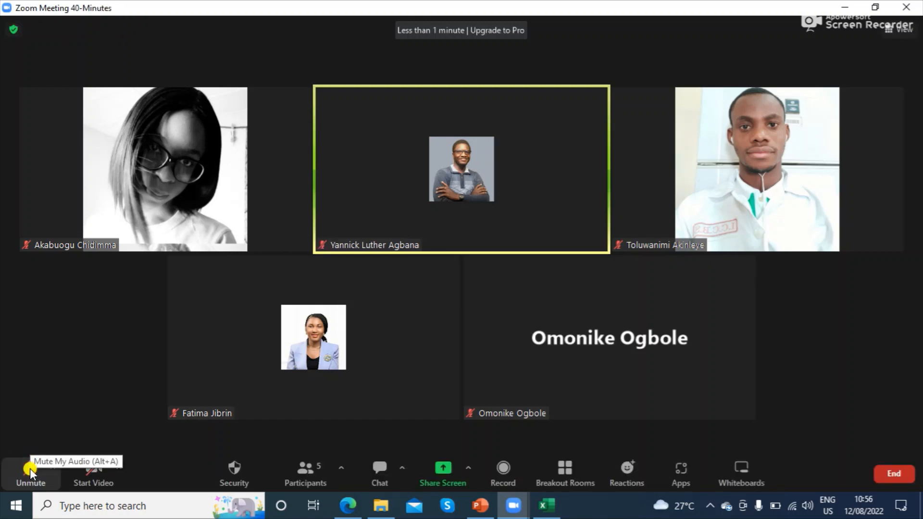
End the Zoom meeting for all participants and close the Zoom start window
left_click(891, 473)
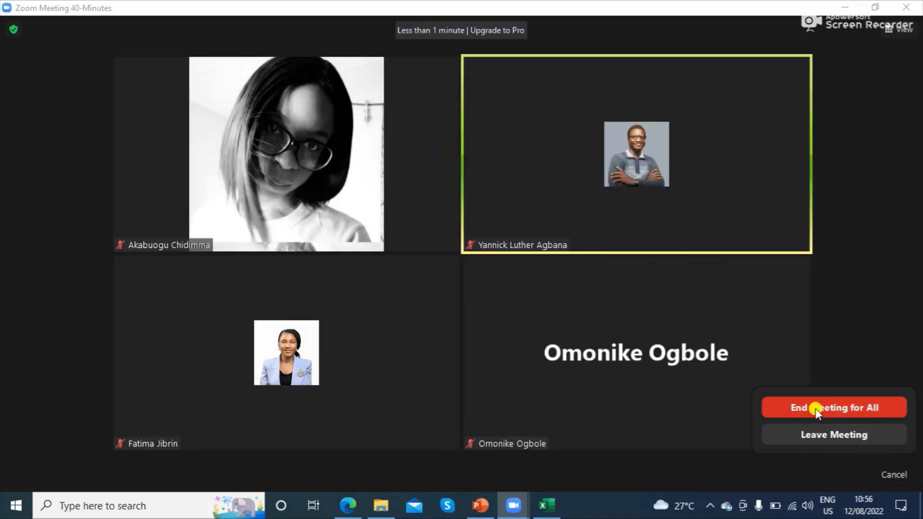
left_click(815, 409)
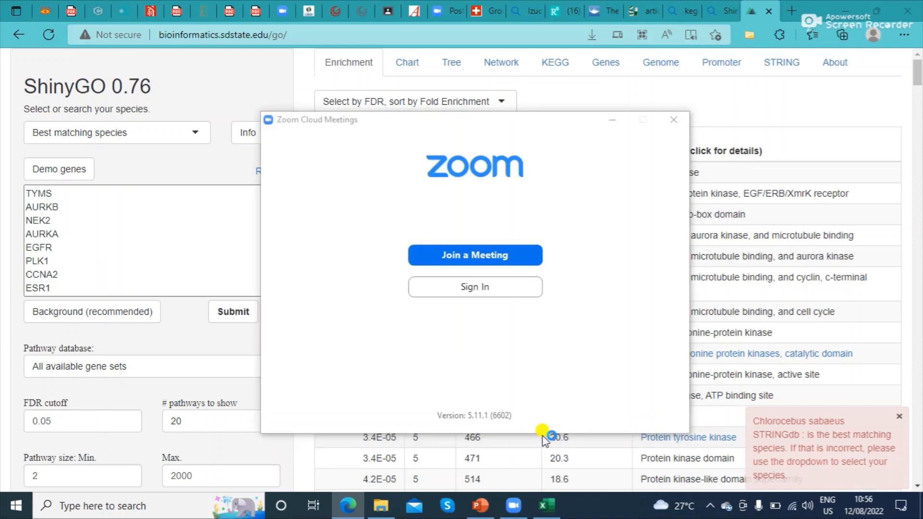
left_click(674, 123)
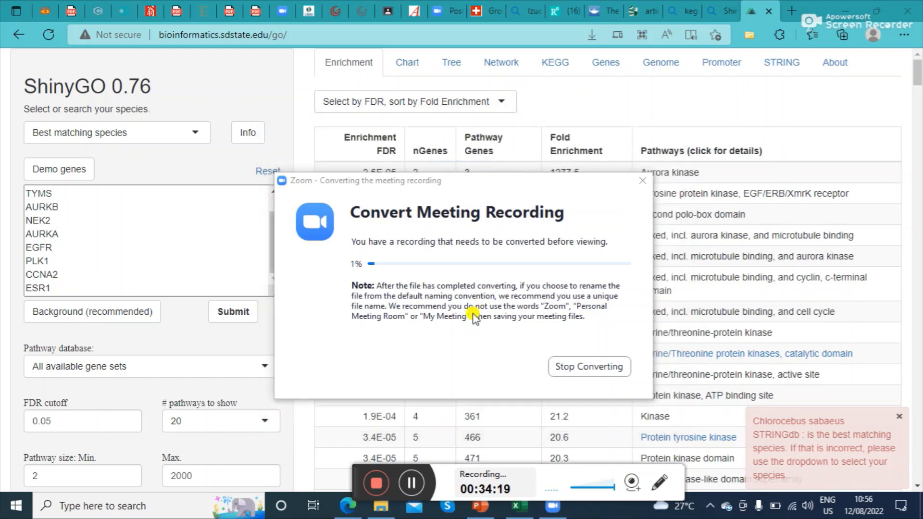
Pause the screen recorder, resume it in the new Zoom meeting, and share the entire screen with the participants
left_click(412, 478)
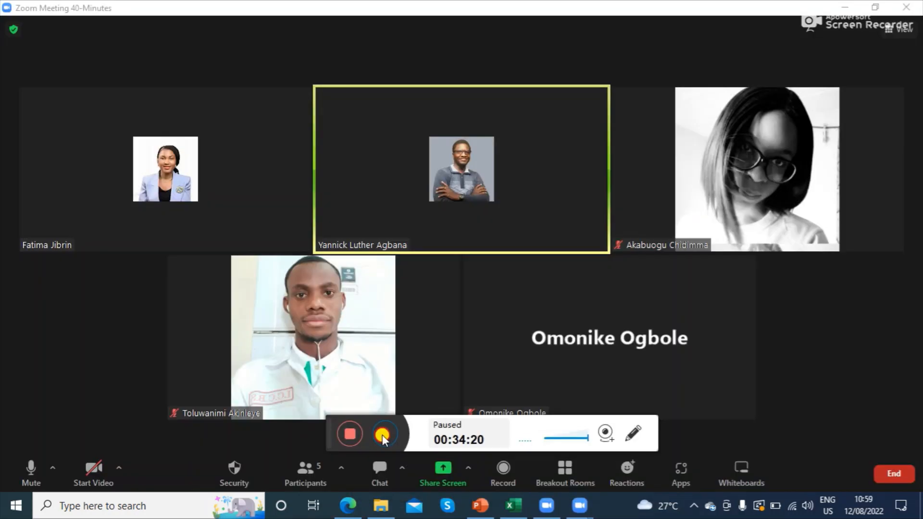
left_click(382, 434)
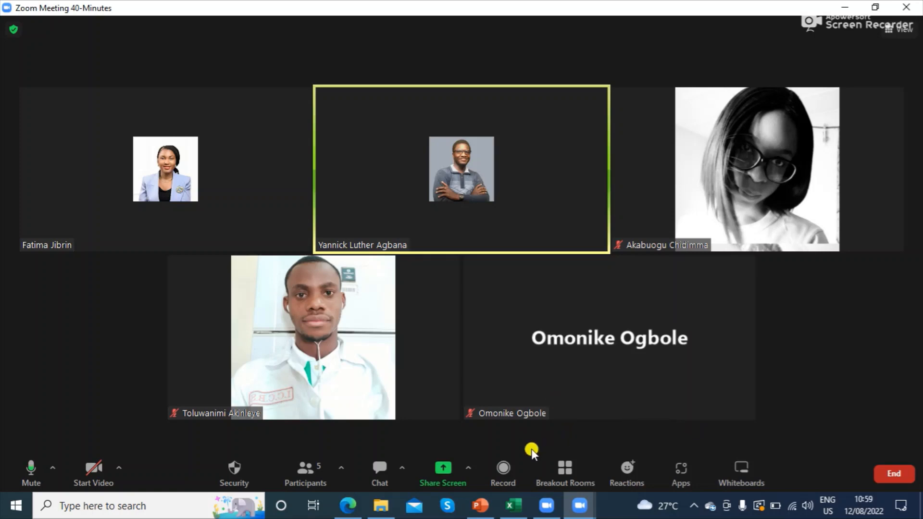
left_click(448, 475)
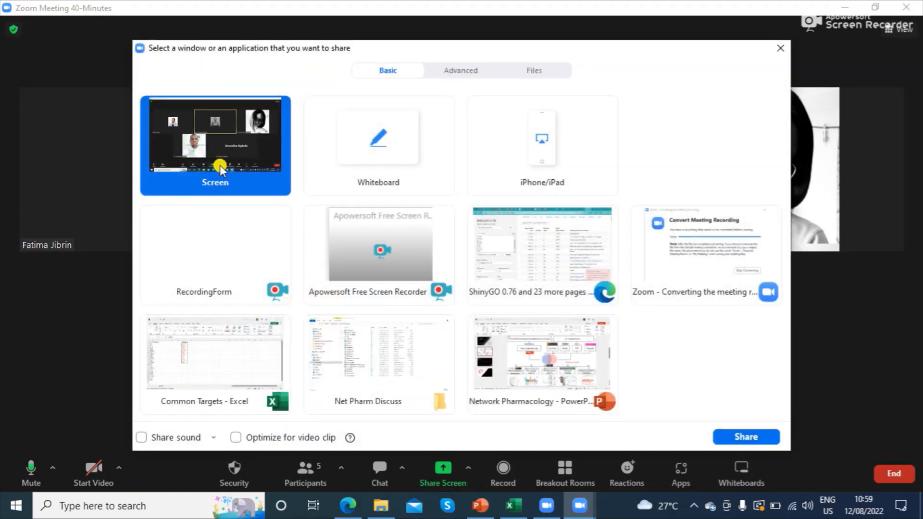
left_click(747, 432)
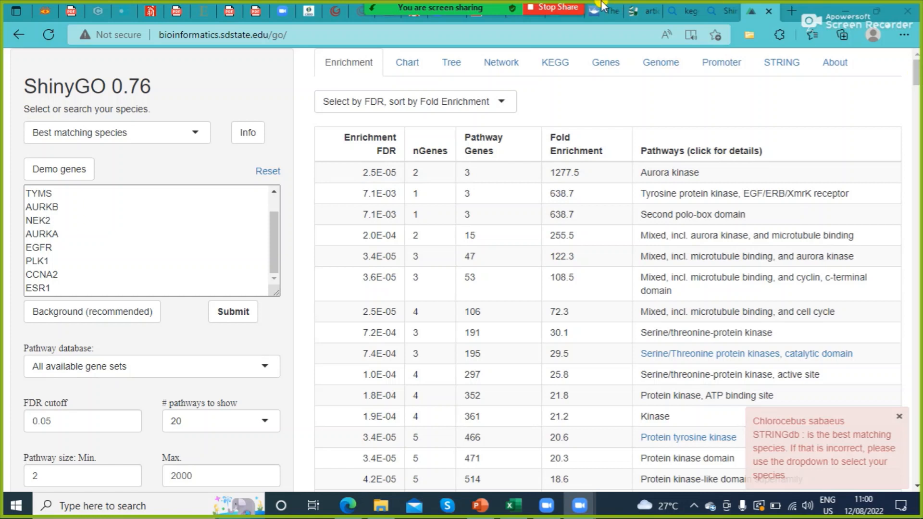
Examine the enrichment results table in ShinyGO, from its first pathways to the last row and the download options
mouse_move(542, 7)
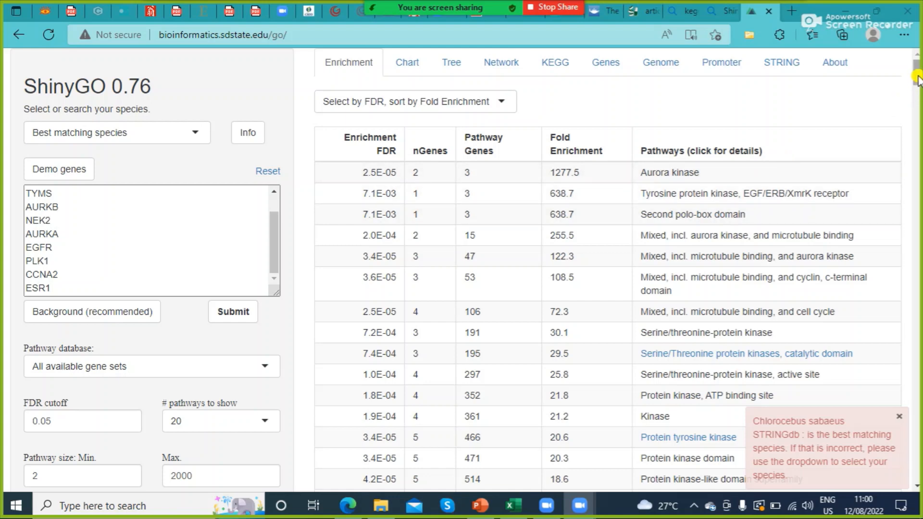
left_click_drag(916, 80, 917, 89)
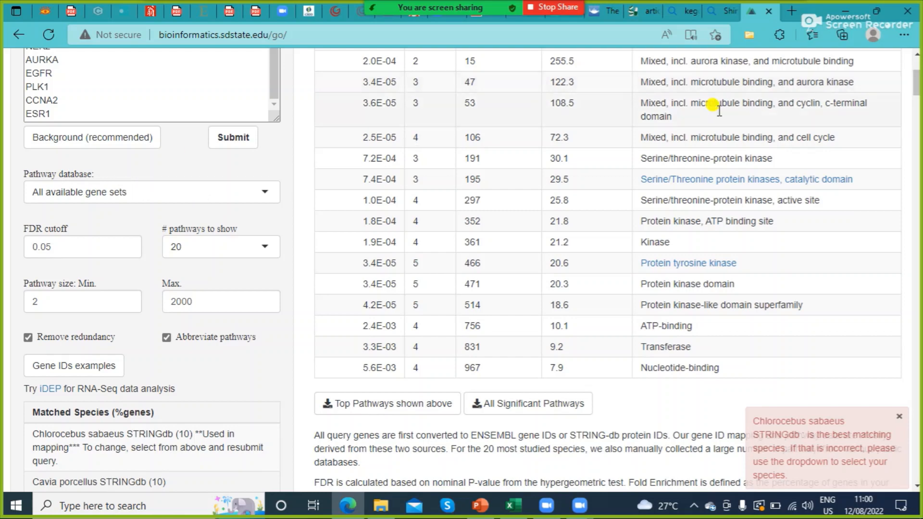
left_click_drag(916, 82, 917, 73)
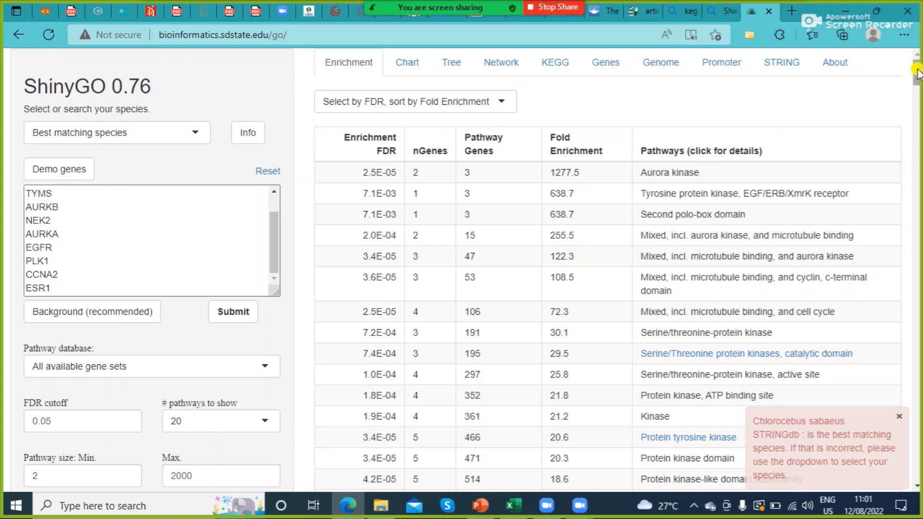
left_click_drag(917, 72, 917, 83)
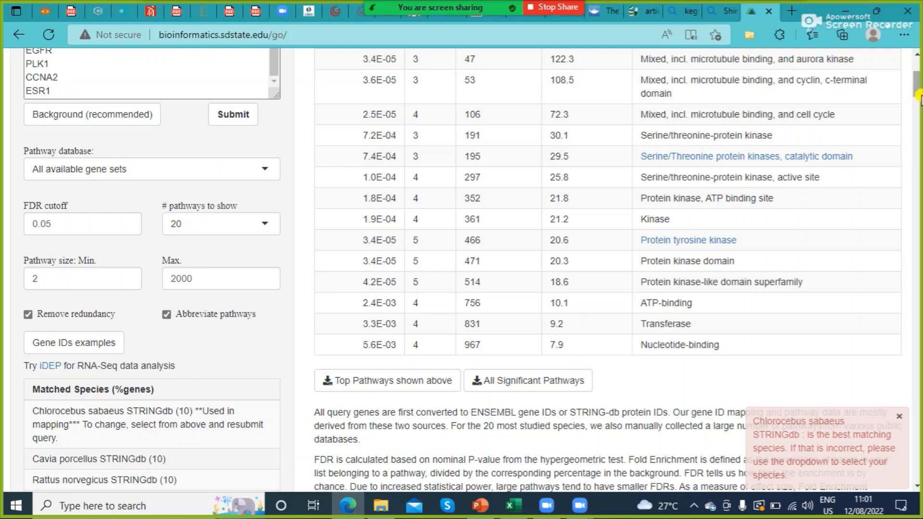
scroll(917, 96, "up", 4)
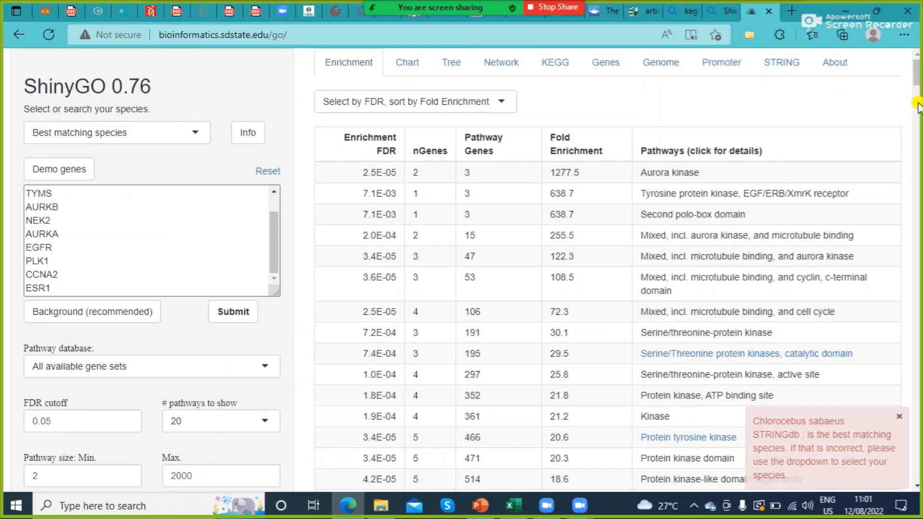
Review the available pathway databases and try to rerun the enrichment with GO Biological Process
left_click_drag(917, 72, 917, 85)
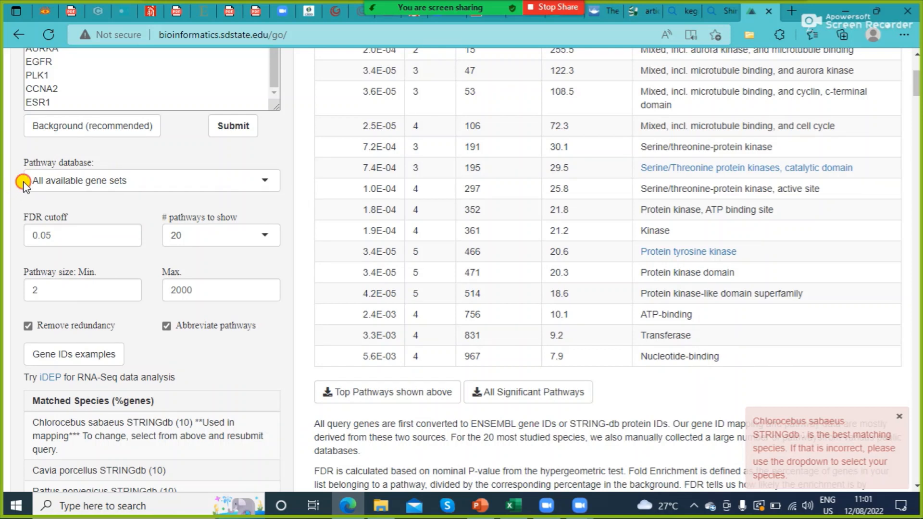
left_click_drag(23, 181, 132, 181)
left_click(149, 206)
left_click(256, 183)
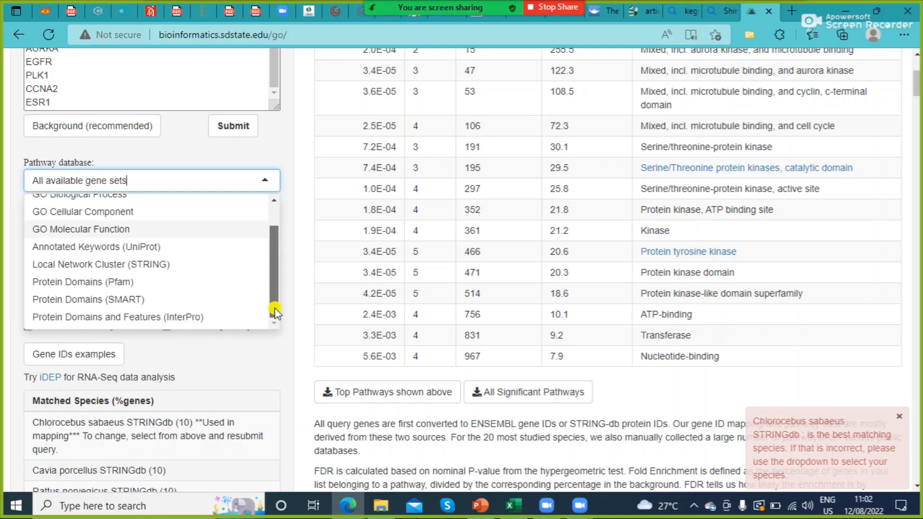
left_click_drag(273, 284, 269, 263)
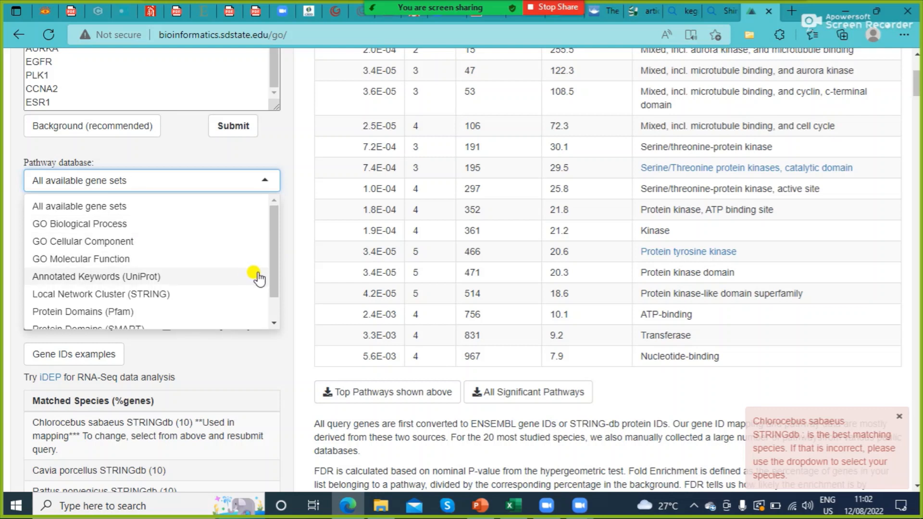
left_click_drag(273, 268, 269, 222)
left_click(123, 224)
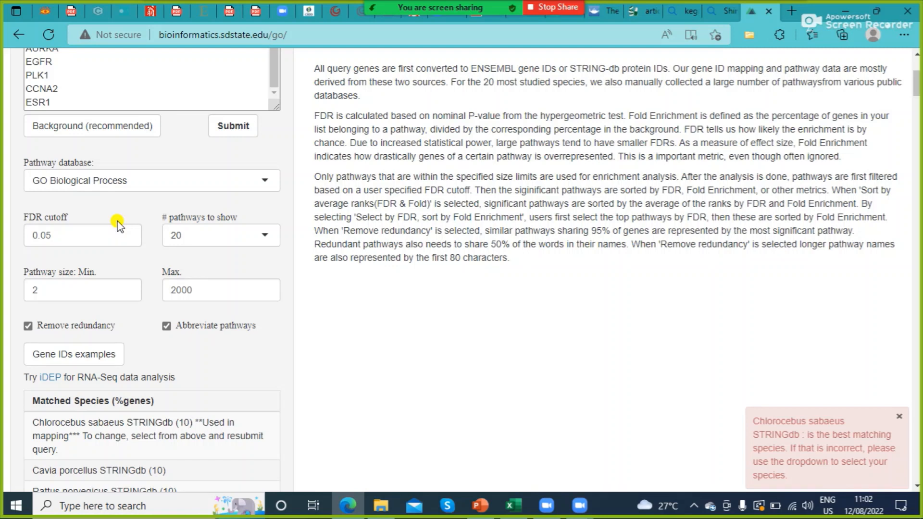
left_click(234, 126)
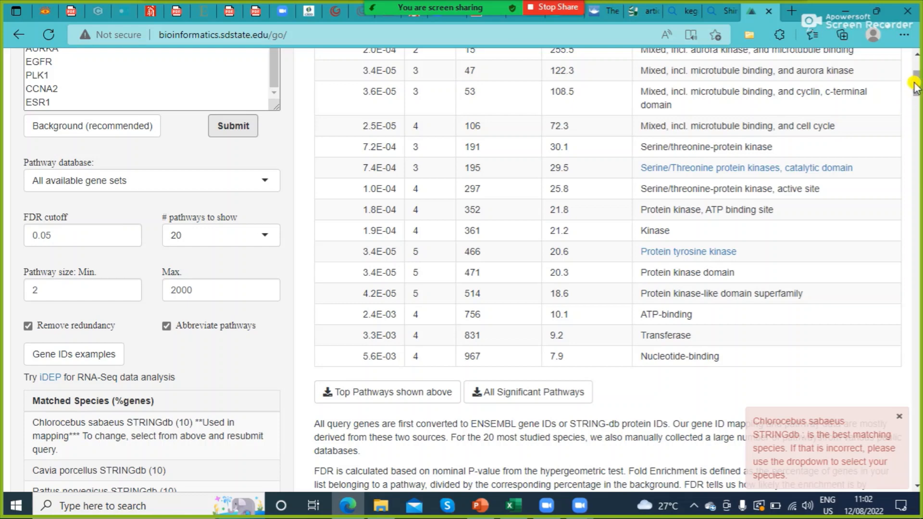
Select GO Biological Process as the pathway database again and resubmit the gene list
left_click_drag(915, 86, 915, 68)
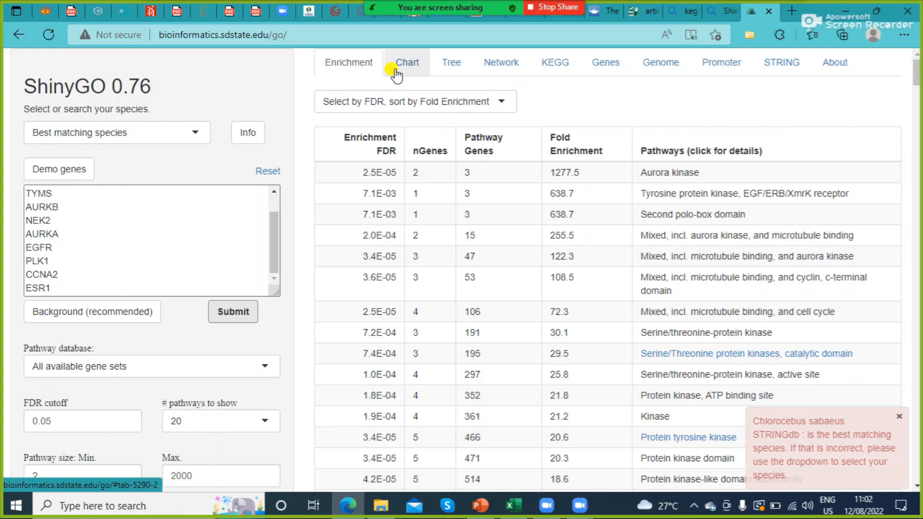
left_click(264, 366)
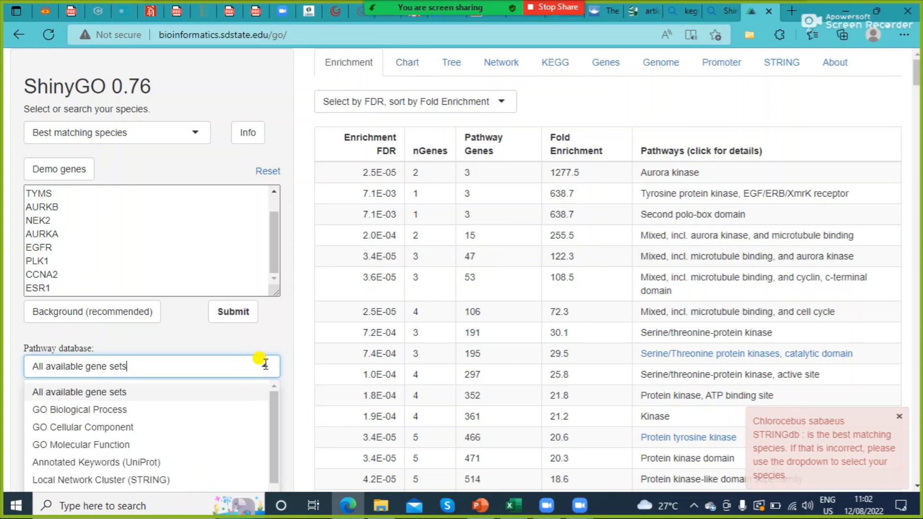
left_click(118, 409)
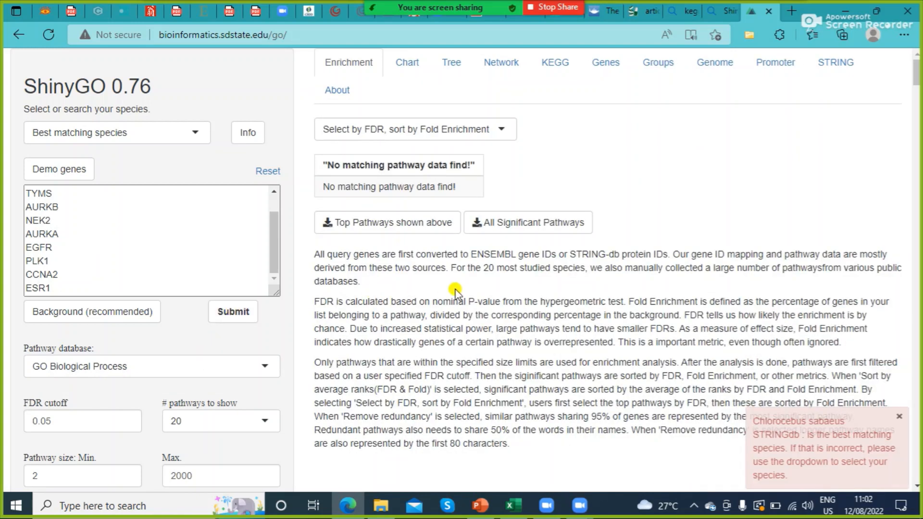
left_click(251, 315)
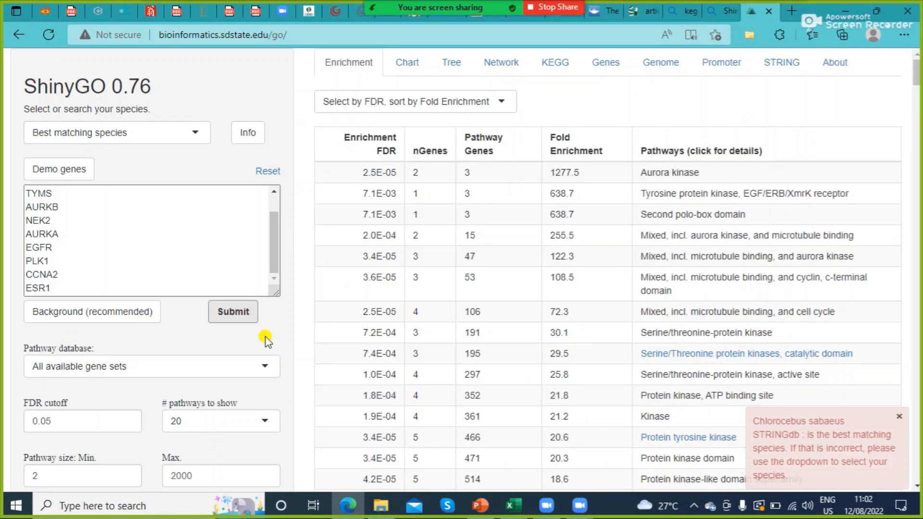
Check the sorting options for the enrichment table and try GO Biological Process as the pathway database
left_click(499, 96)
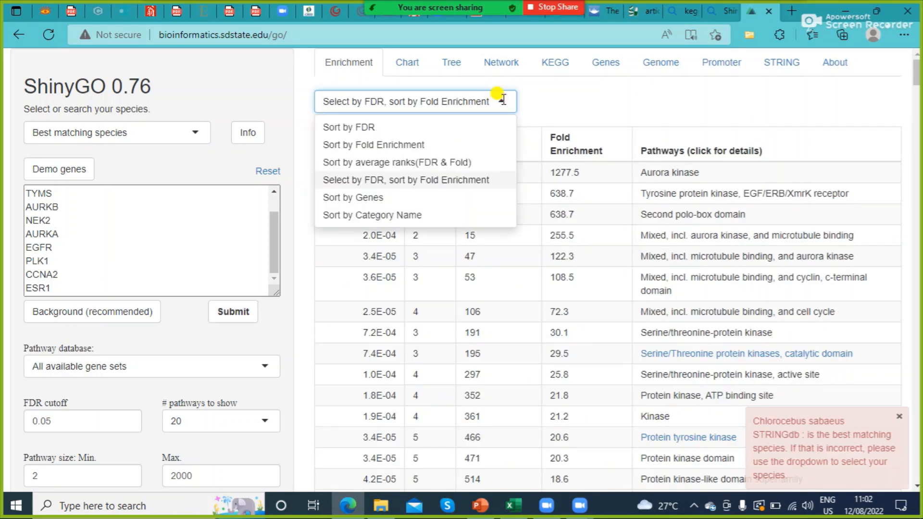
left_click(581, 85)
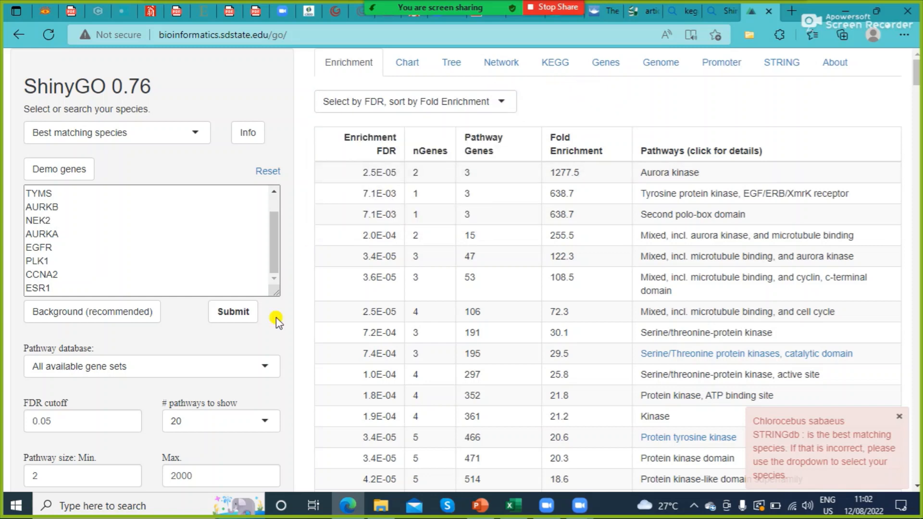
left_click(198, 368)
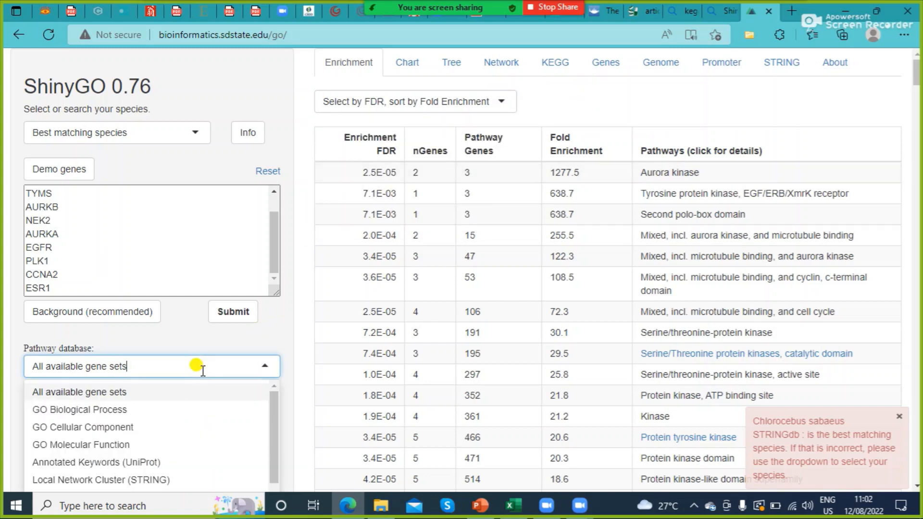
left_click(115, 409)
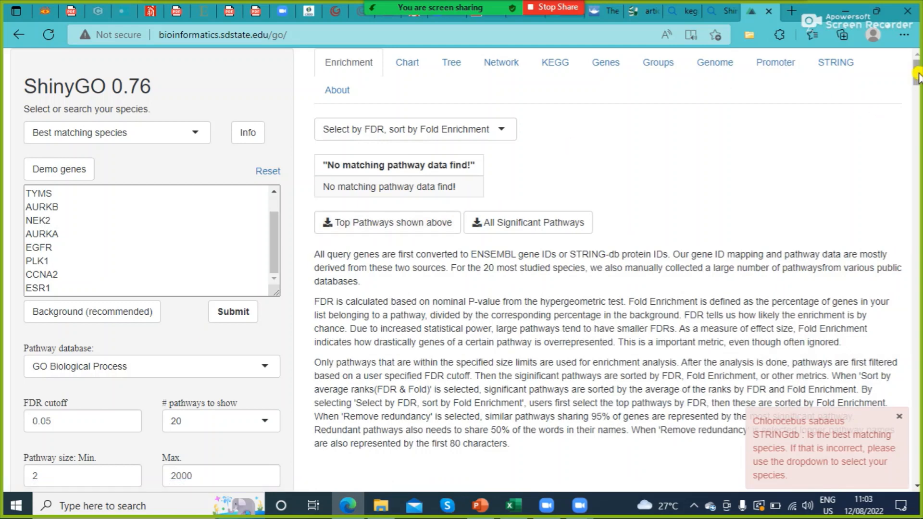
Try the GO Cellular Component and GO Molecular Function pathway databases on the same gene list
mouse_move(914, 72)
left_mouse_down()
mouse_move(914, 96)
mouse_move(914, 79)
left_mouse_up()
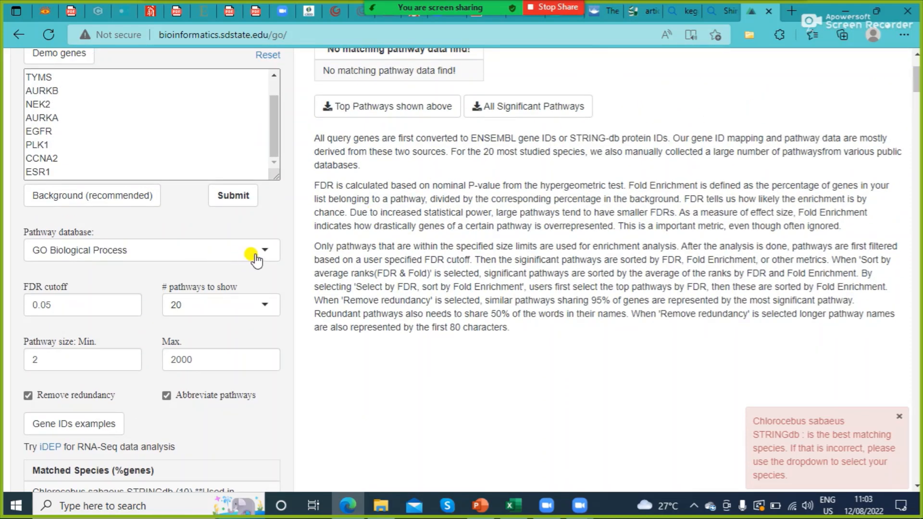
left_click(263, 247)
left_click(115, 310)
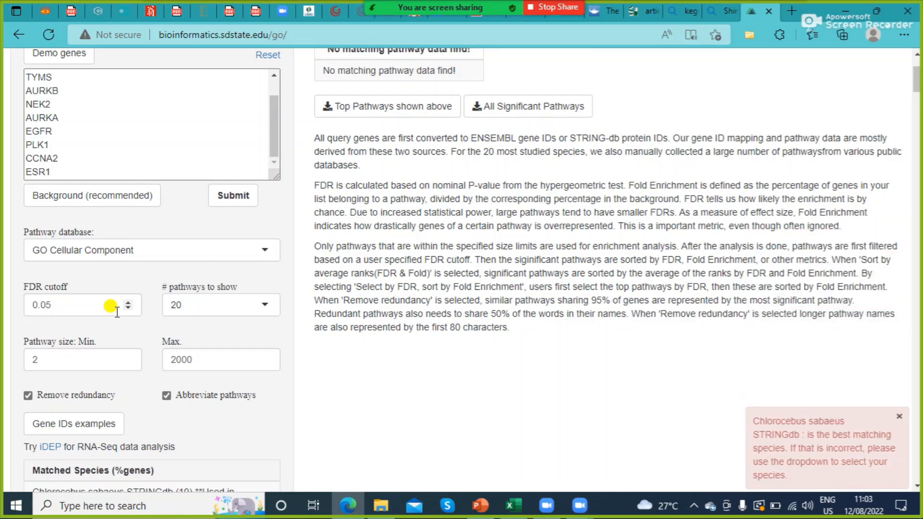
left_click(264, 250)
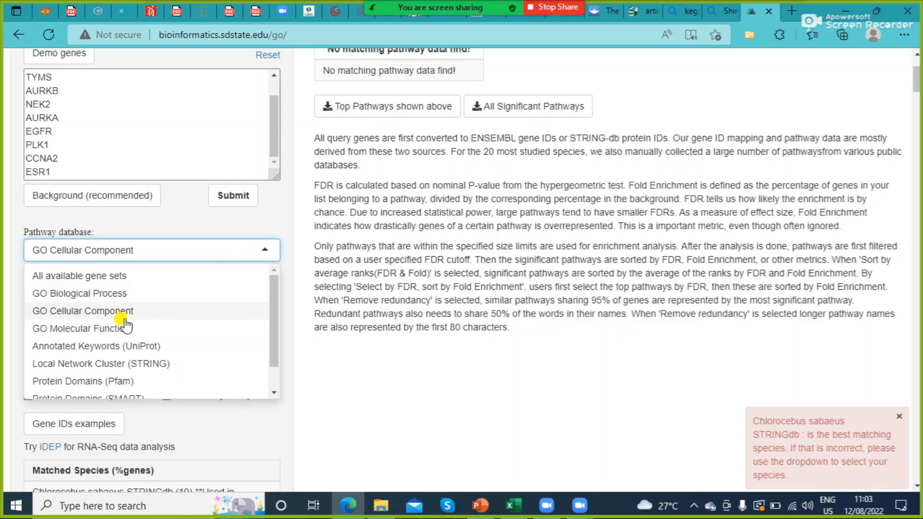
left_click(110, 331)
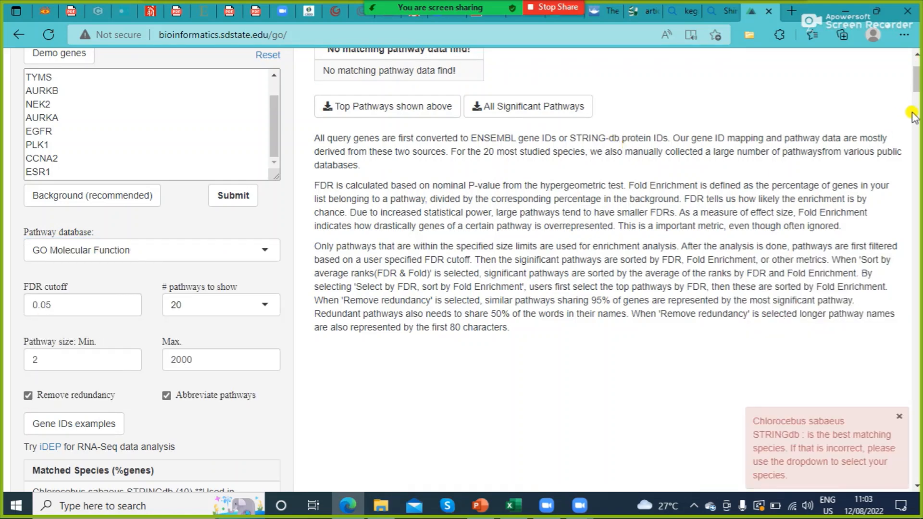
Change the sorting of the enrichment results to Sort by FDR
scroll(917, 79, "up", 2)
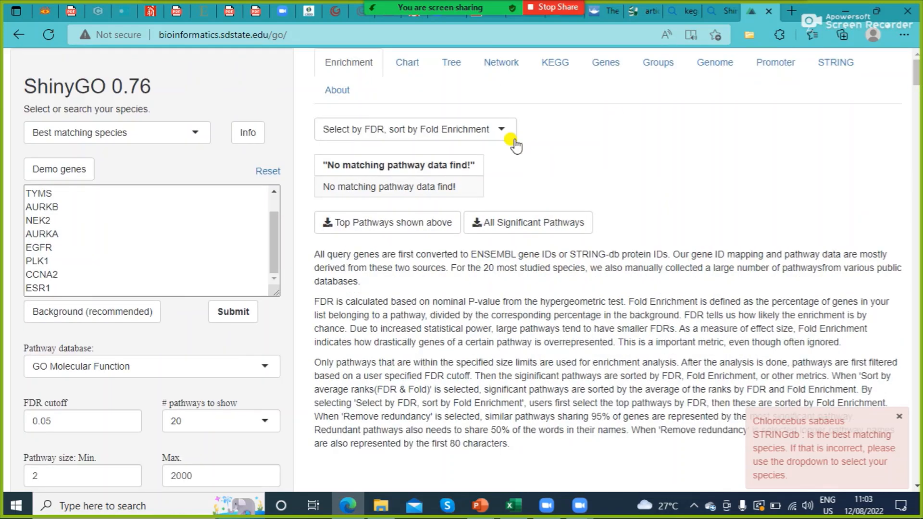
left_click(495, 129)
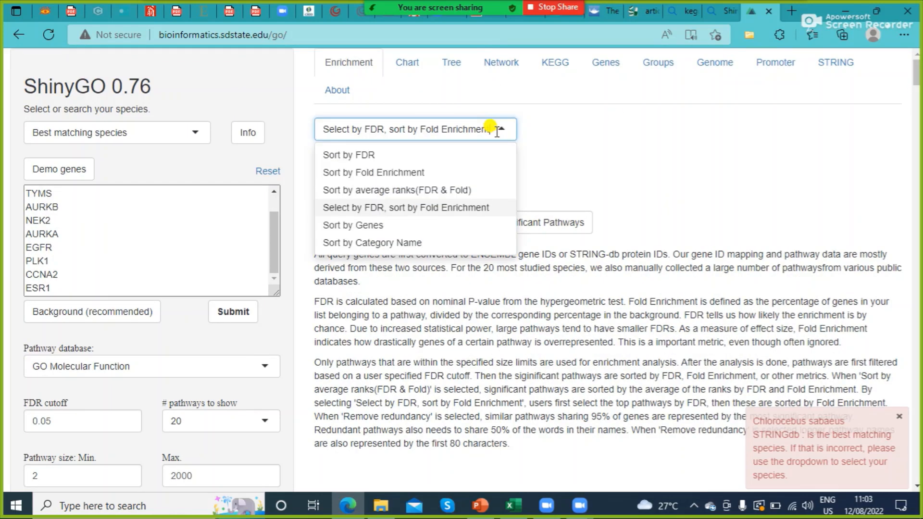
left_click(407, 156)
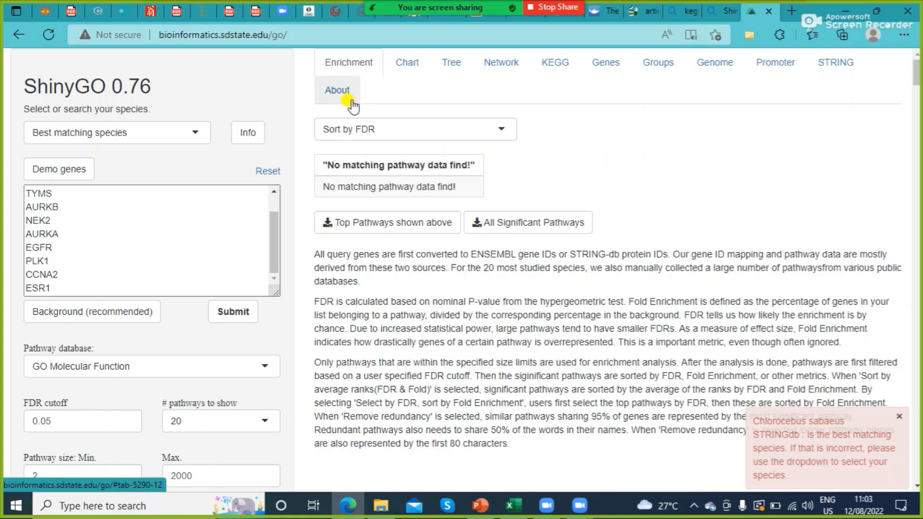
left_click(416, 126)
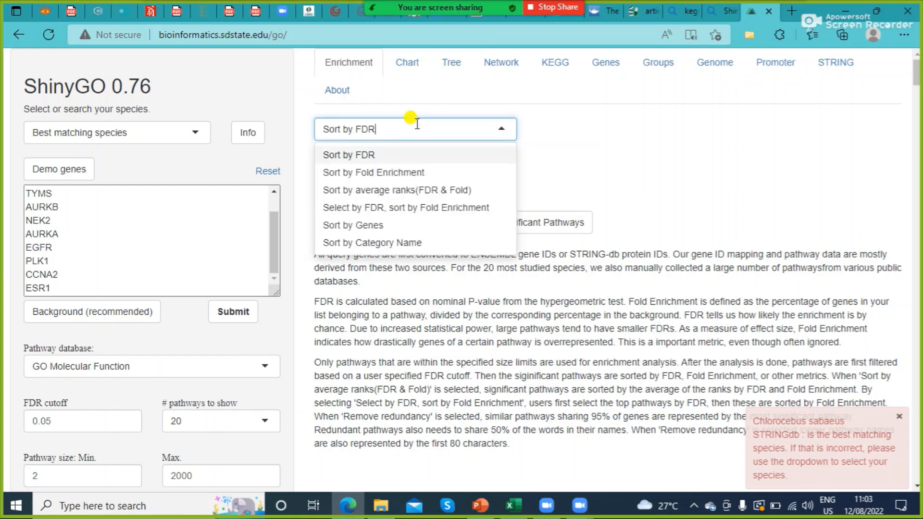
left_click(573, 117)
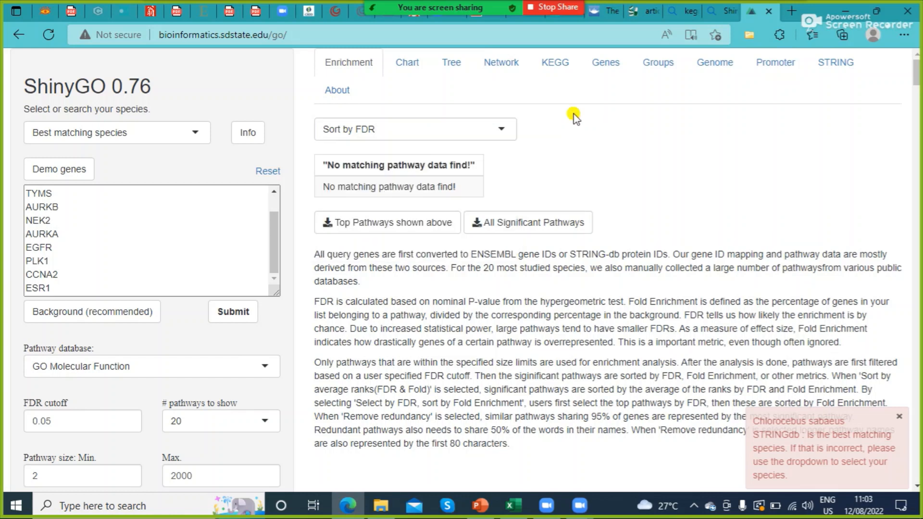
Set the pathway database to All available gene sets and turn off Remove redundancy and Abbreviate pathways
left_click(268, 368)
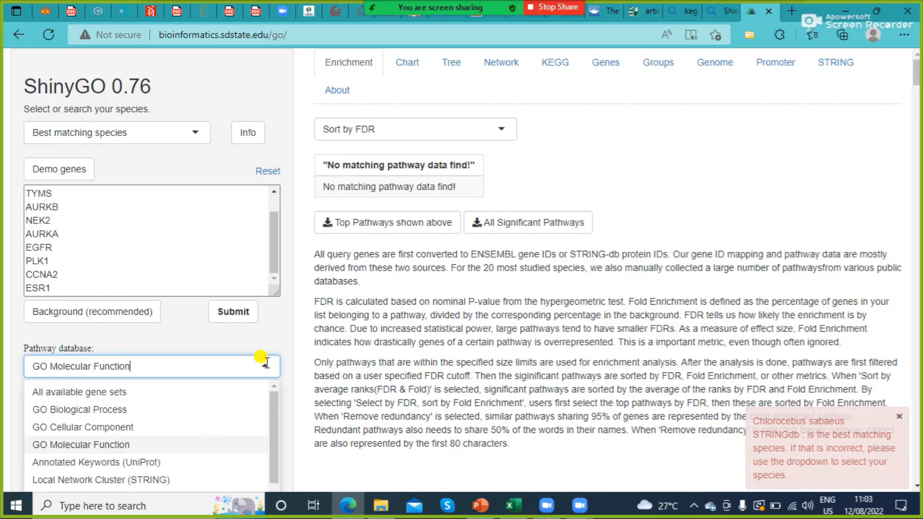
left_click(145, 389)
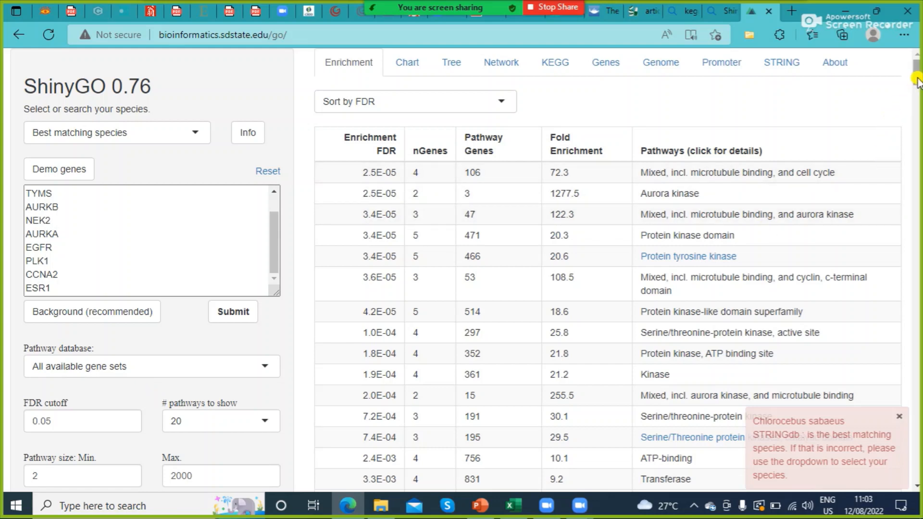
mouse_move(915, 79)
left_mouse_down()
mouse_move(916, 126)
mouse_move(914, 81)
left_mouse_up()
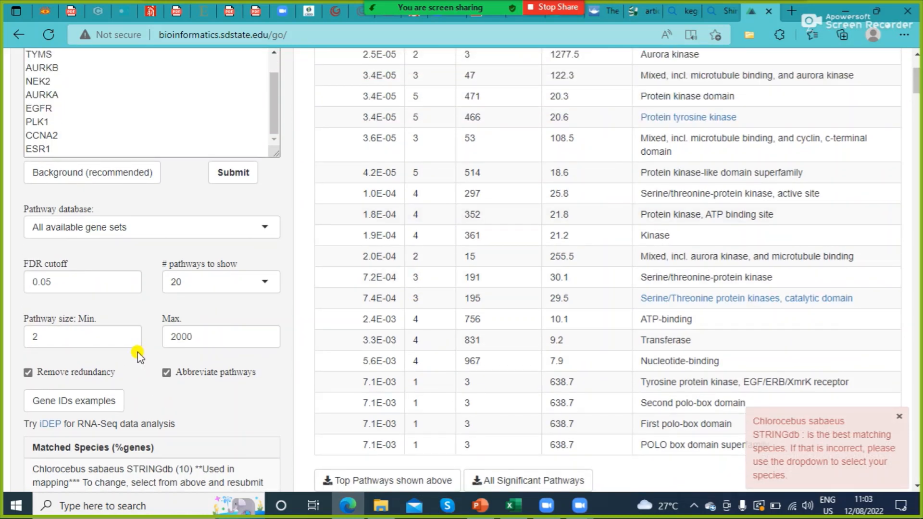
left_click(166, 372)
left_click(27, 371)
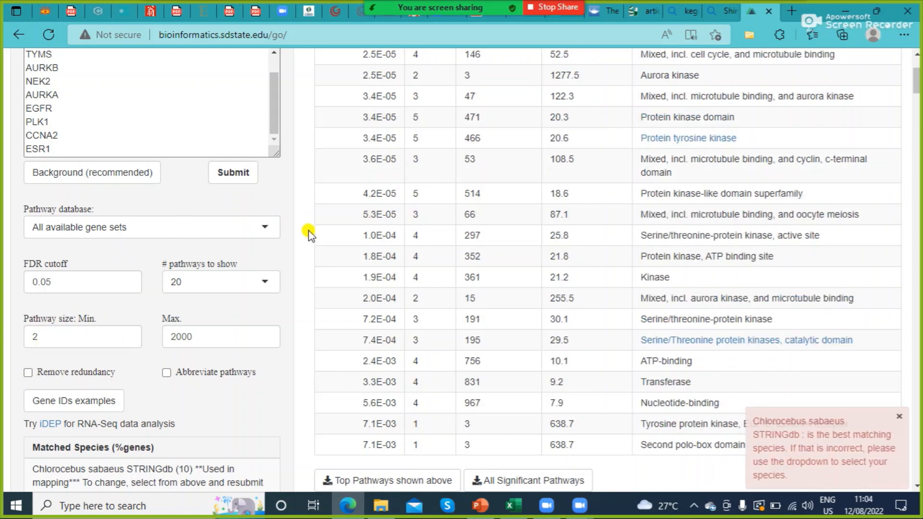
Try GO Biological Process with redundancy removal and abbreviation off, and look over the results and the database choices
left_click(253, 179)
left_click(259, 227)
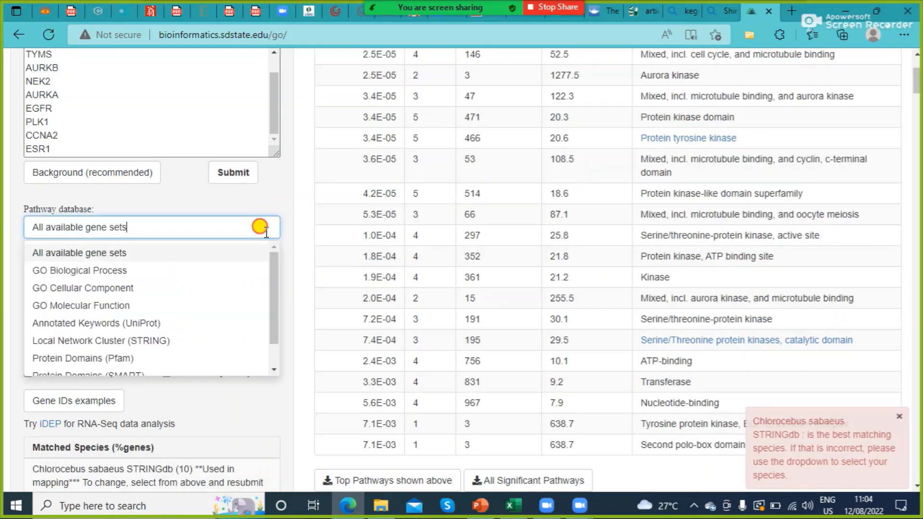
left_click(193, 271)
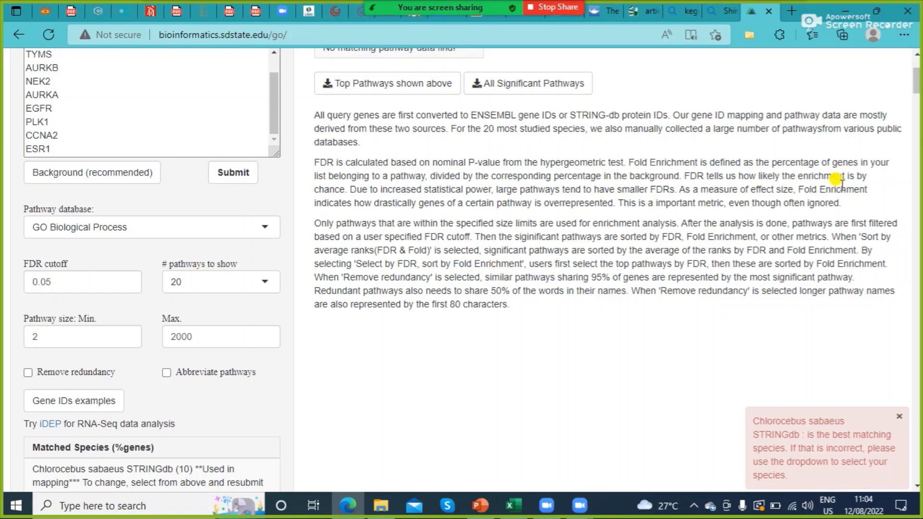
scroll(913, 82, "up", 3)
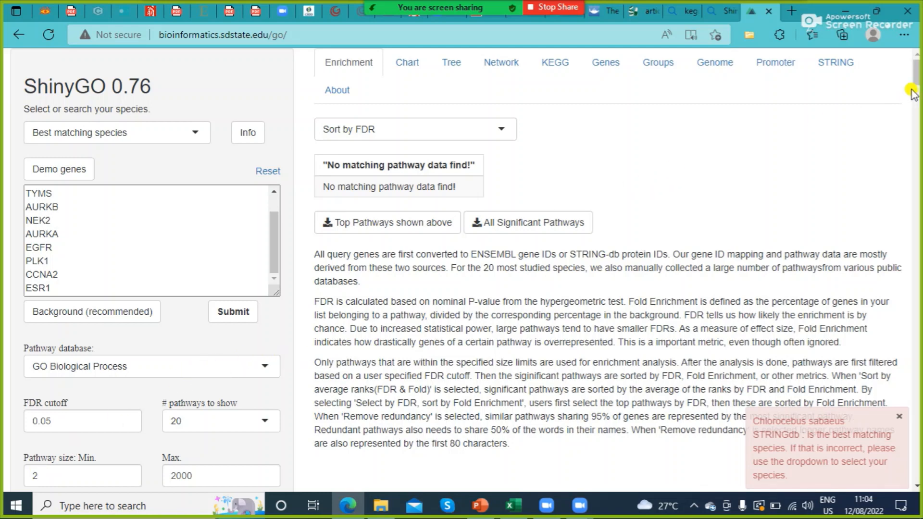
scroll(916, 77, "down", 4)
scroll(915, 77, "up", 4)
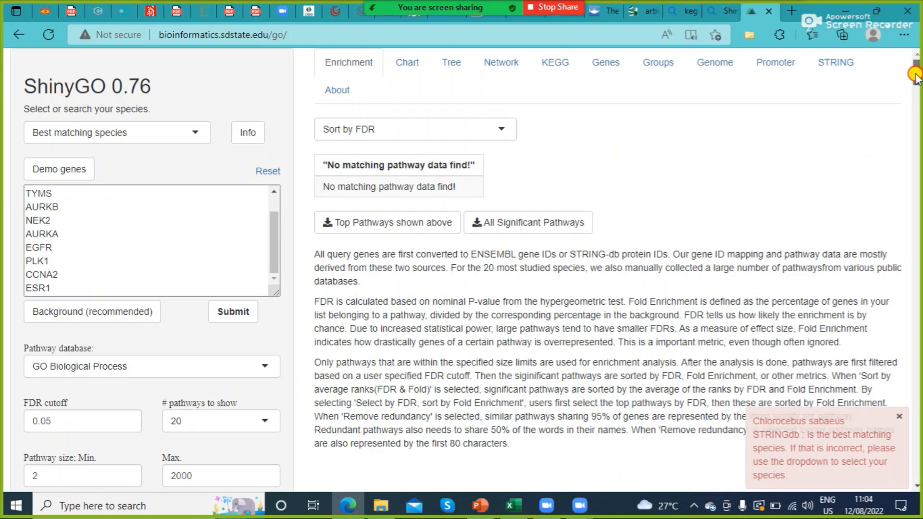
scroll(916, 77, "down", 2)
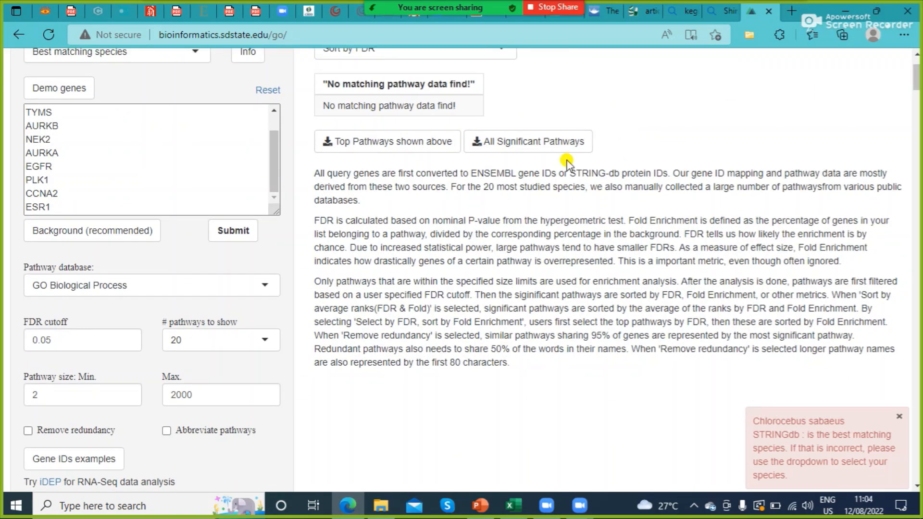
left_click(267, 292)
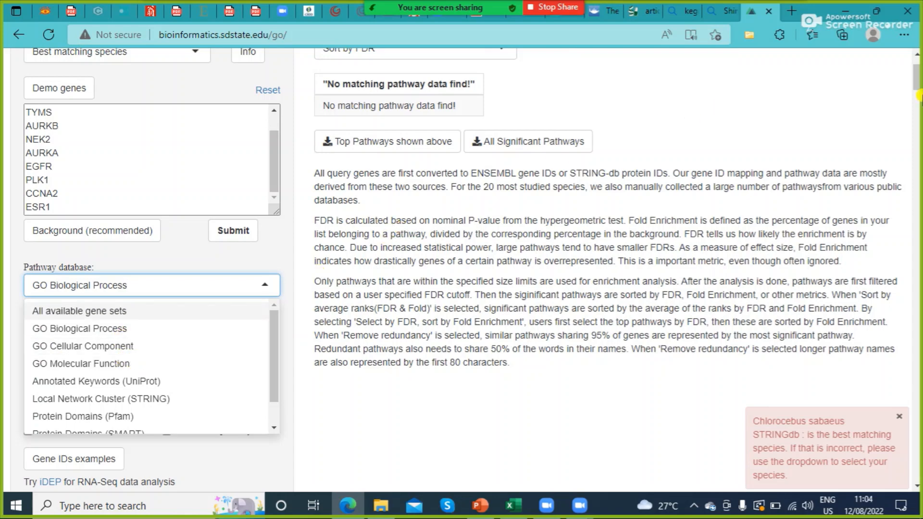
left_click_drag(916, 84, 916, 68)
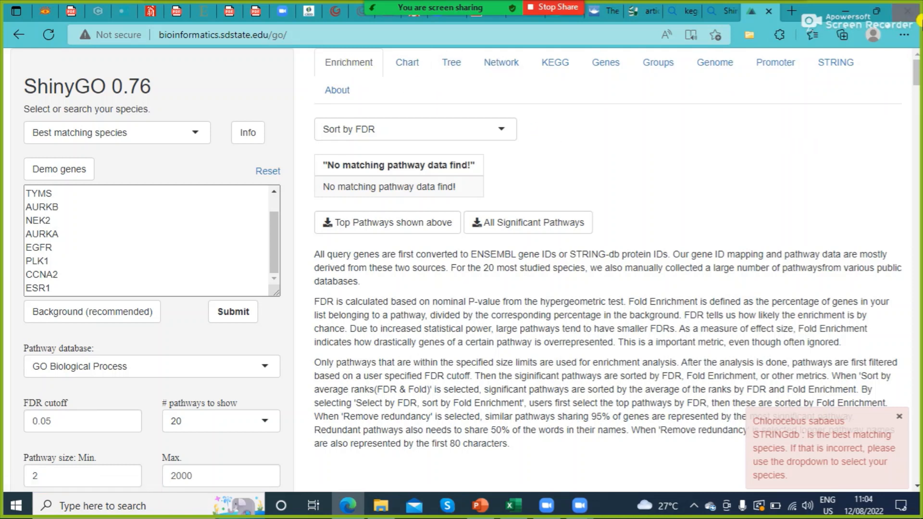
mouse_move(917, 63)
left_mouse_down()
mouse_move(918, 109)
mouse_move(918, 60)
left_mouse_up()
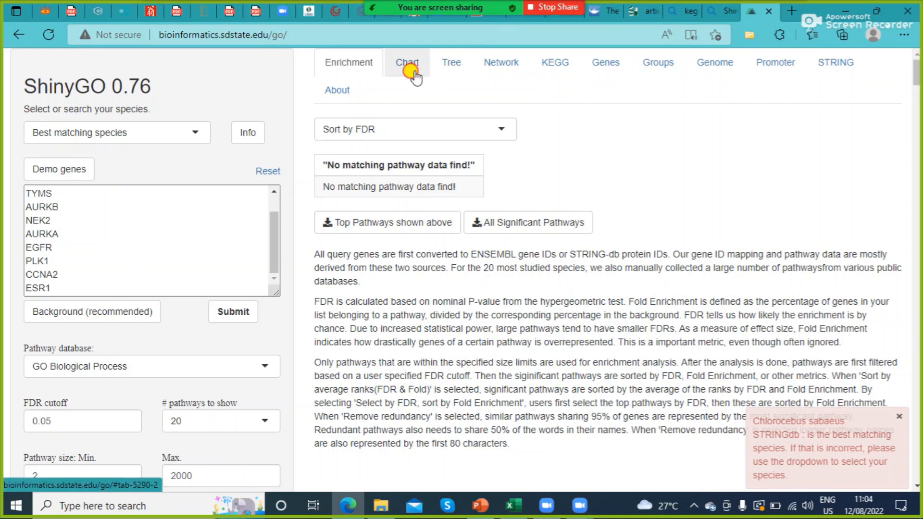
Show the enrichment chart and plot it as a barplot for All available gene sets
left_click(414, 75)
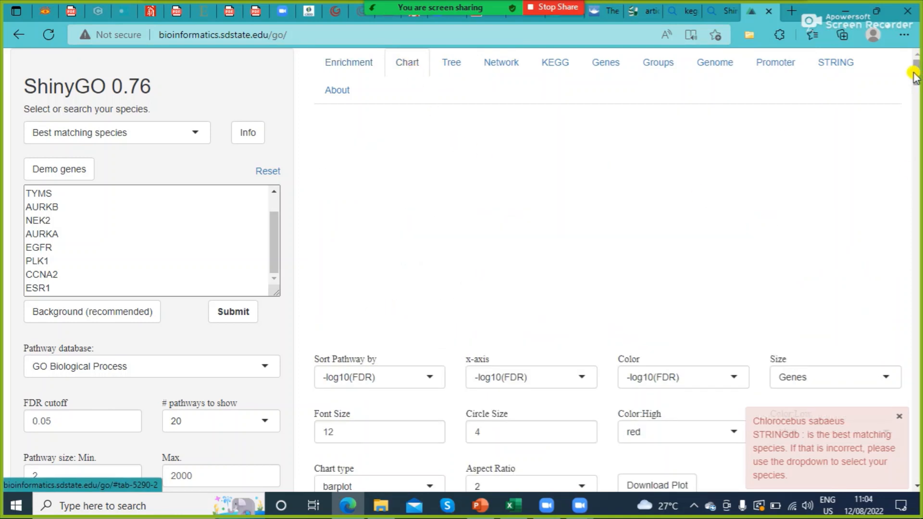
mouse_move(918, 82)
left_mouse_down()
mouse_move(914, 113)
mouse_move(914, 78)
left_mouse_up()
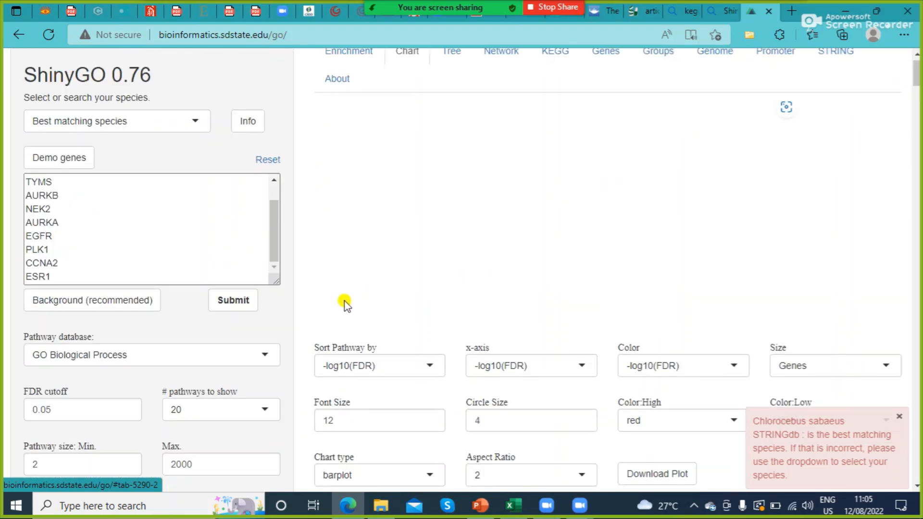
left_click(260, 358)
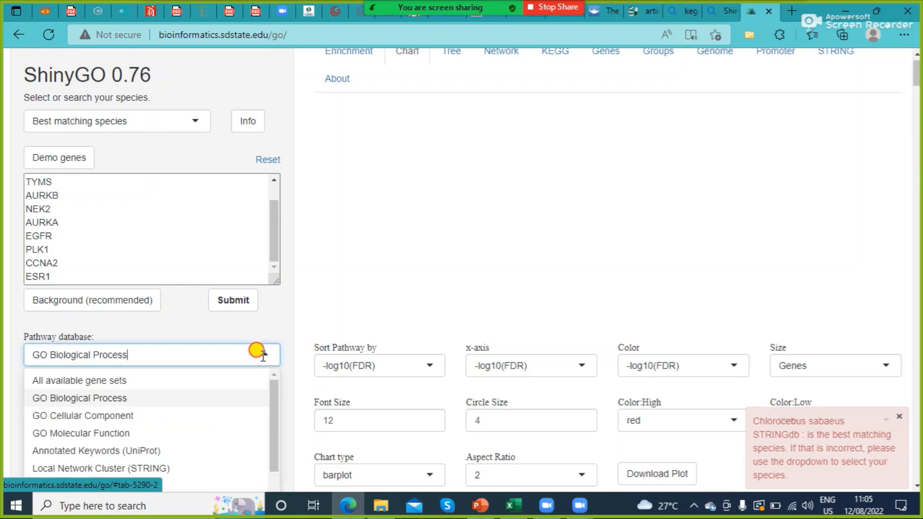
left_click(114, 380)
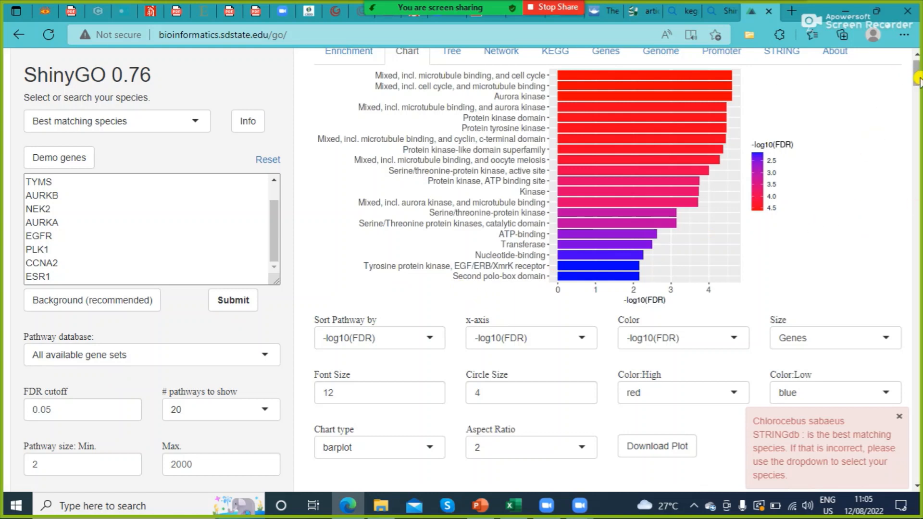
left_click_drag(917, 78, 916, 75)
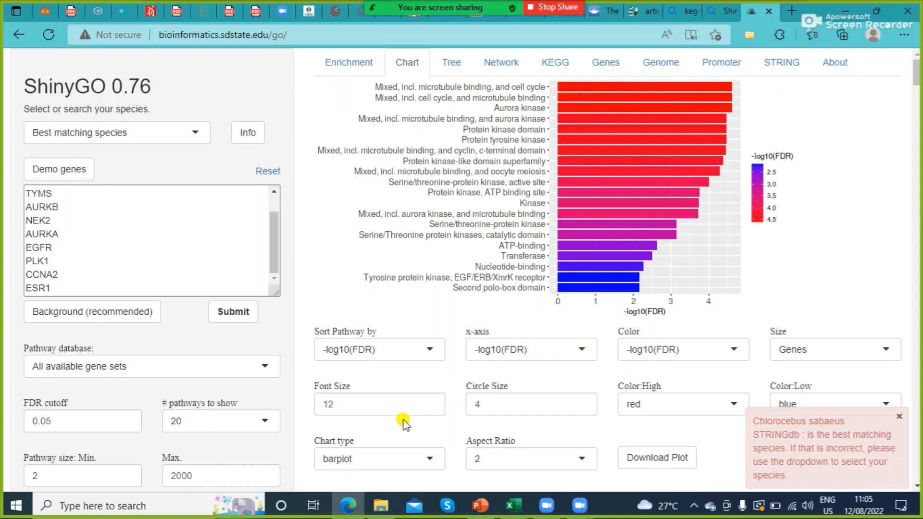
Stop sharing the screen in the Zoom meeting and pause the screen recorder
mouse_move(283, 7)
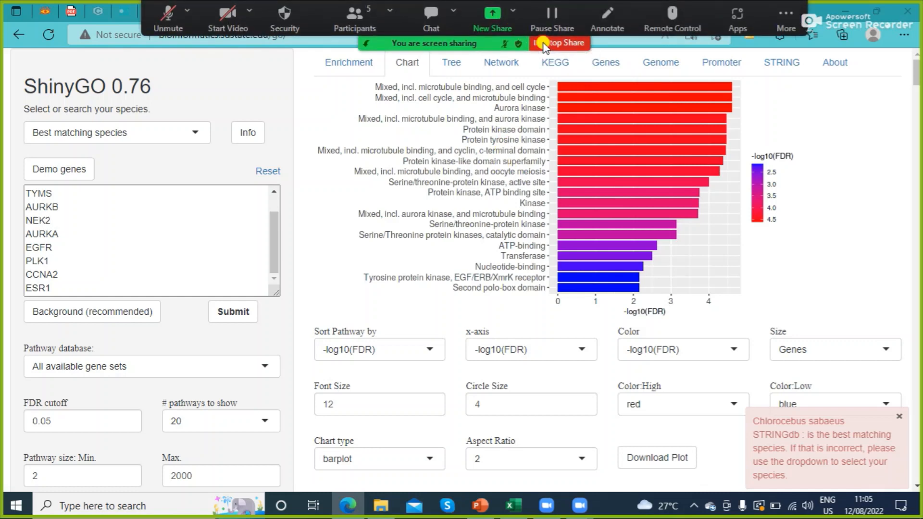
left_click(543, 43)
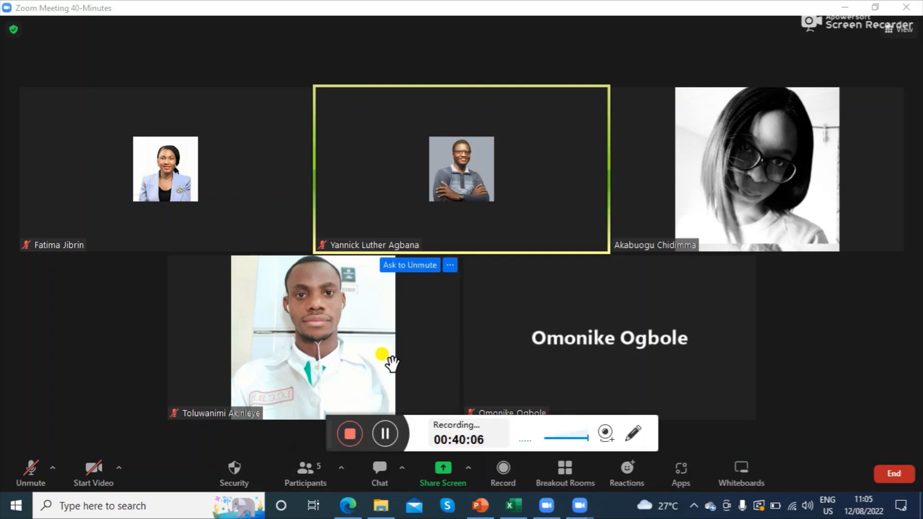
mouse_move(388, 416)
left_click(386, 434)
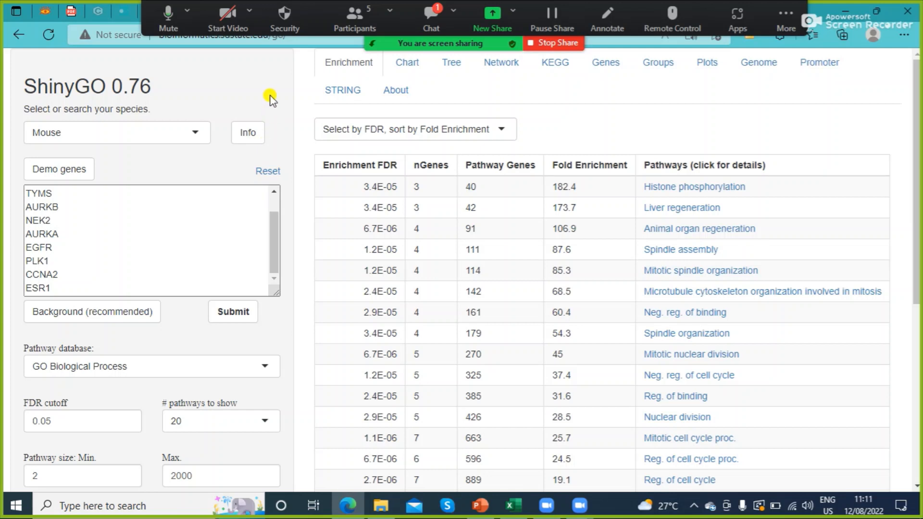
Change the species for the gene list to Human
left_click(195, 131)
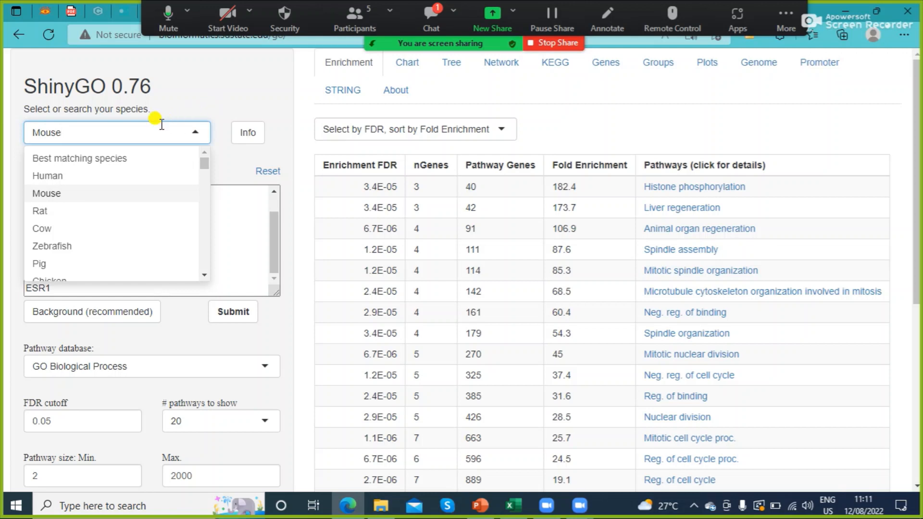
left_click(99, 185)
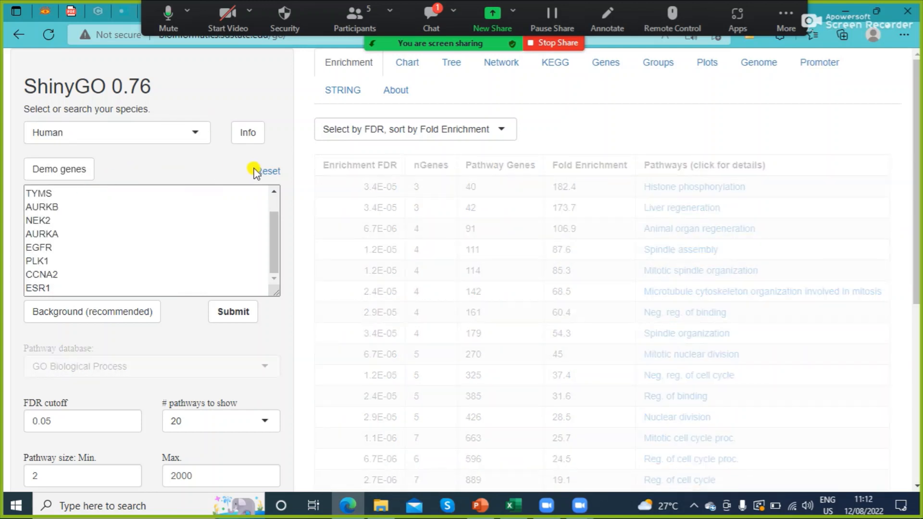
Submit the gene list to run the GO Biological Process enrichment for Human
left_click(234, 318)
left_click(241, 319)
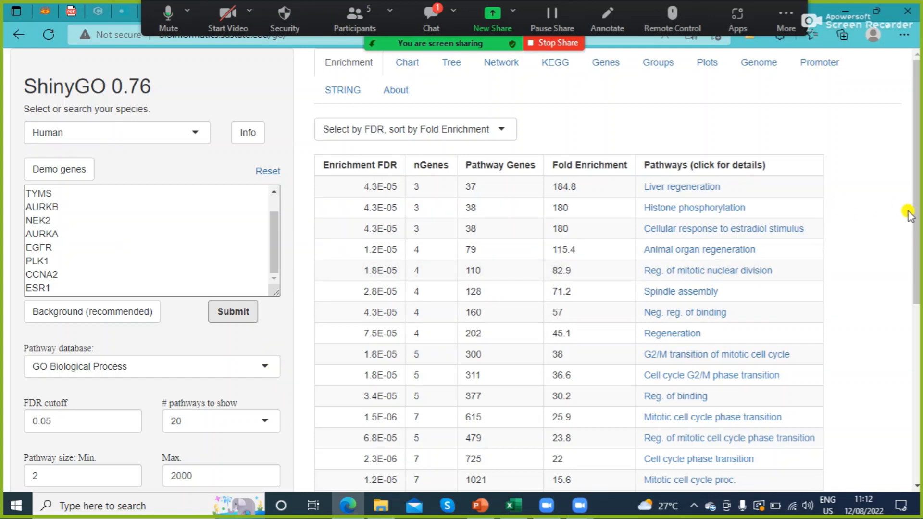
left_click_drag(909, 215, 880, 247)
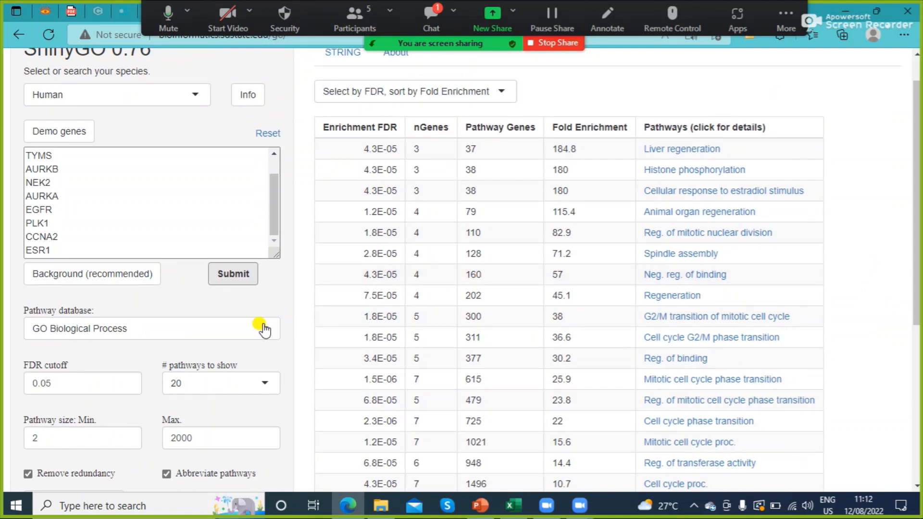
Look over the pathway database choices and read through the GO Biological Process results table and the notes below it
left_click(25, 333)
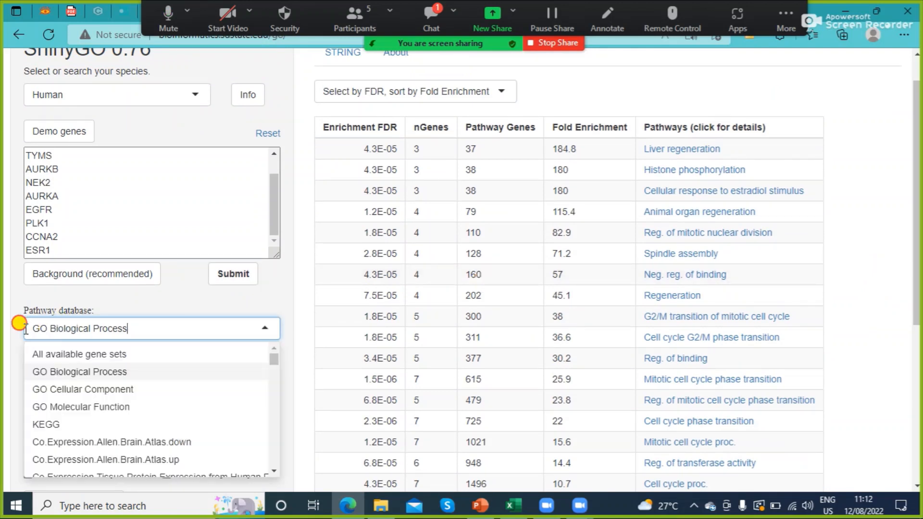
left_click(136, 325)
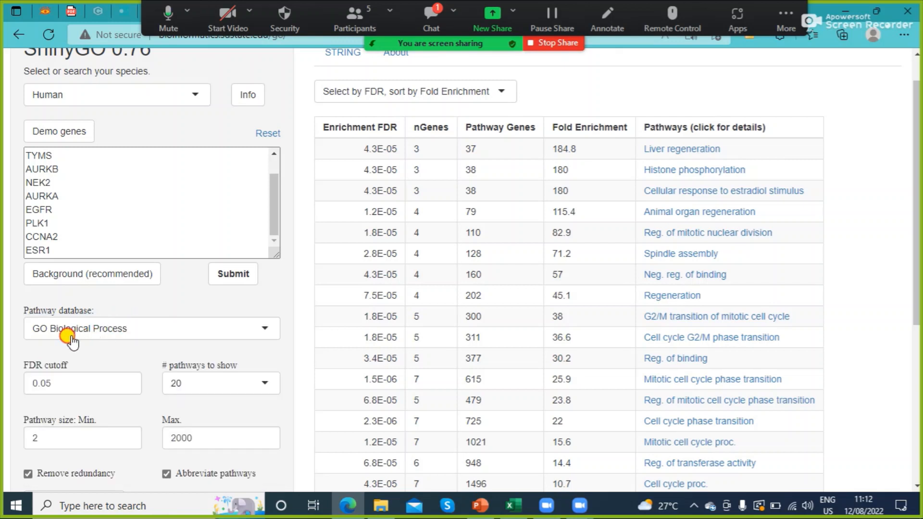
left_click(38, 329)
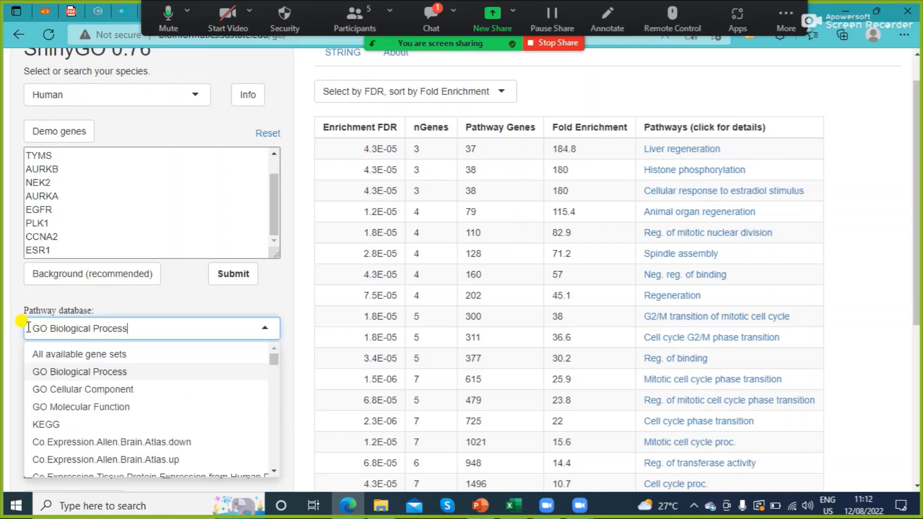
left_click(28, 327)
left_click(131, 330)
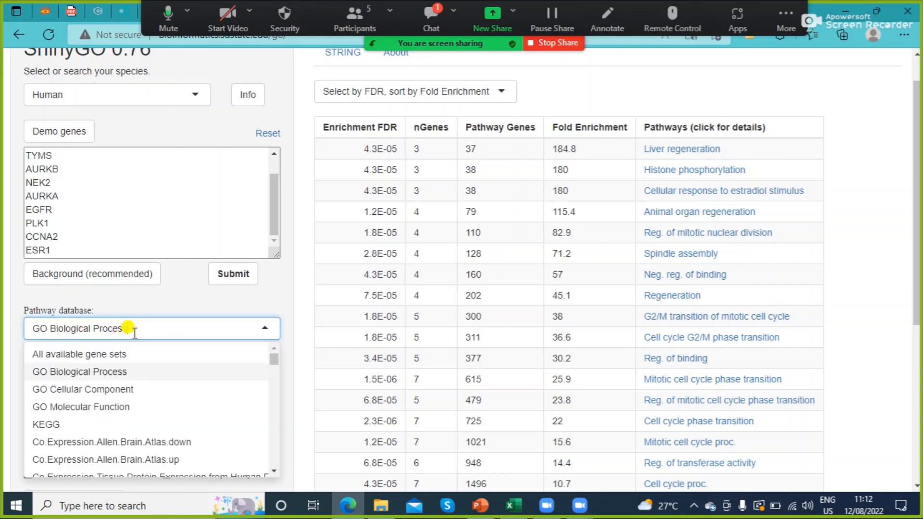
left_click(176, 307)
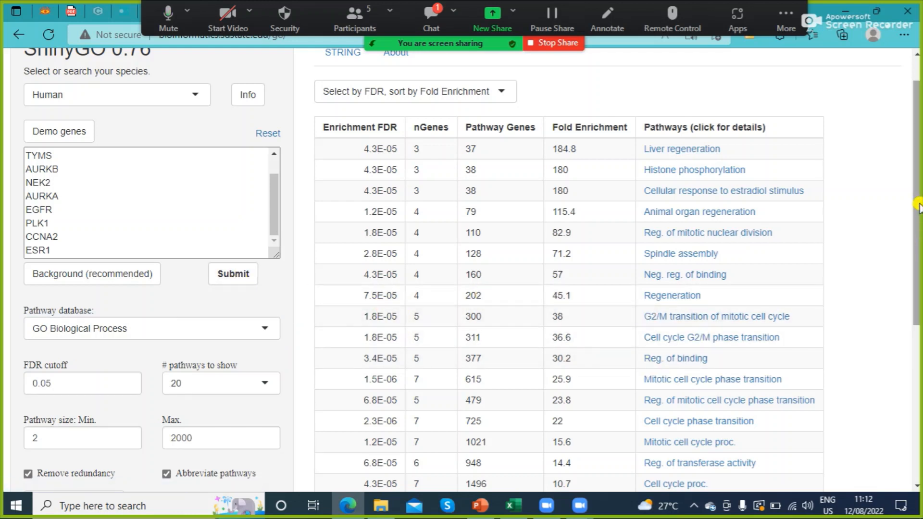
left_click_drag(913, 217, 913, 173)
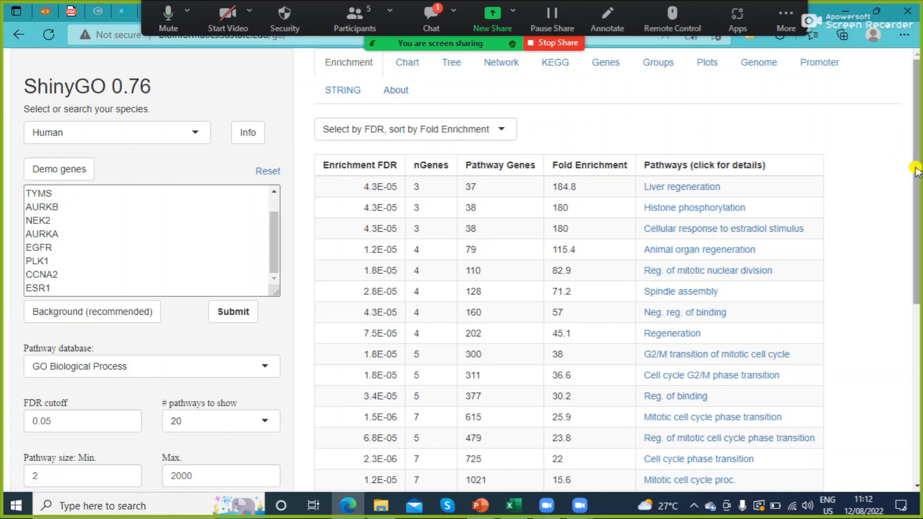
left_click_drag(915, 173, 914, 317)
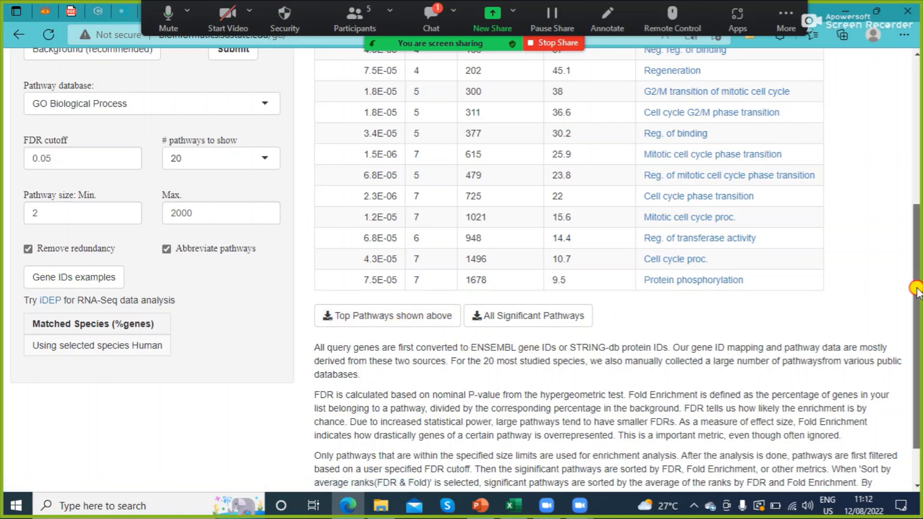
left_click_drag(917, 289, 917, 339)
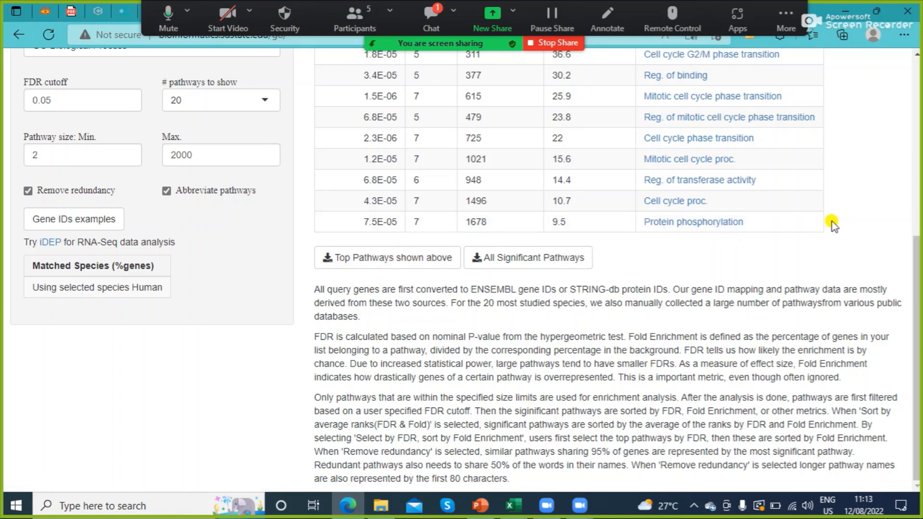
scroll(914, 277, "up", 5)
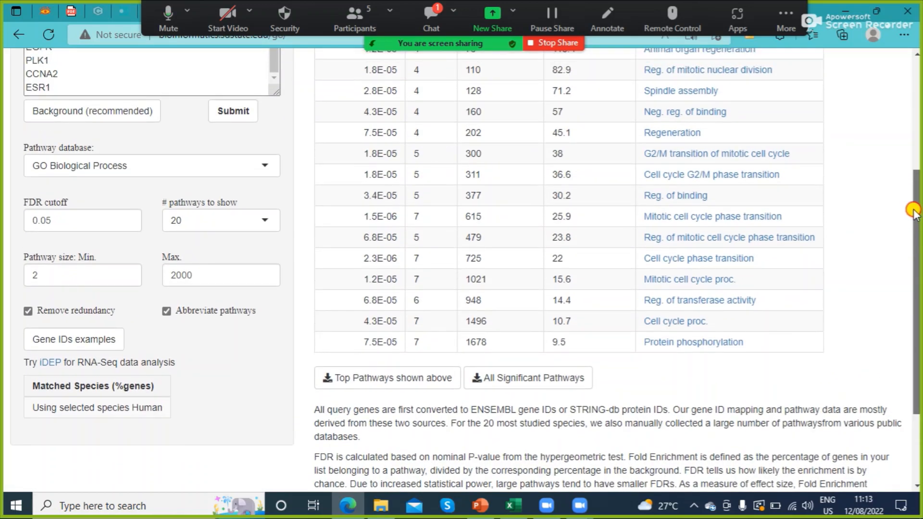
scroll(888, 280, "down", 5)
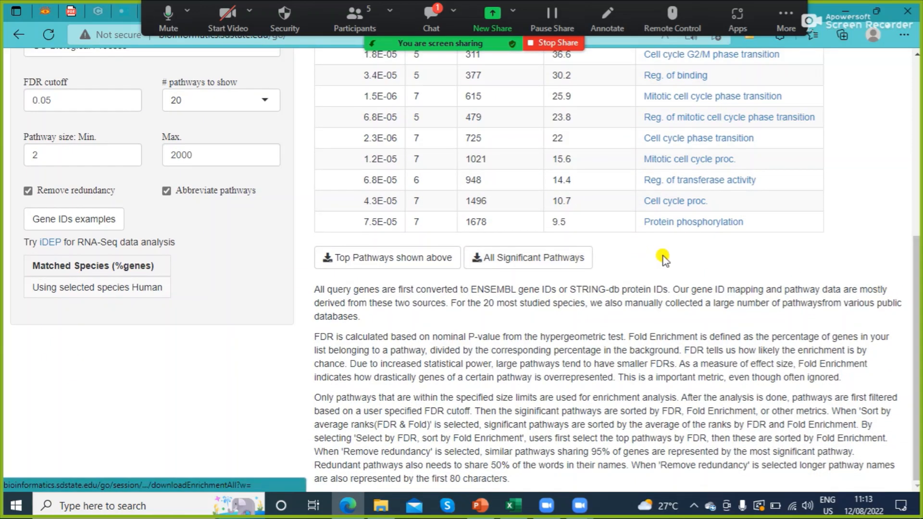
Download the top pathways shown and reveal the downloaded enrichment file in its folder
left_click(425, 261)
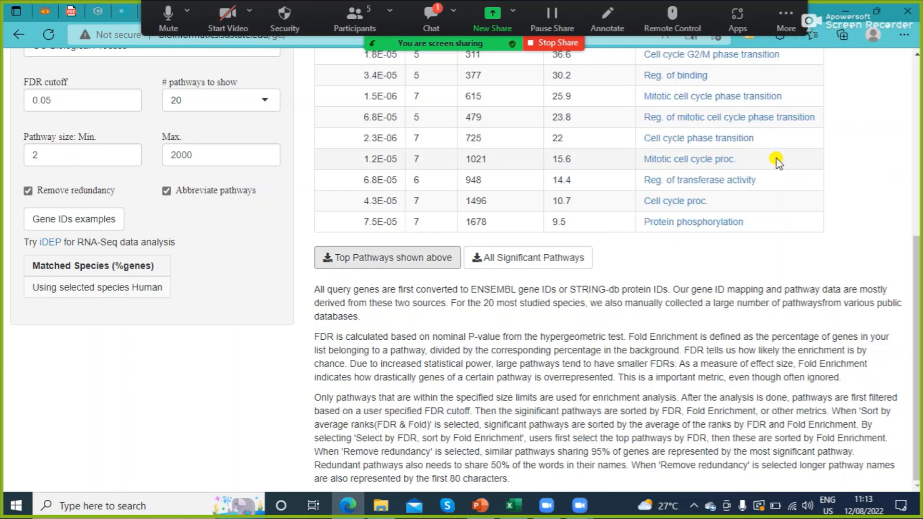
left_click_drag(916, 246, 916, 185)
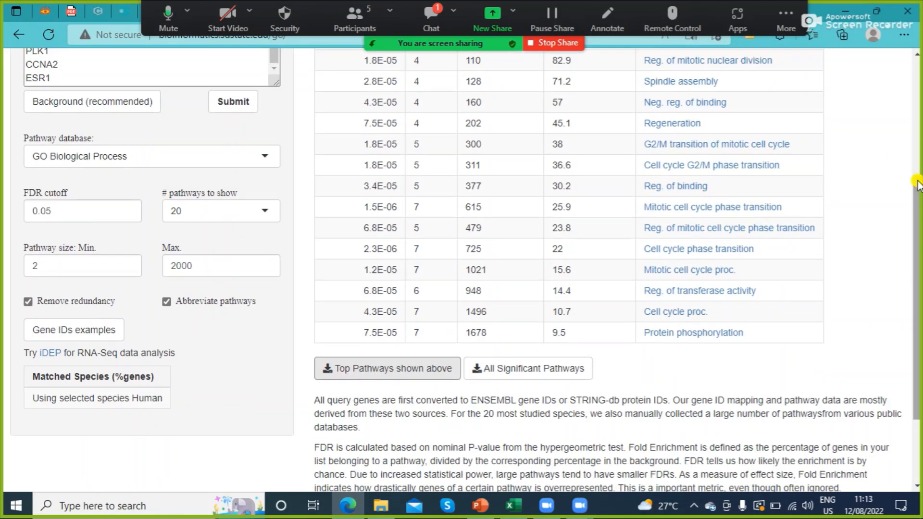
left_click(904, 34)
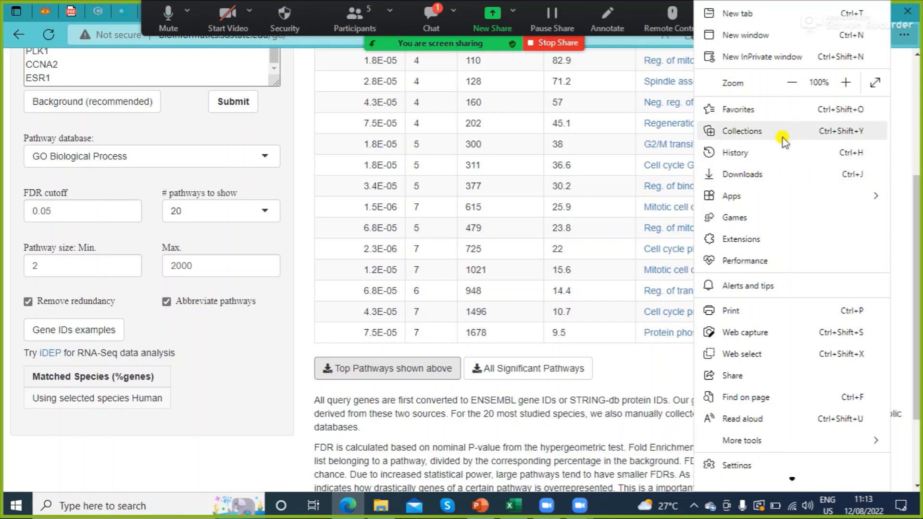
left_click(748, 174)
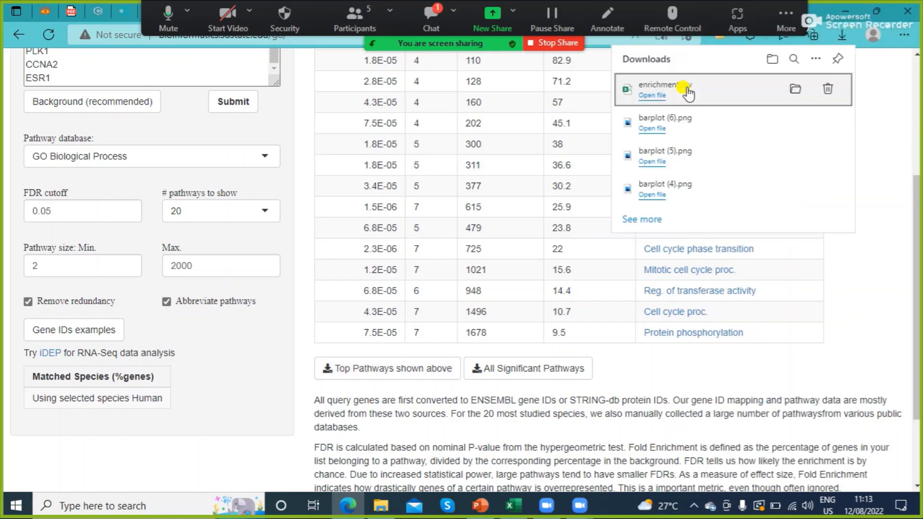
left_click(799, 92)
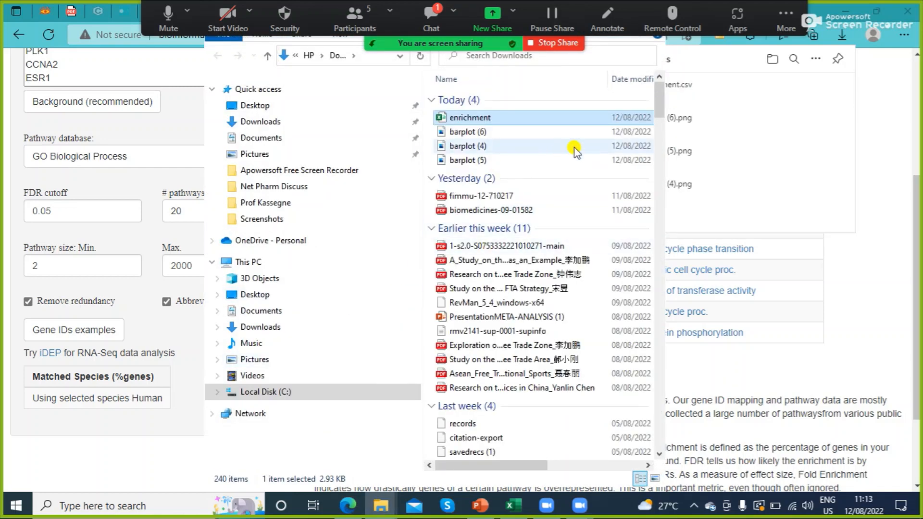
Transfer the enrichment file to the Net Pharm Discuss folder, rename it GO Biological Process, and return to the browser
left_click(319, 219)
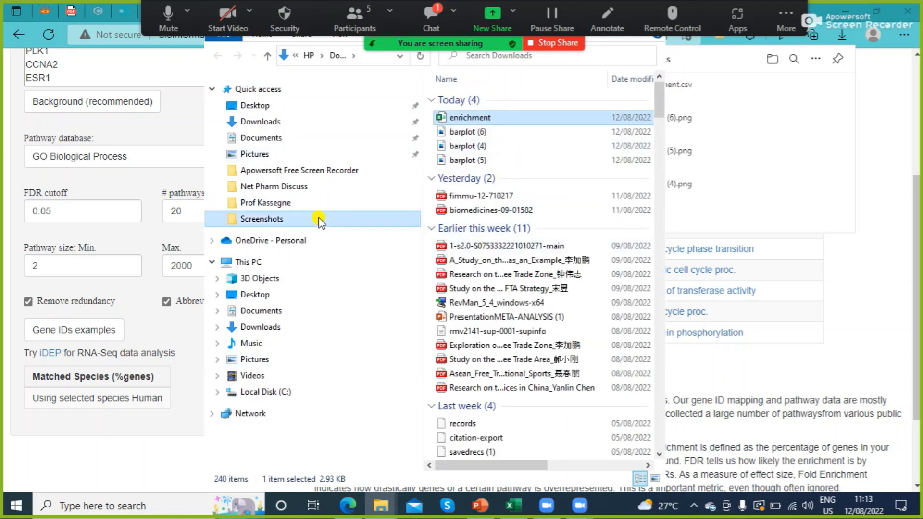
left_click(327, 188)
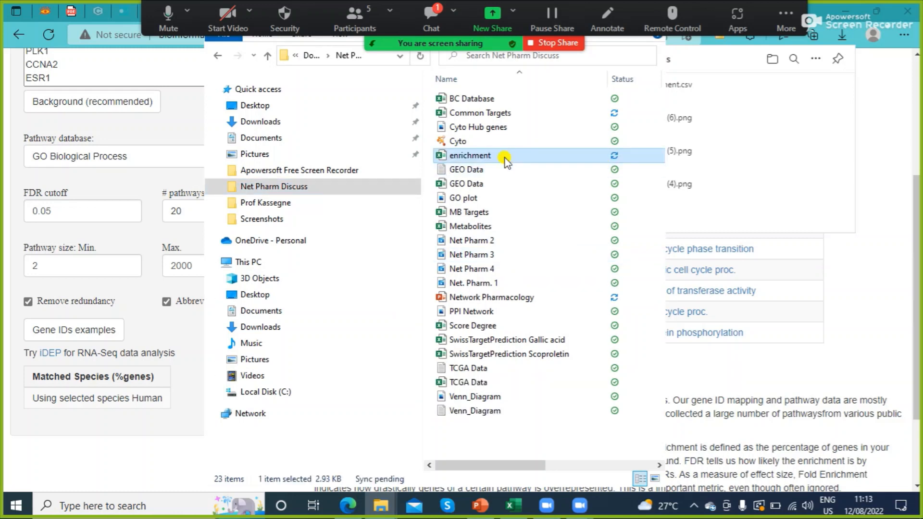
left_click(502, 155)
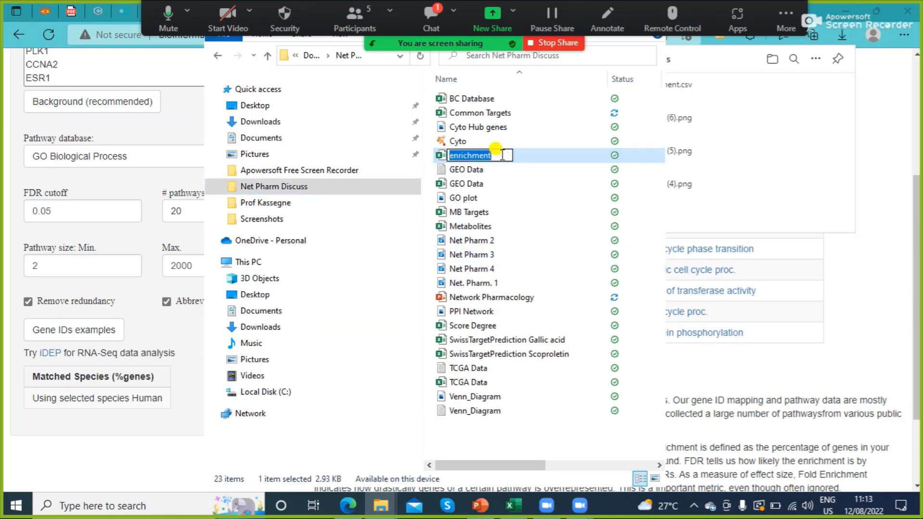
type("GO Bi")
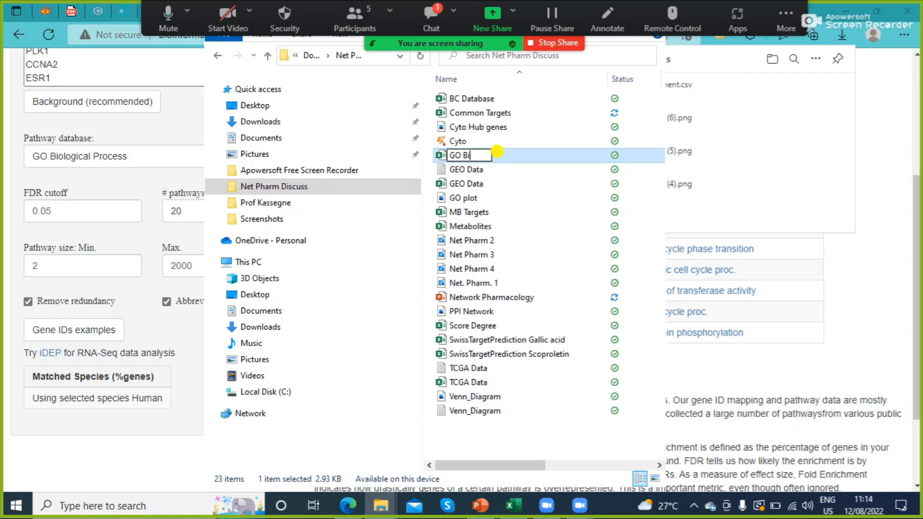
type("ological")
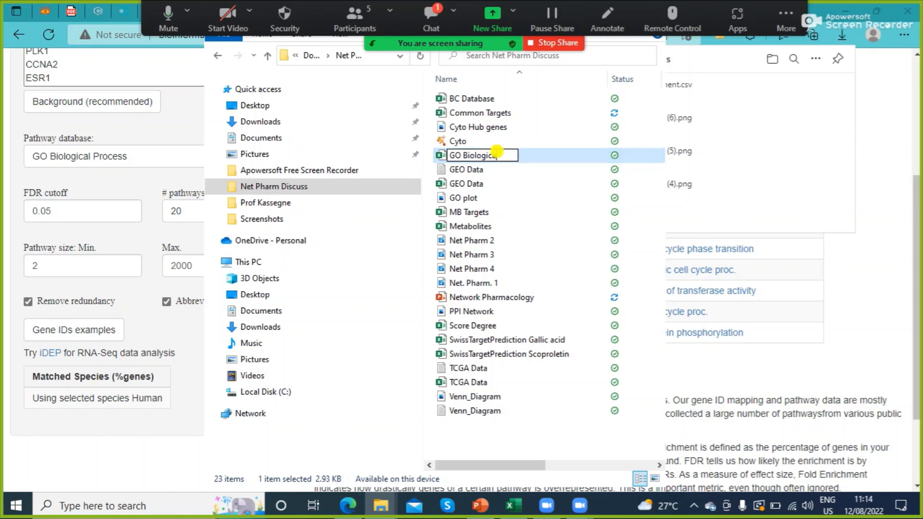
type(" Process")
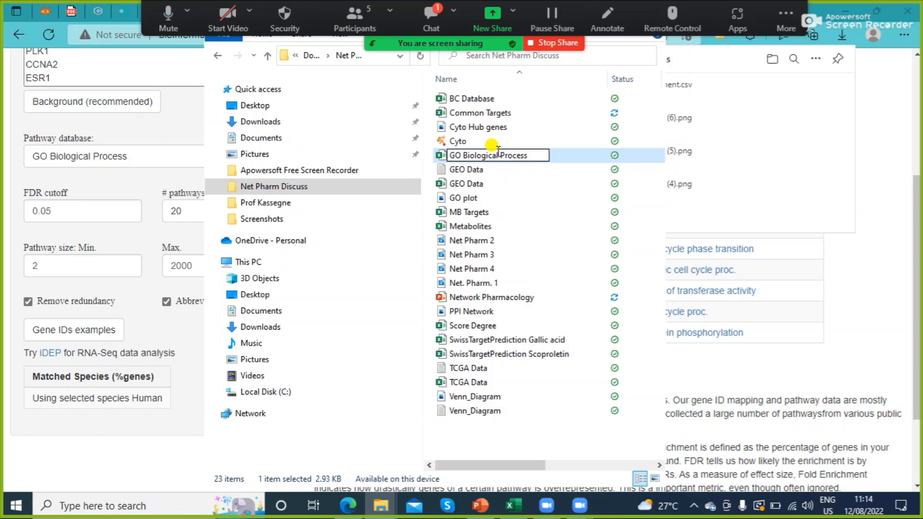
key("Return")
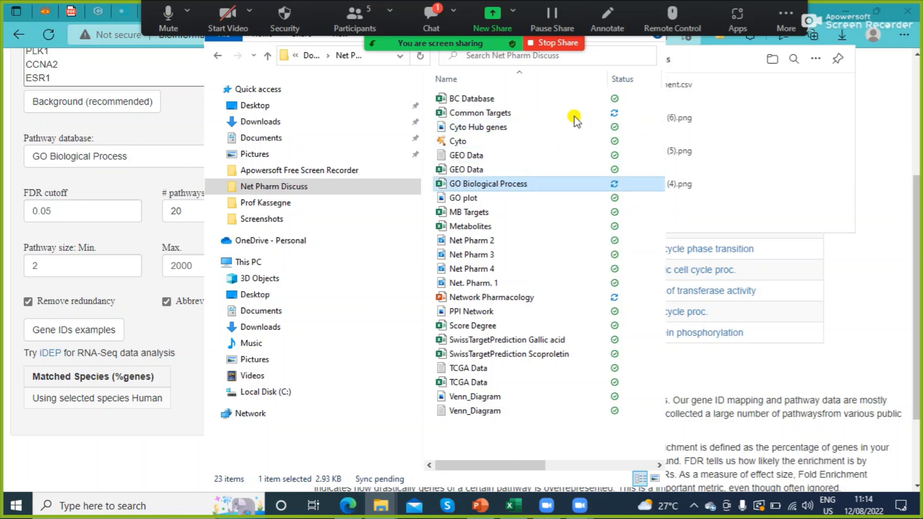
left_click(892, 136)
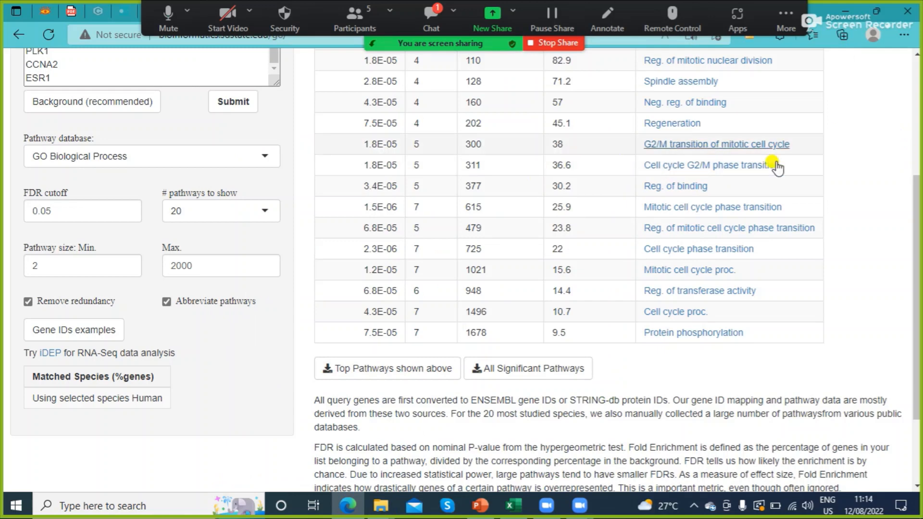
Show the enrichment chart and set both its pathway sorting and its x-axis to -log10(FDR)
left_click_drag(916, 234, 893, 57)
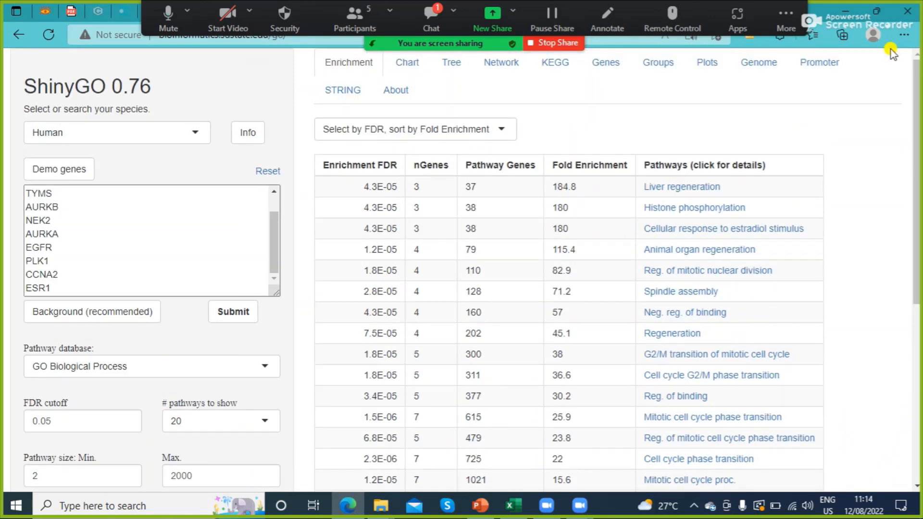
left_click(414, 69)
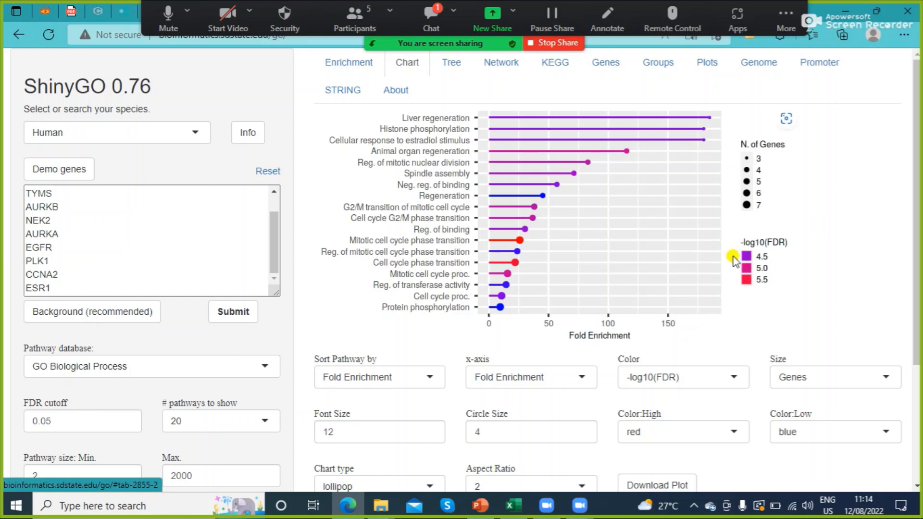
left_click(428, 380)
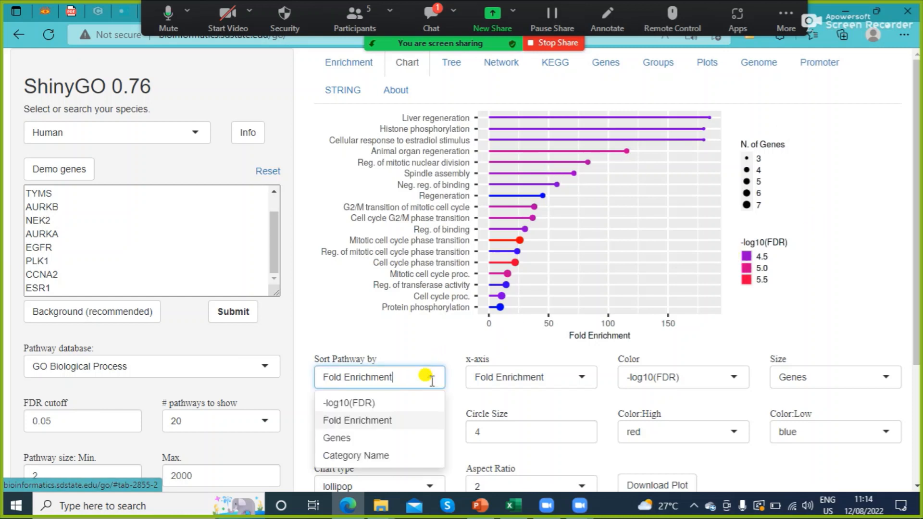
left_click(392, 404)
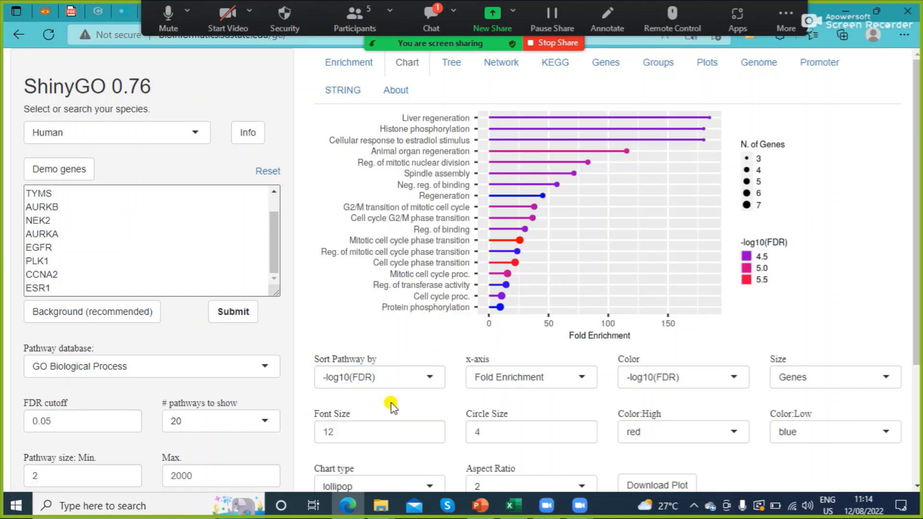
left_click(553, 378)
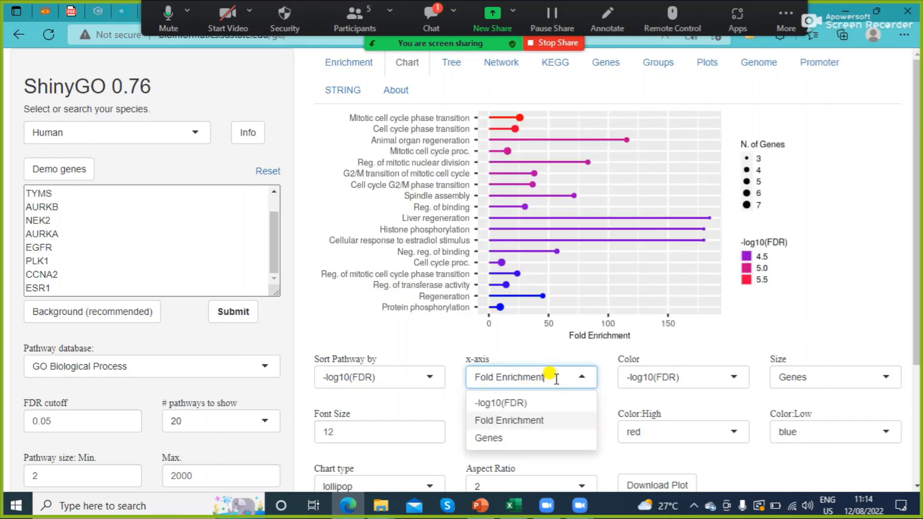
left_click(551, 403)
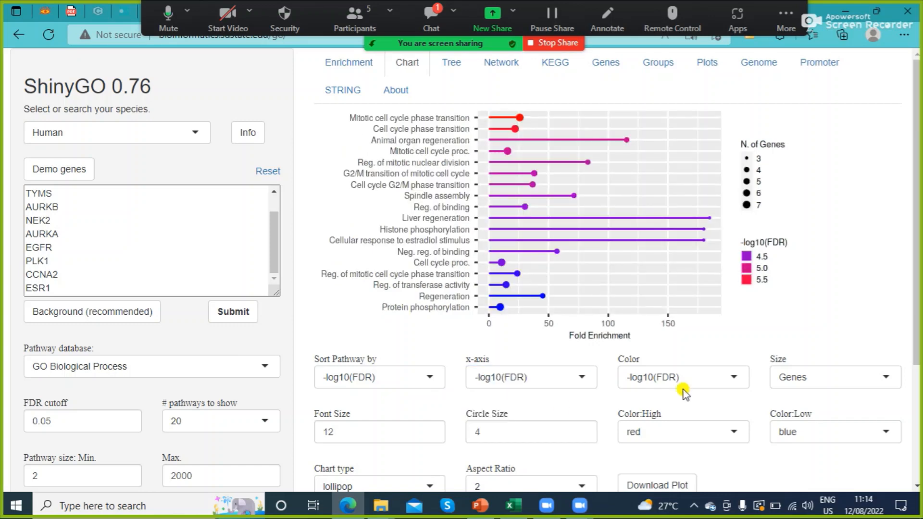
Change the enrichment chart type to barplot and look over the redrawn chart
scroll(915, 283, "down", 2)
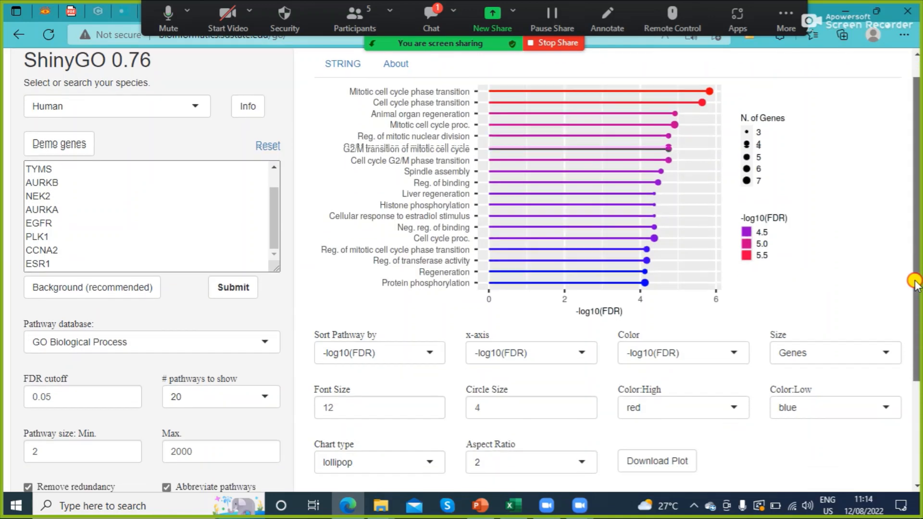
left_click_drag(915, 282, 913, 320)
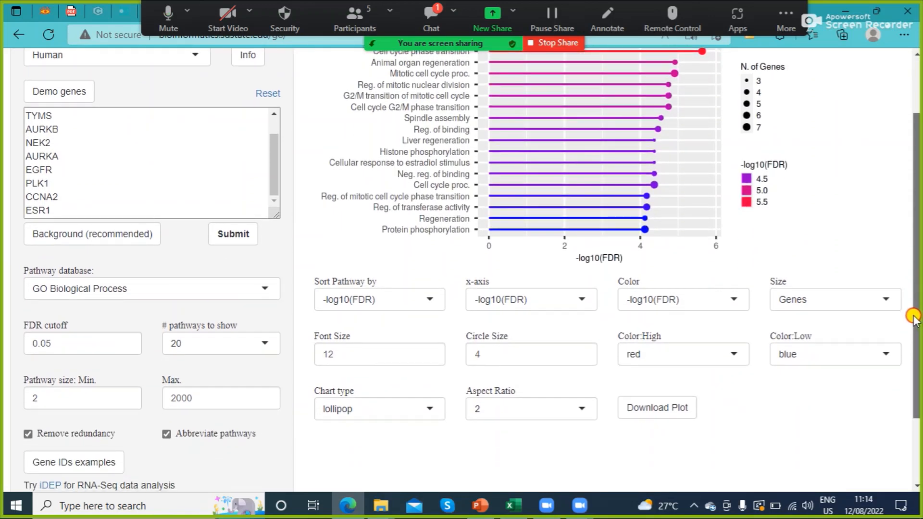
left_click_drag(913, 317, 909, 339)
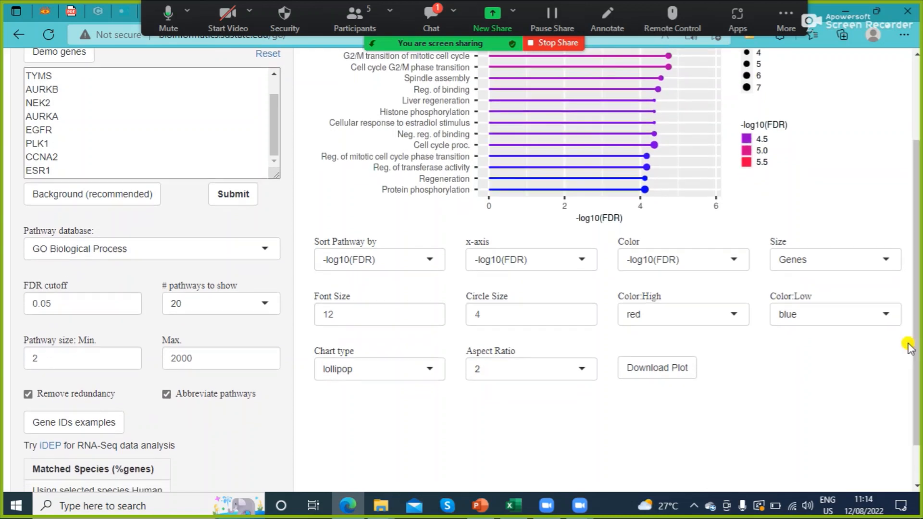
left_click(421, 373)
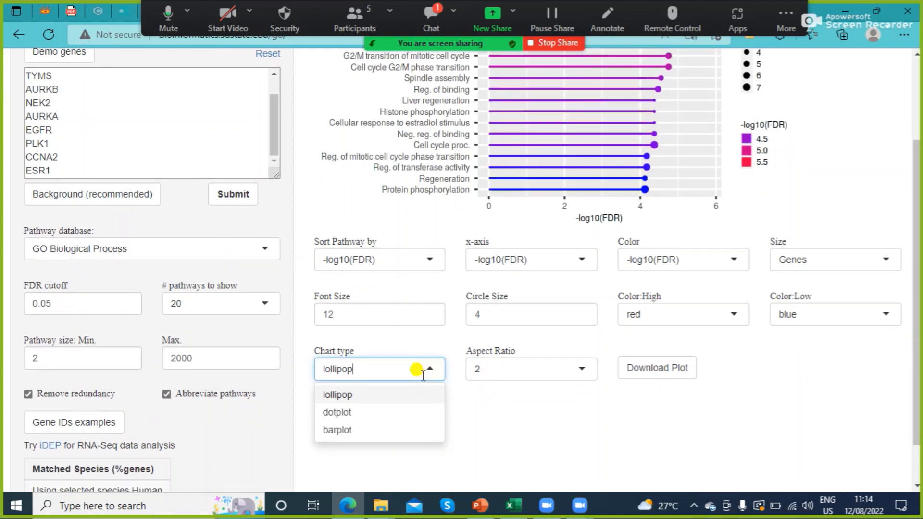
left_click(367, 430)
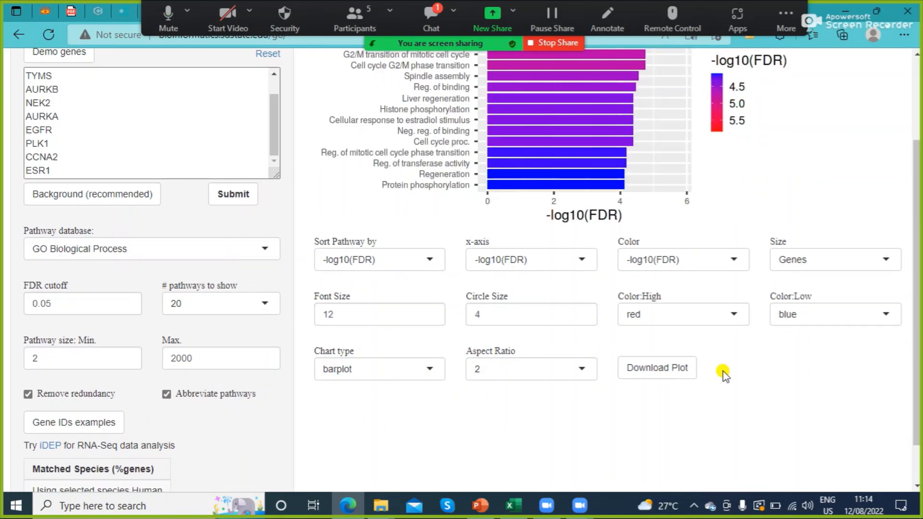
left_click_drag(916, 247, 916, 166)
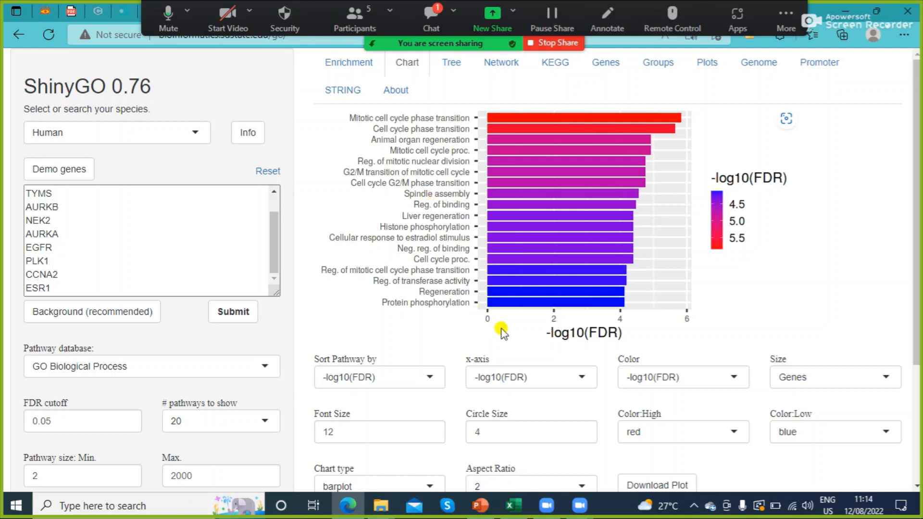
Set the enrichment chart type to dotplot and view the whole chart
left_click_drag(915, 221, 915, 272)
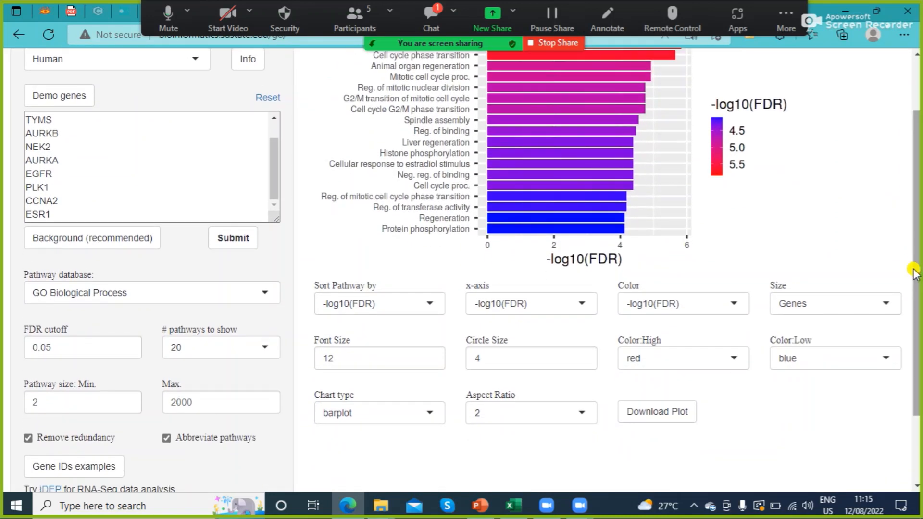
left_click(370, 410)
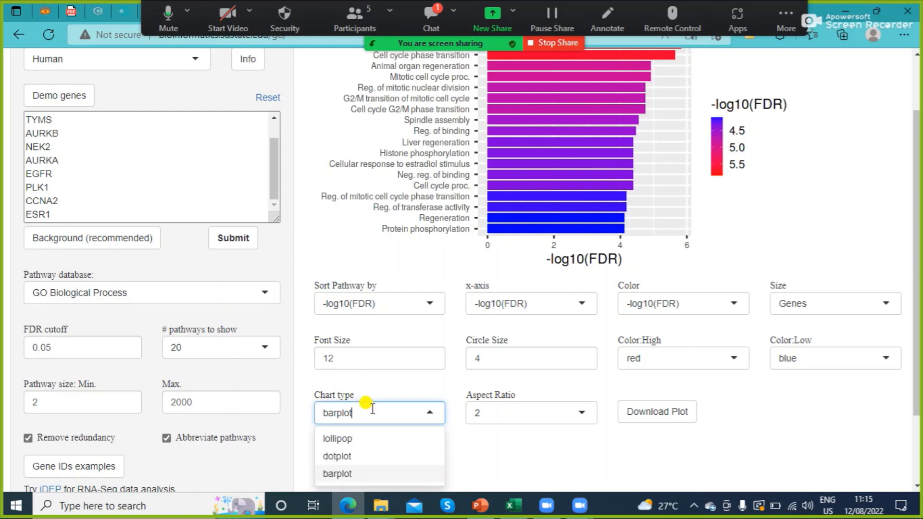
left_click(336, 455)
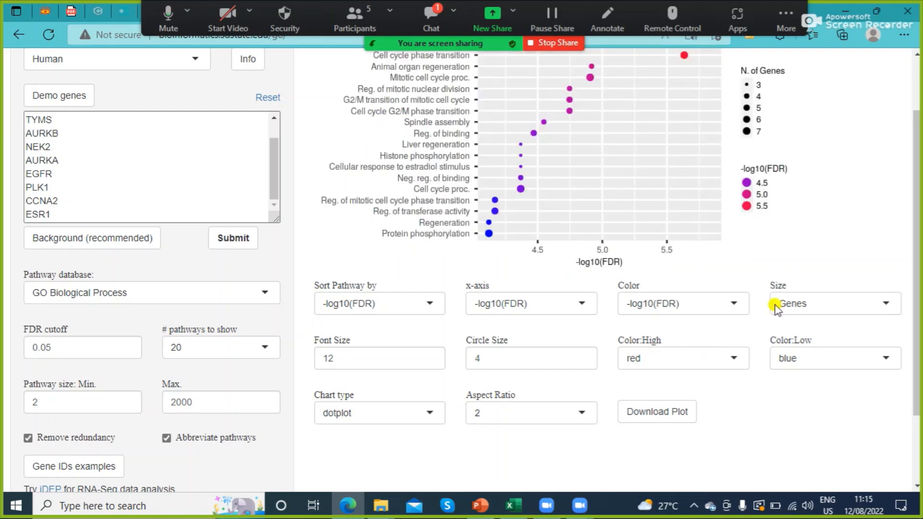
left_click_drag(916, 233, 915, 181)
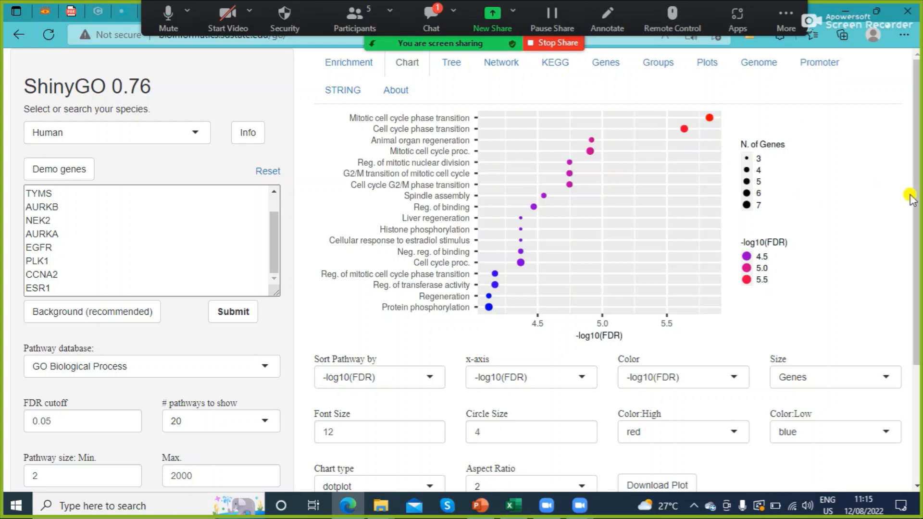
Download the GO Biological Process dotplot as a PNG and reveal the downloaded image in its folder
left_click_drag(918, 204, 919, 286)
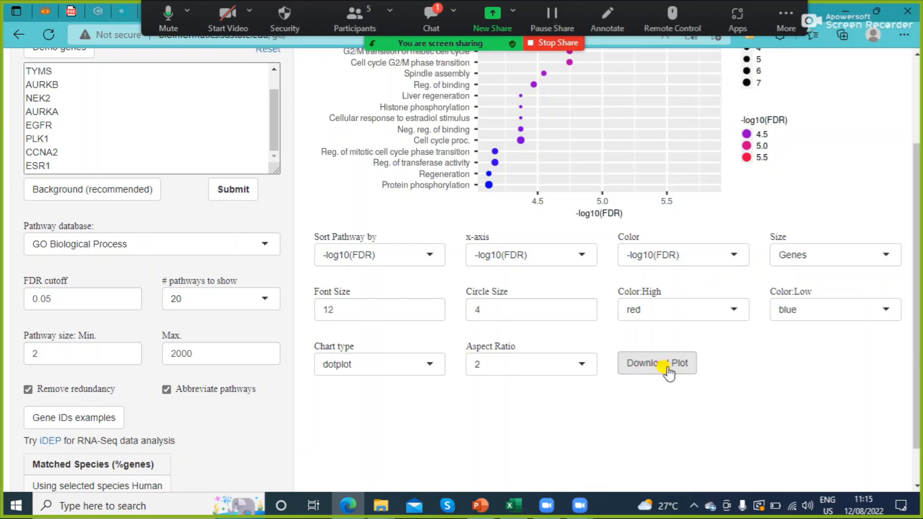
left_click(668, 368)
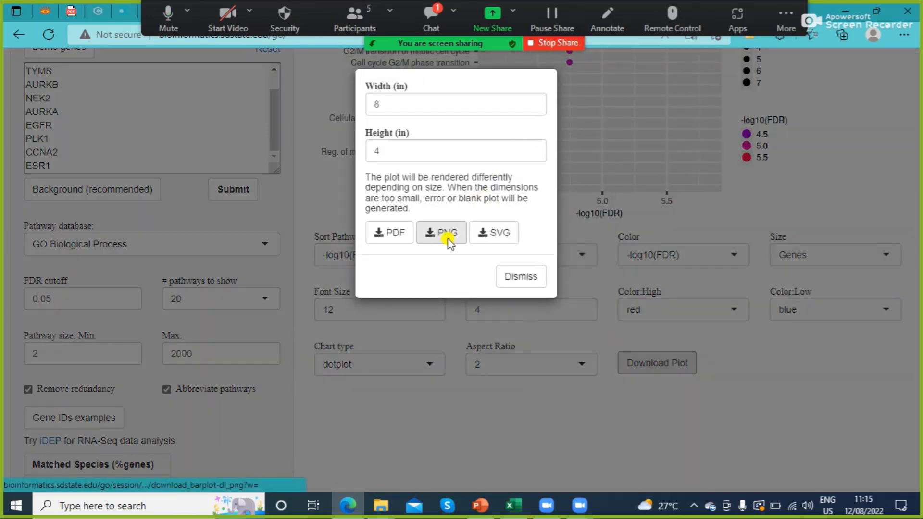
left_click(431, 235)
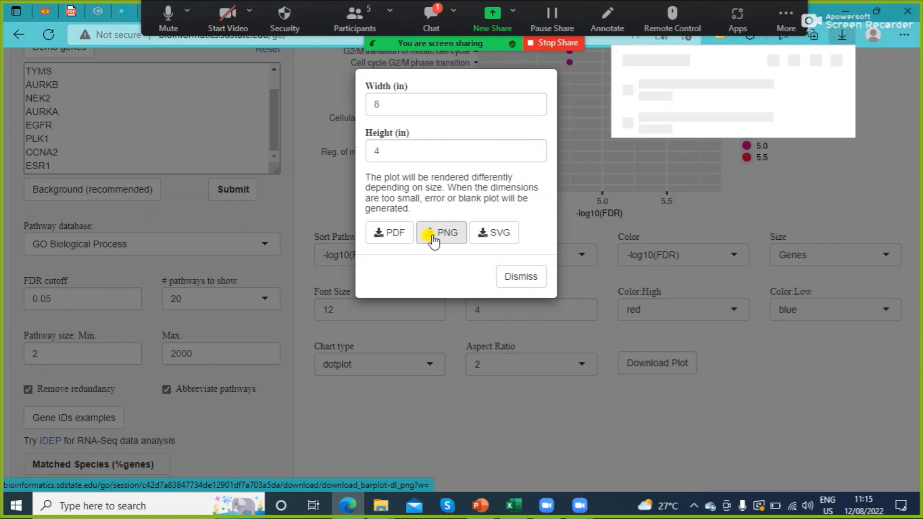
left_click(795, 91)
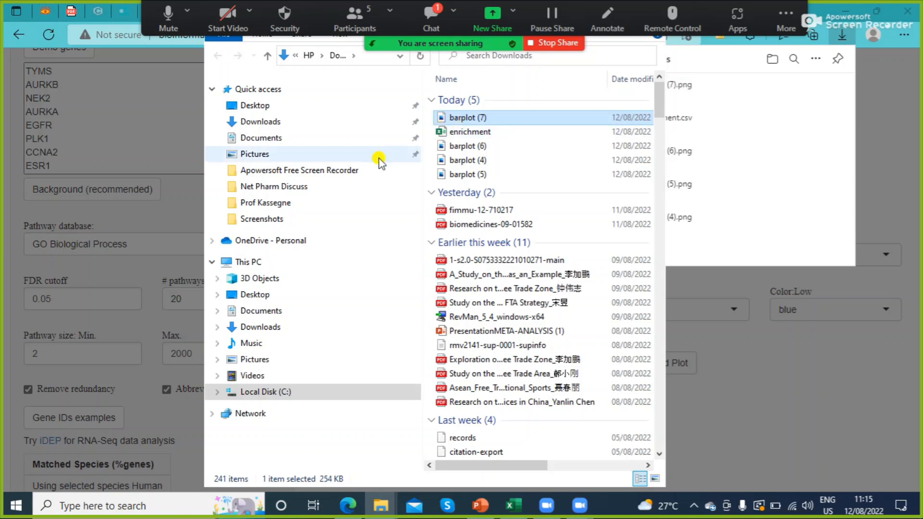
Transfer the downloaded plot image to the Net Pharm Discuss folder and rename it GO Biological Process
left_click(326, 186)
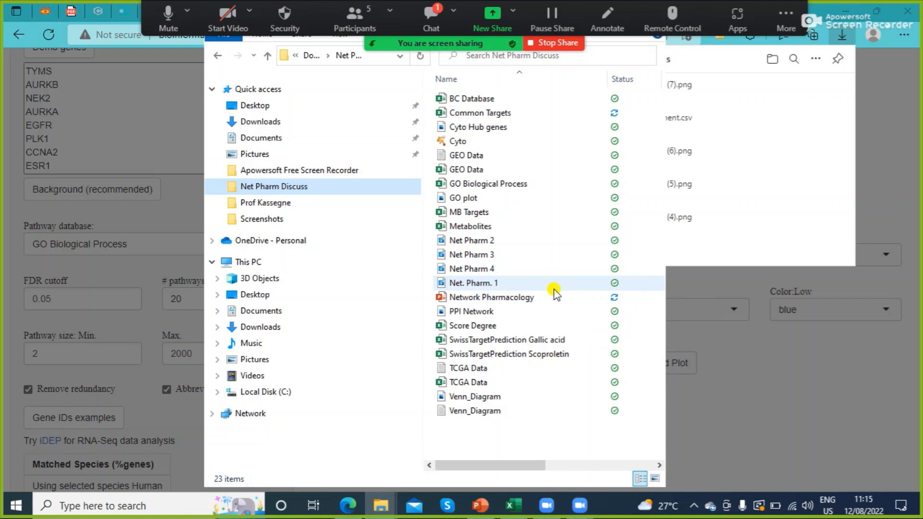
left_click(555, 288)
key("ctrl+v")
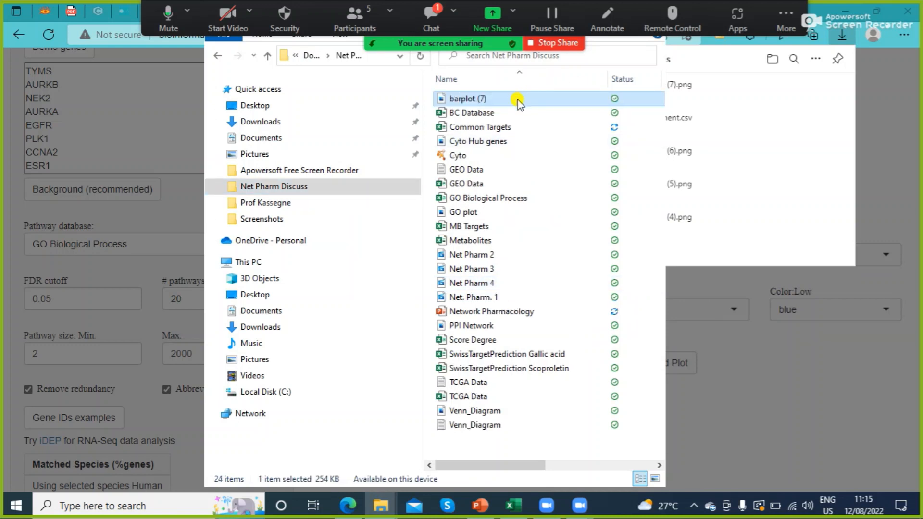
key("F2")
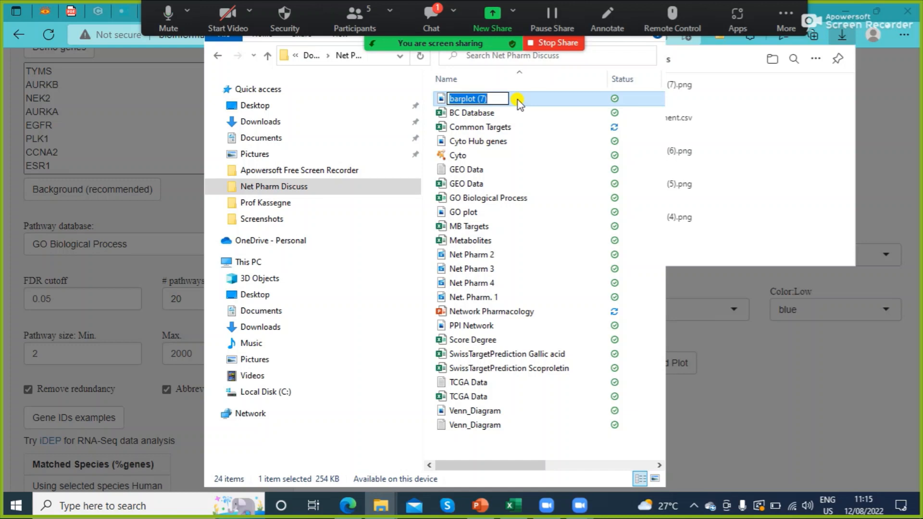
type("GO")
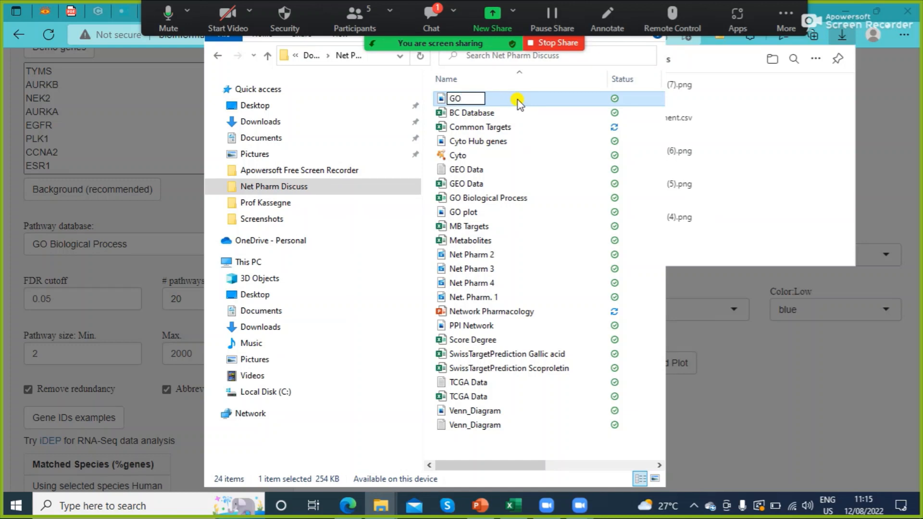
type(" Biological Proce")
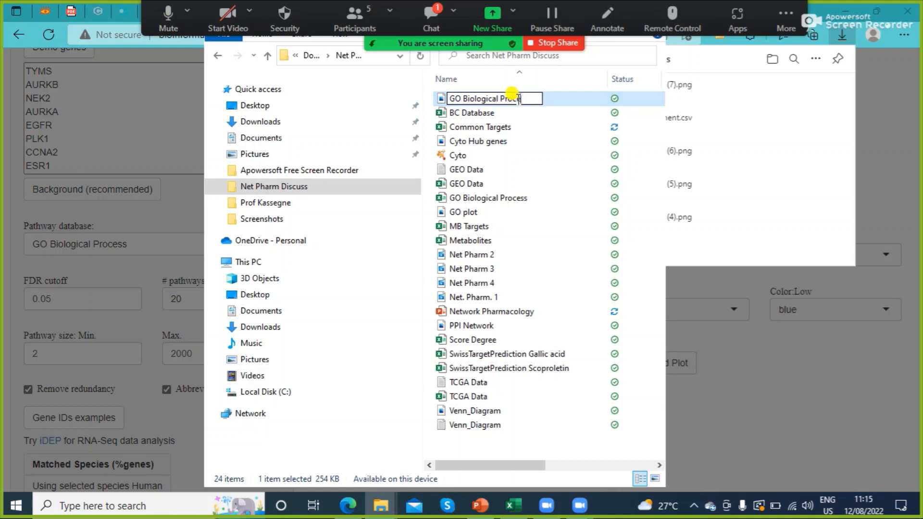
type("ss")
key("Return")
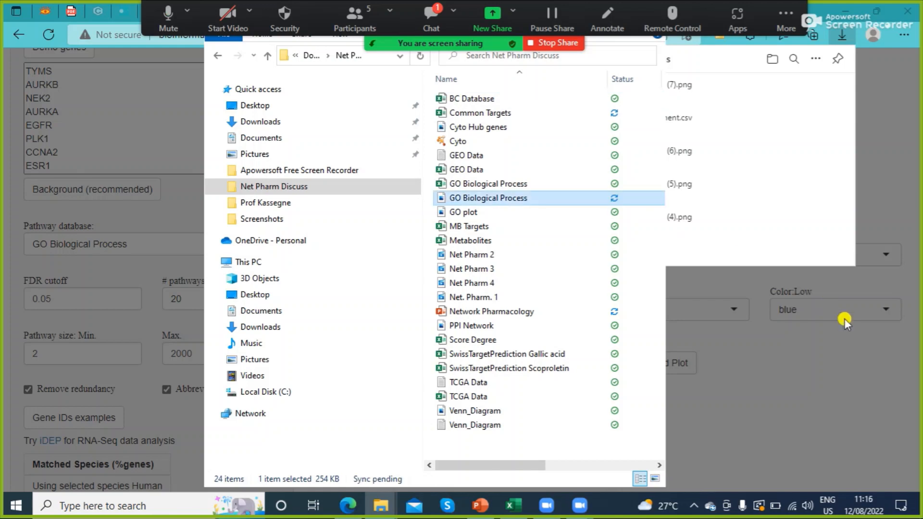
Return to the browser, dismiss the plot download dialog, and switch the pathway database to GO Cellular Component
left_click(843, 318)
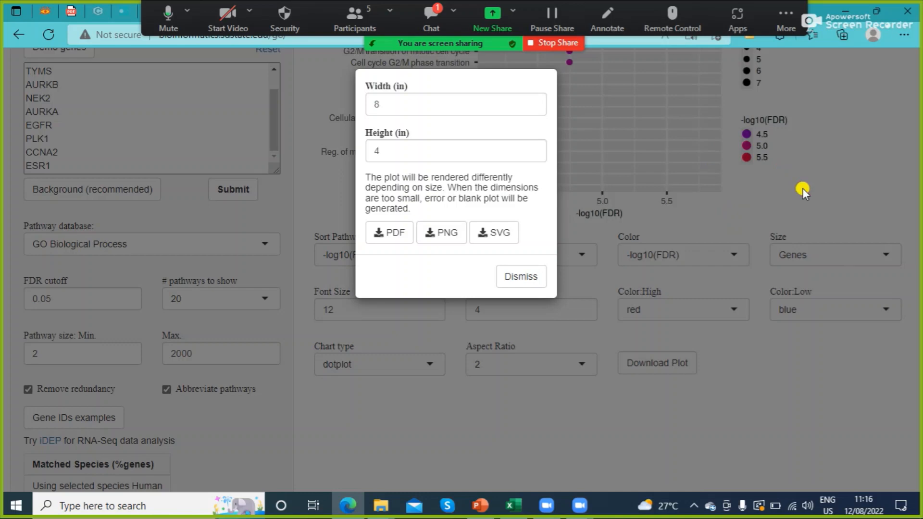
left_click(526, 277)
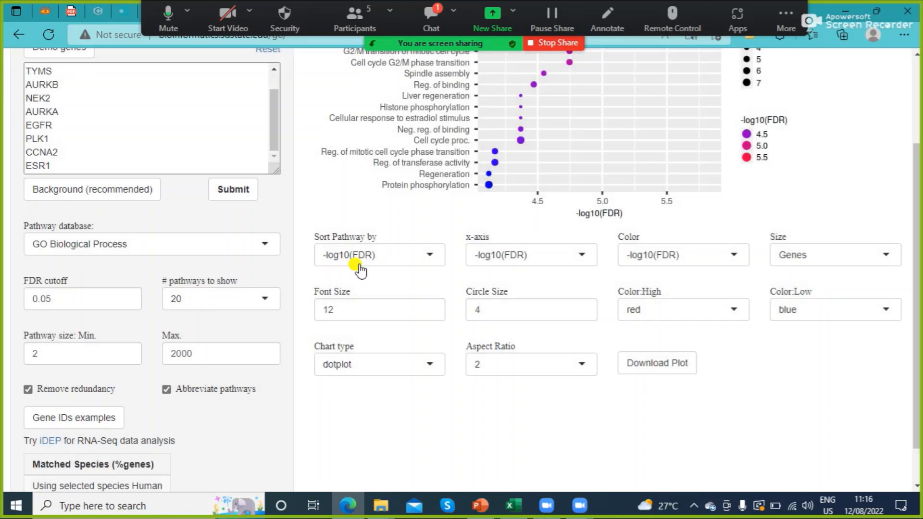
left_click(263, 245)
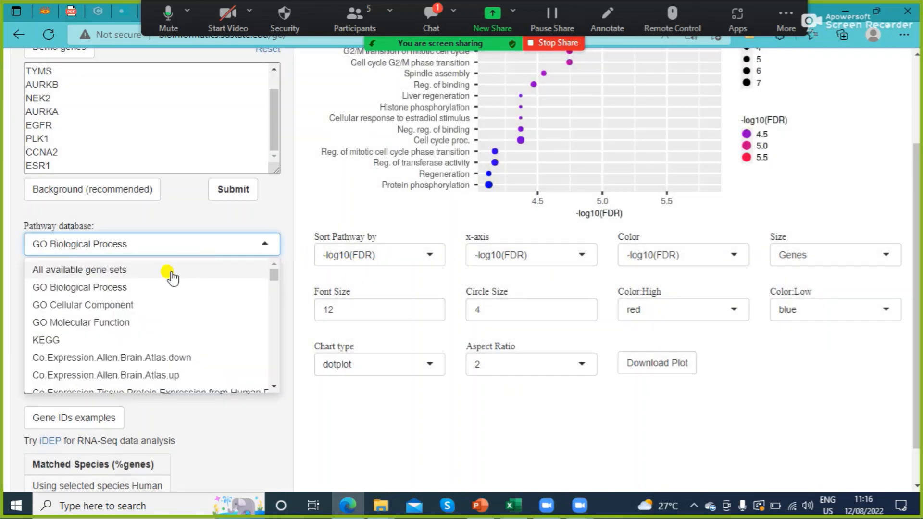
left_click(124, 305)
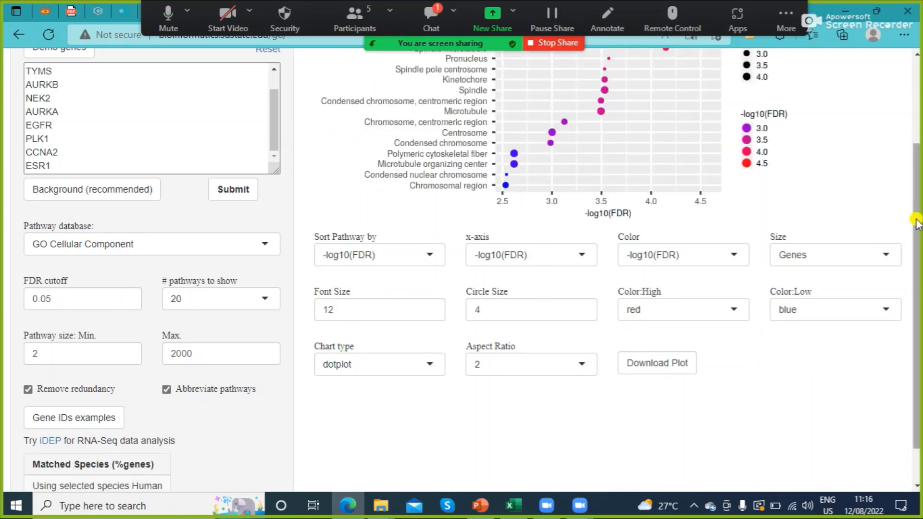
left_click_drag(916, 222, 913, 120)
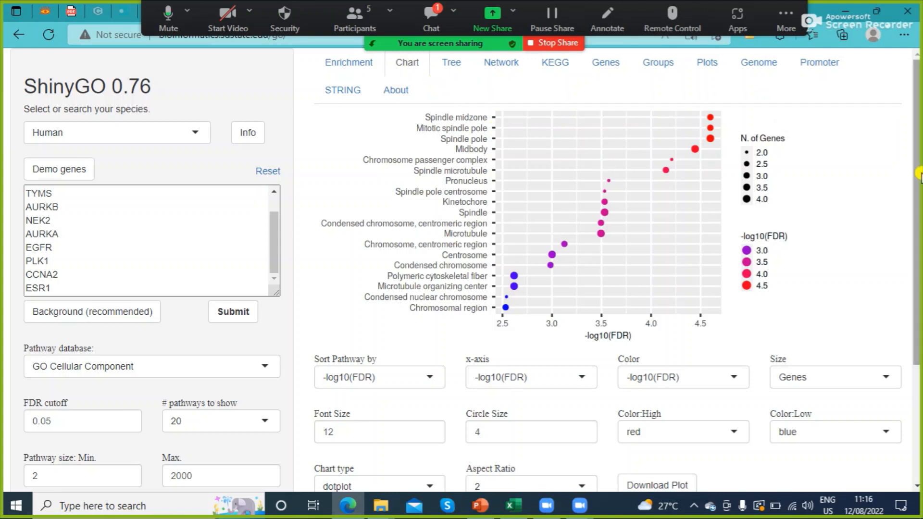
Download the GO Cellular Component dotplot as a PNG and reveal the downloaded image in its folder
left_click_drag(916, 199, 902, 311)
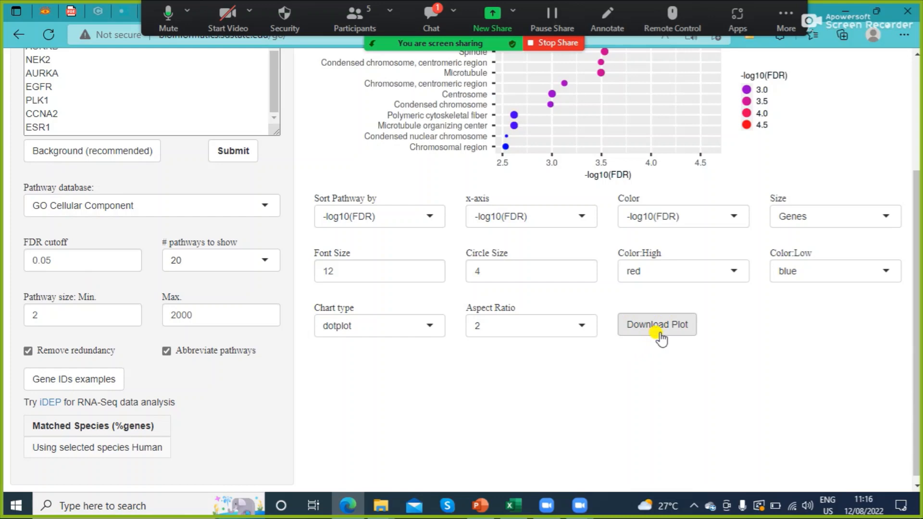
left_click(674, 331)
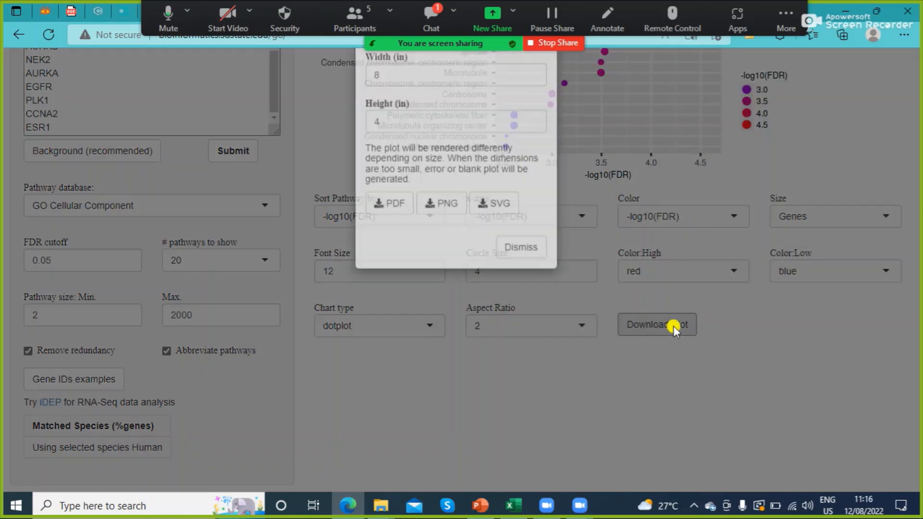
left_click(443, 241)
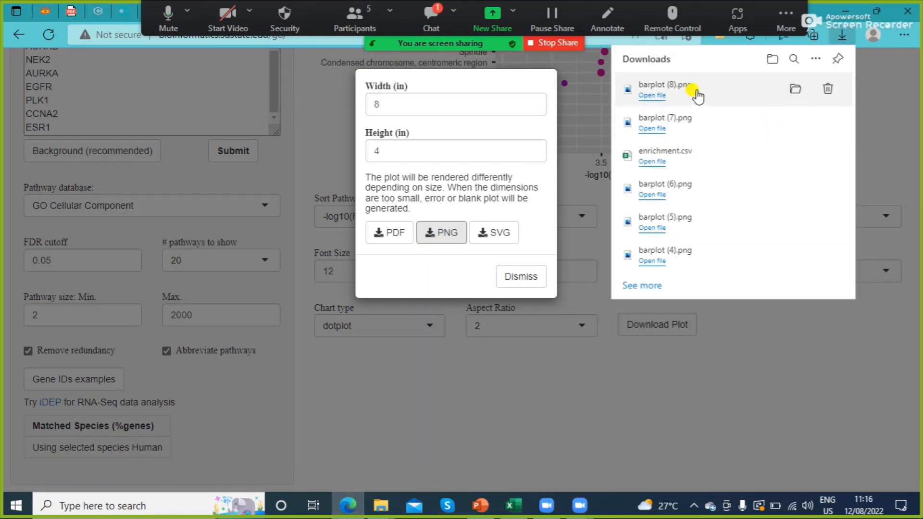
left_click(802, 91)
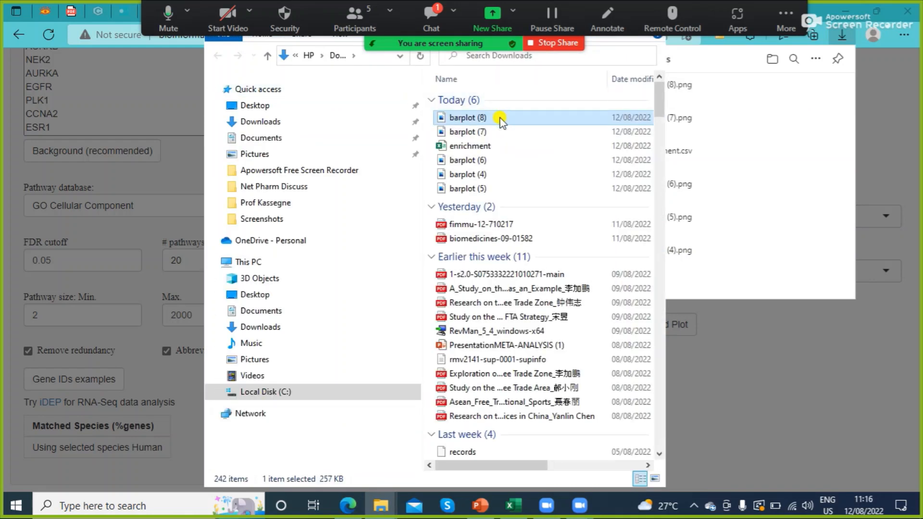
Paste the downloaded barplot (8) image into the Net Pharm Discuss folder and rename it GO Cellular component
left_click(269, 187)
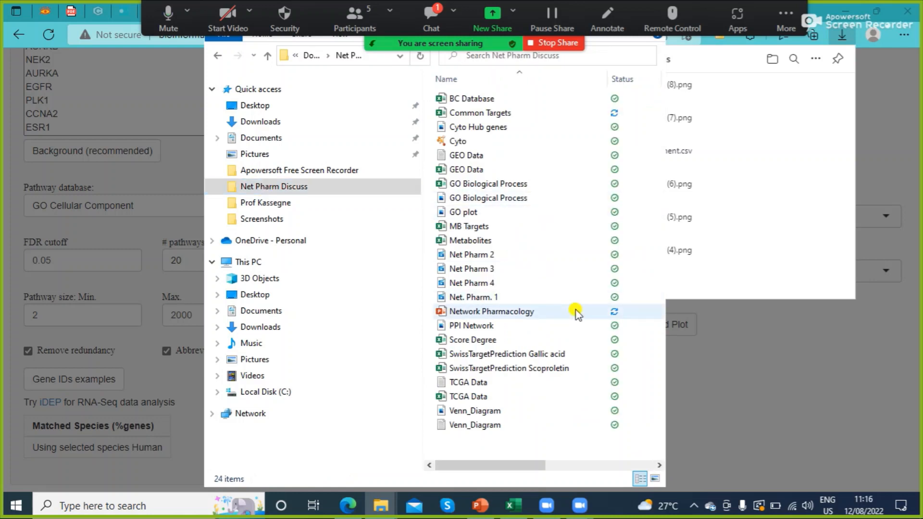
key("ctrl+v")
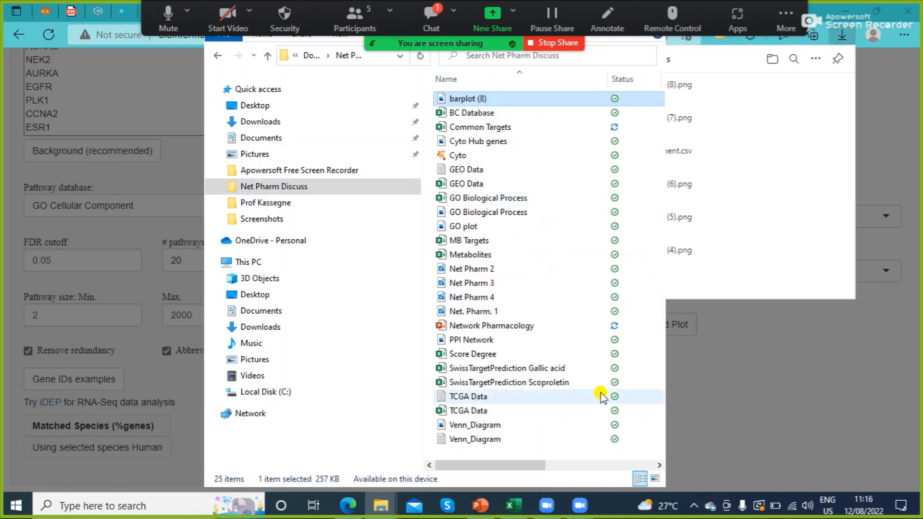
left_click(498, 101)
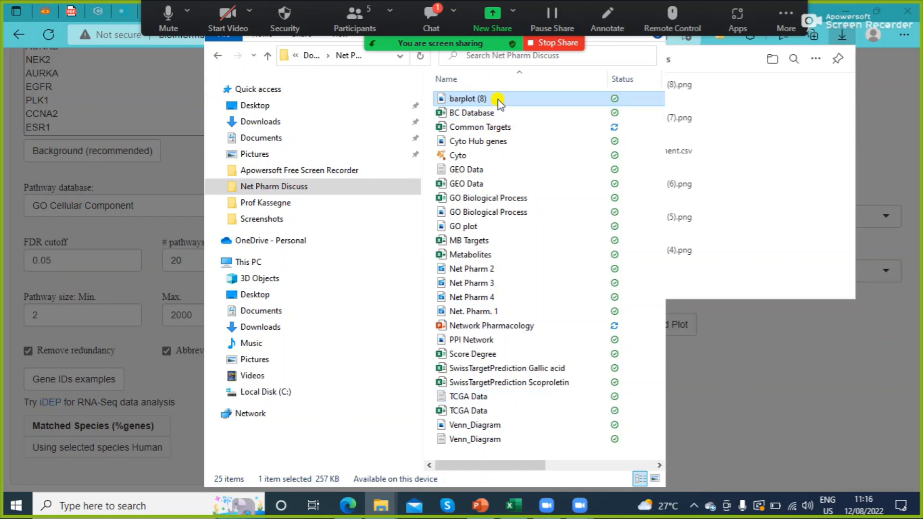
type("GO Ce")
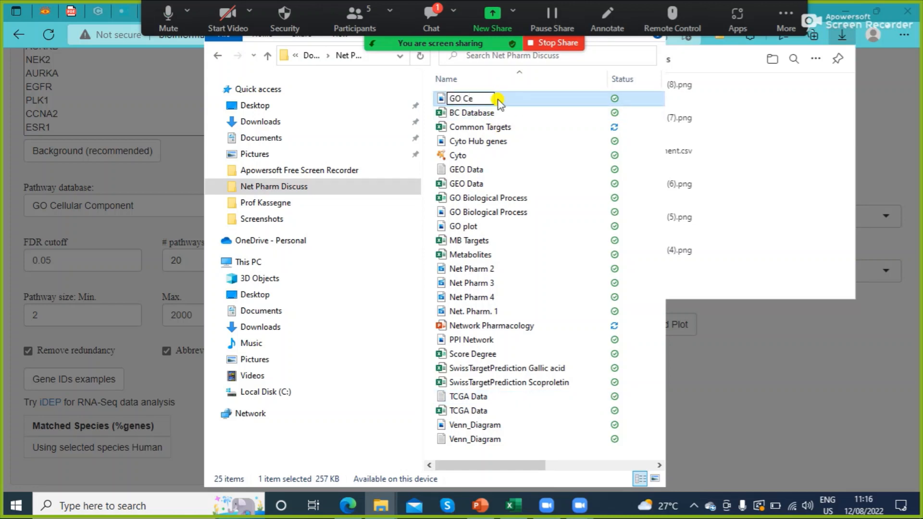
type("ll")
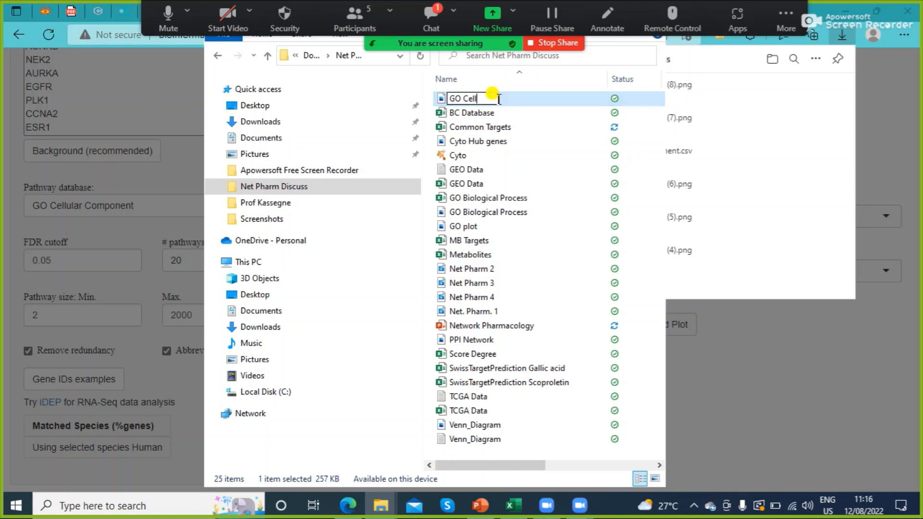
type("ular Com")
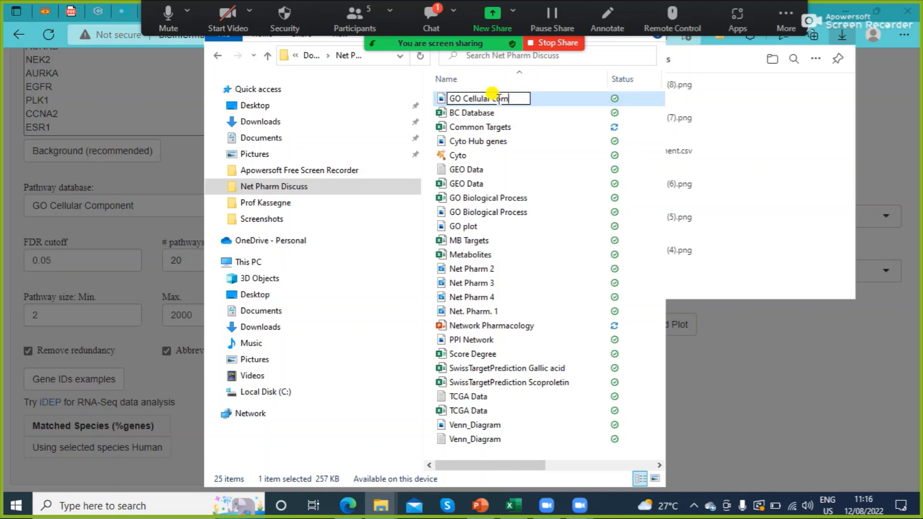
type("ponent")
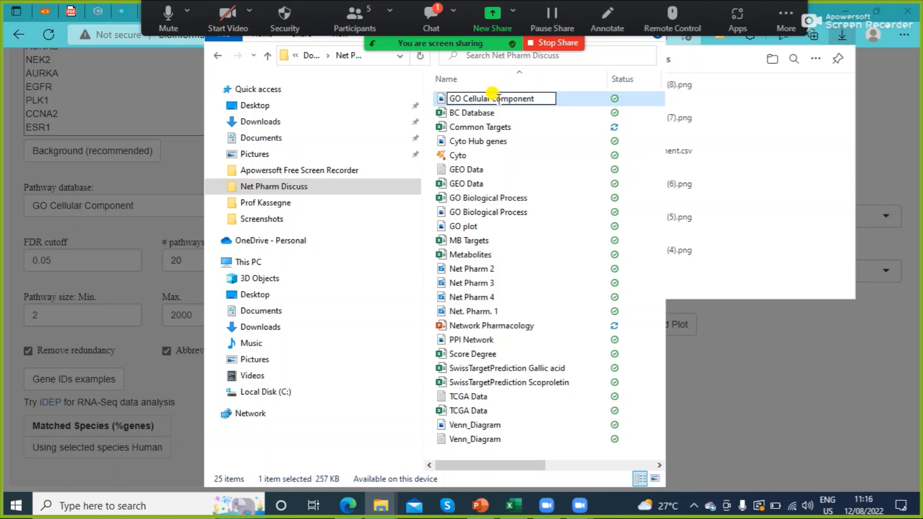
key("Return")
Back in the browser, download the GO Cellular Component top pathways enrichment table and reveal the CSV in its folder
key("alt+Tab")
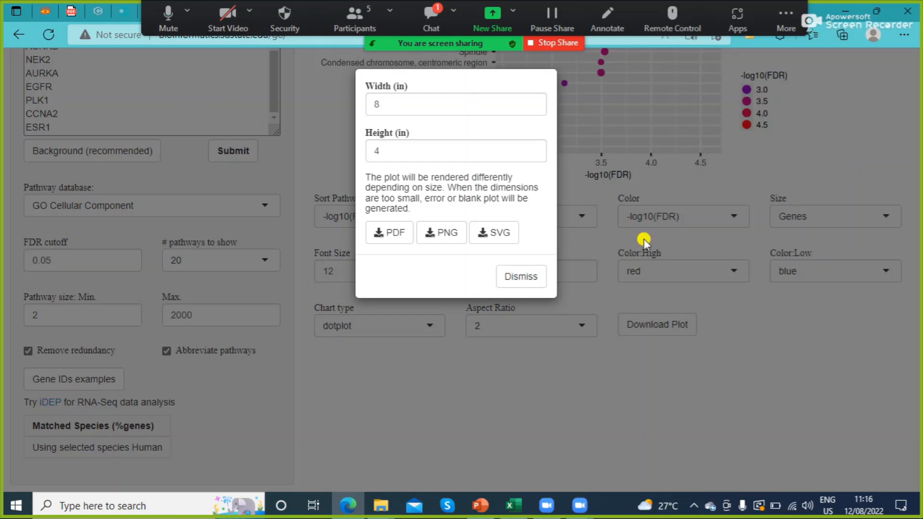
left_click(538, 278)
scroll(536, 274, "up", 3)
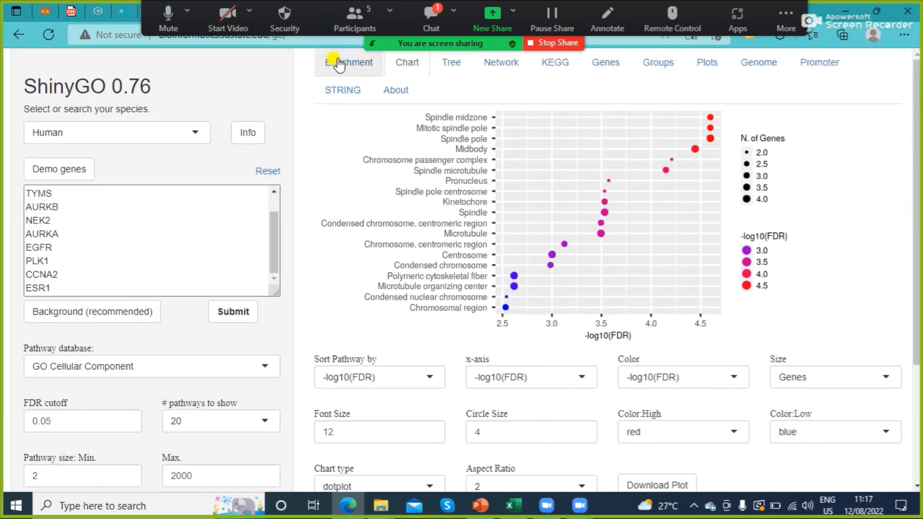
left_click(337, 61)
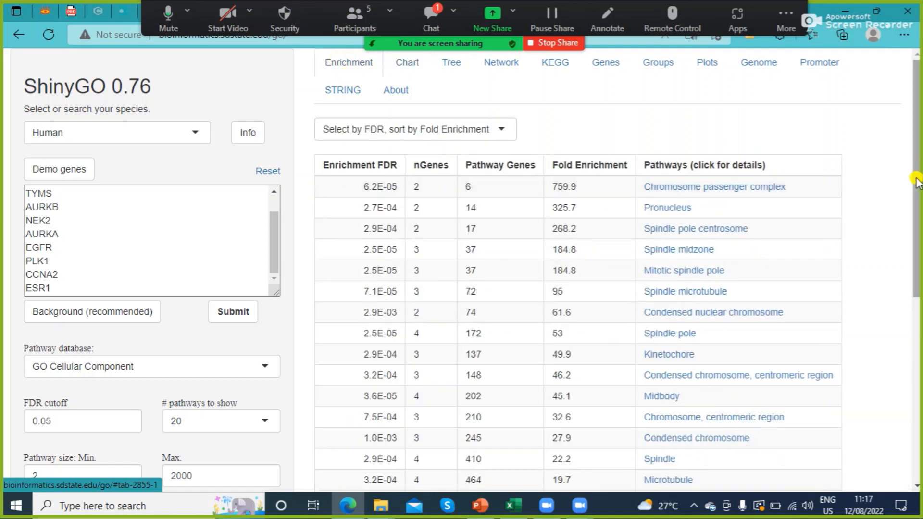
left_click_drag(915, 178, 913, 342)
left_click(362, 304)
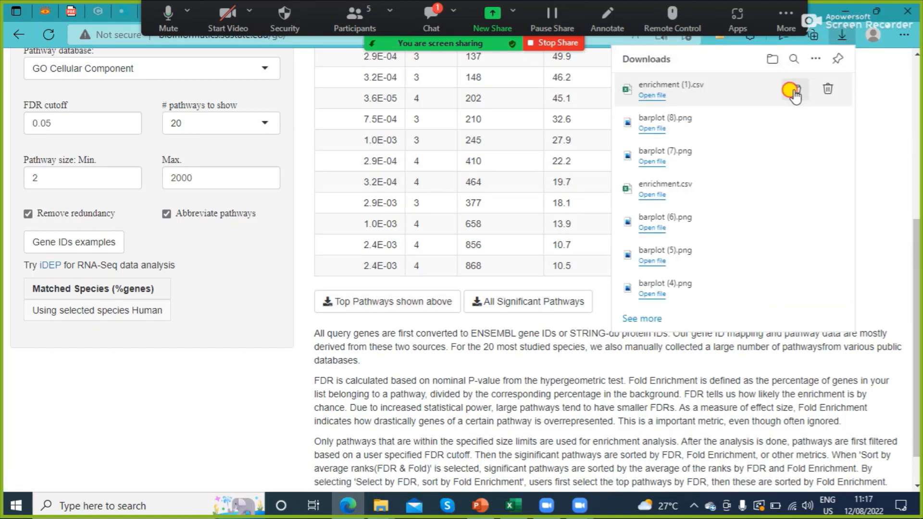
left_click(795, 90)
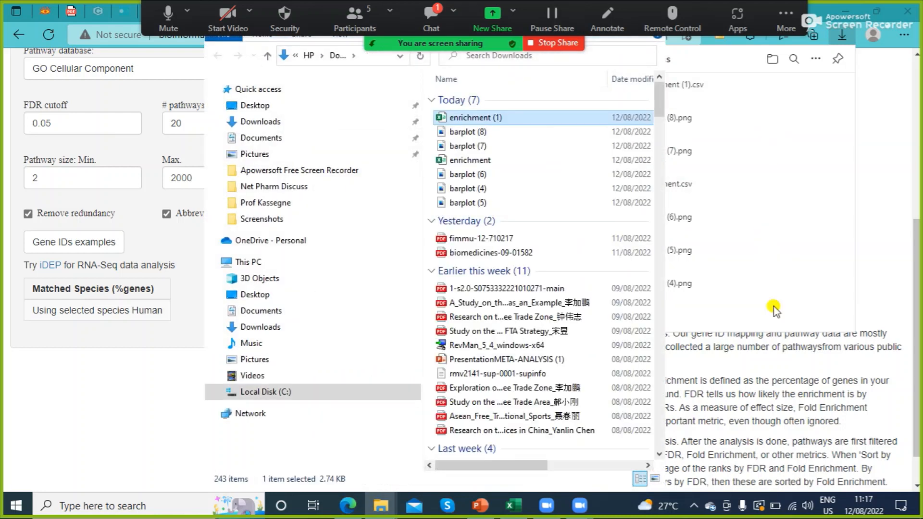
Paste the enrichment (1) CSV into the Net Pharm Discuss folder and rename it GO Cellular component
left_click(269, 187)
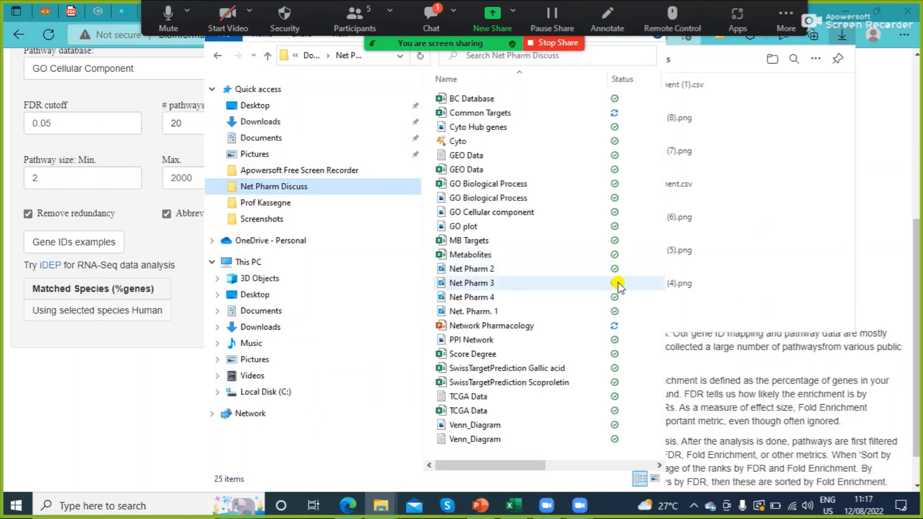
key("ctrl+v")
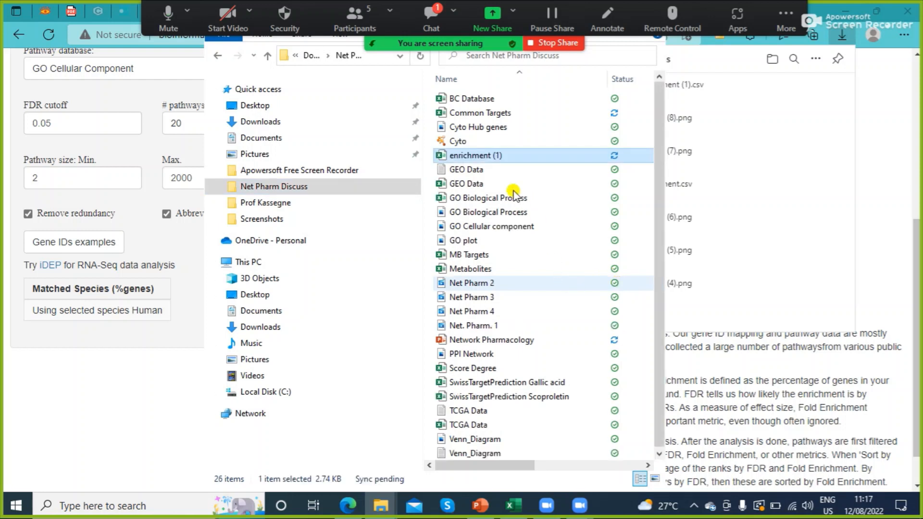
left_click(507, 153)
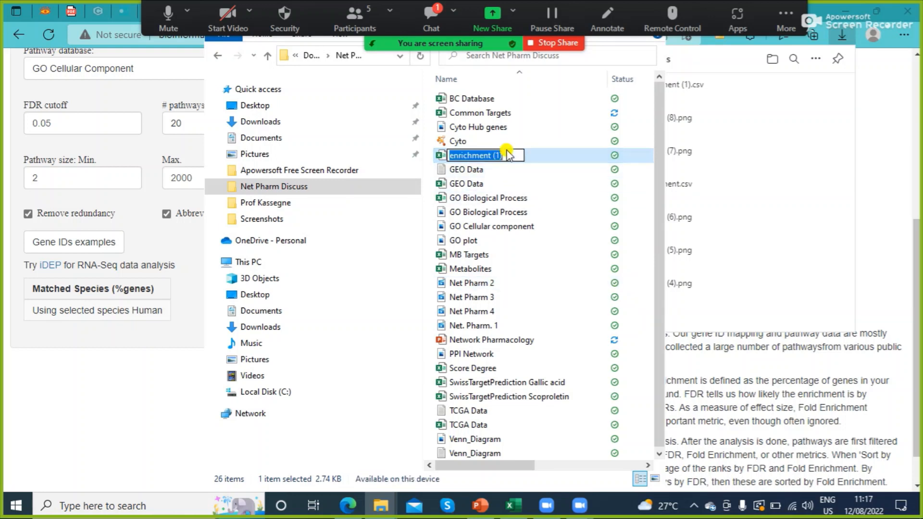
type("GO")
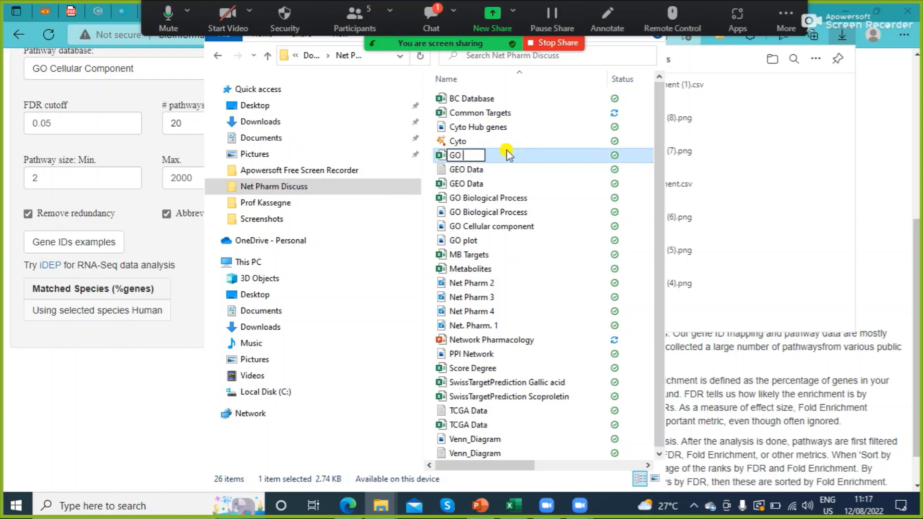
type(" Cellular c")
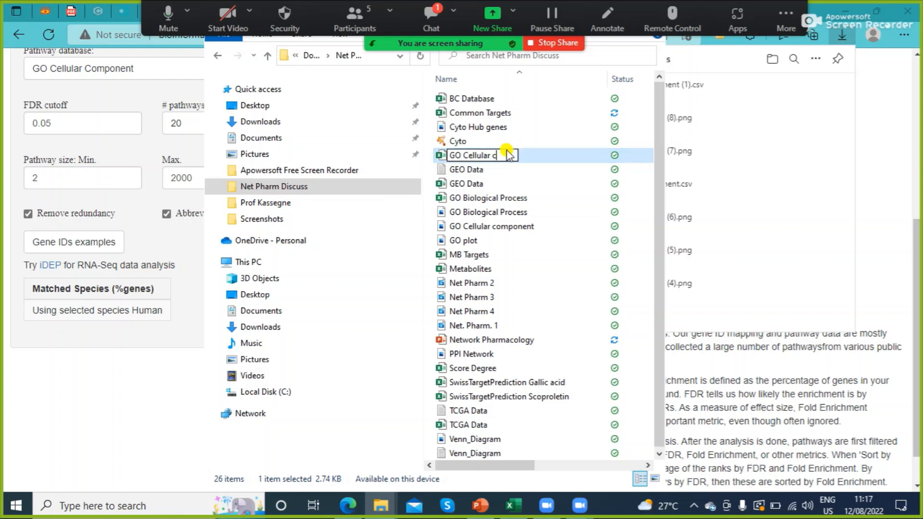
type("omponent")
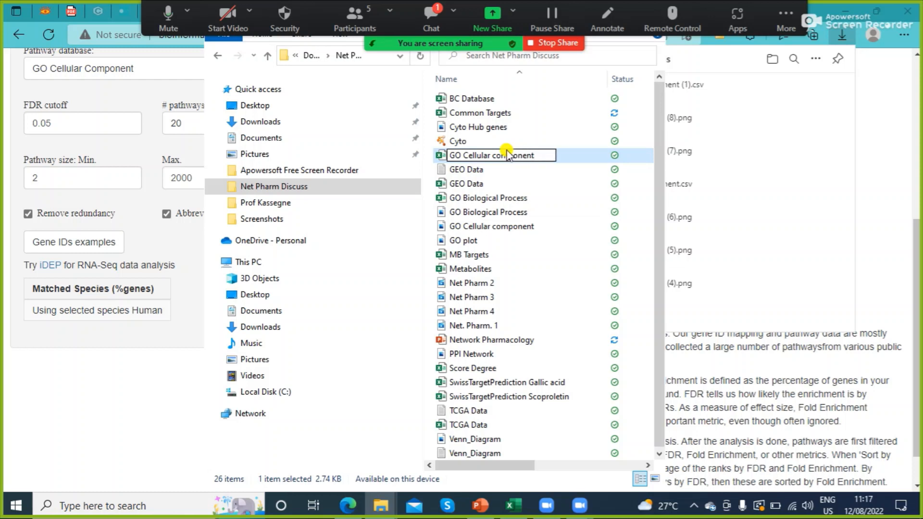
key("Return")
Return to the browser and switch the pathway database to GO Molecular Function
left_click(869, 232)
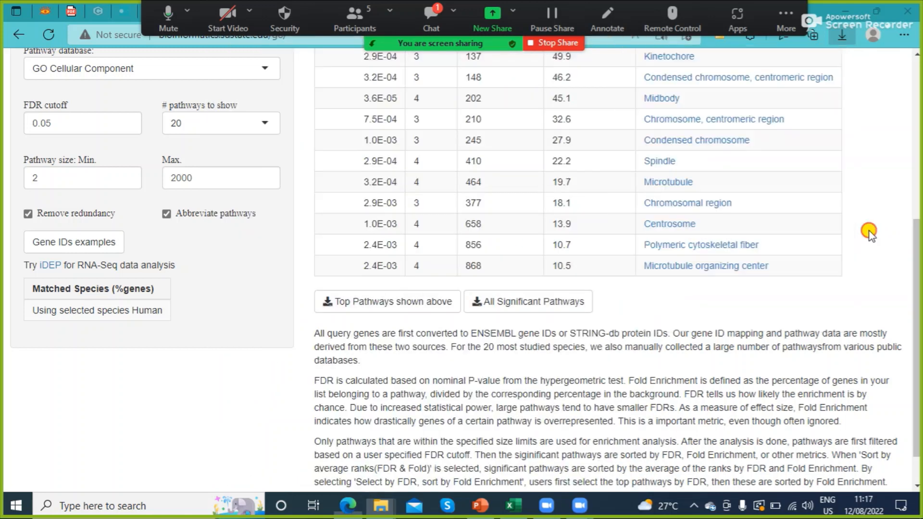
left_click(265, 71)
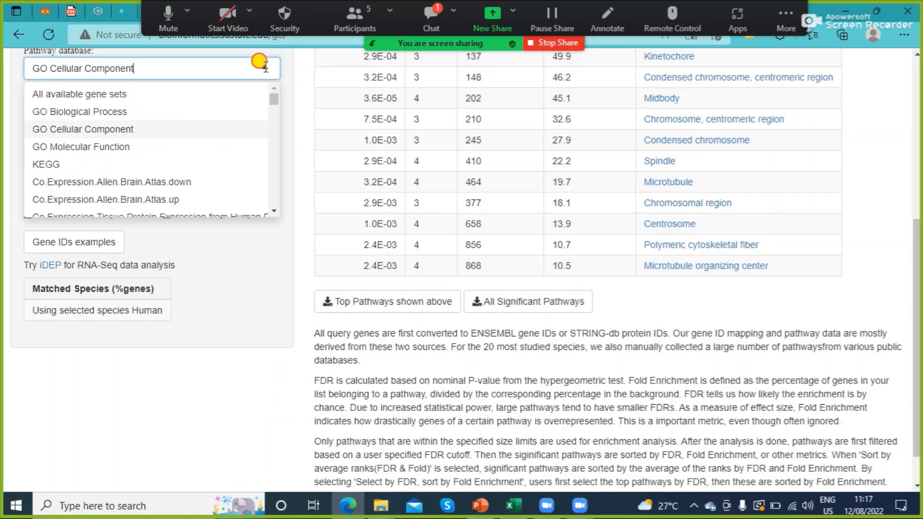
left_click(103, 152)
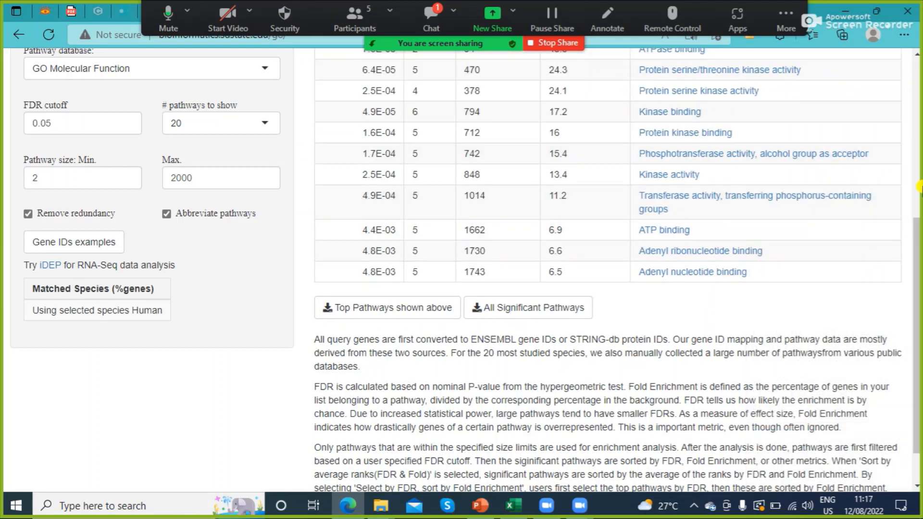
Download the top pathways table for GO Molecular Function and reveal the CSV in its folder
mouse_move(907, 233)
left_mouse_down()
mouse_move(900, 107)
mouse_move(906, 227)
left_mouse_up()
left_click(390, 404)
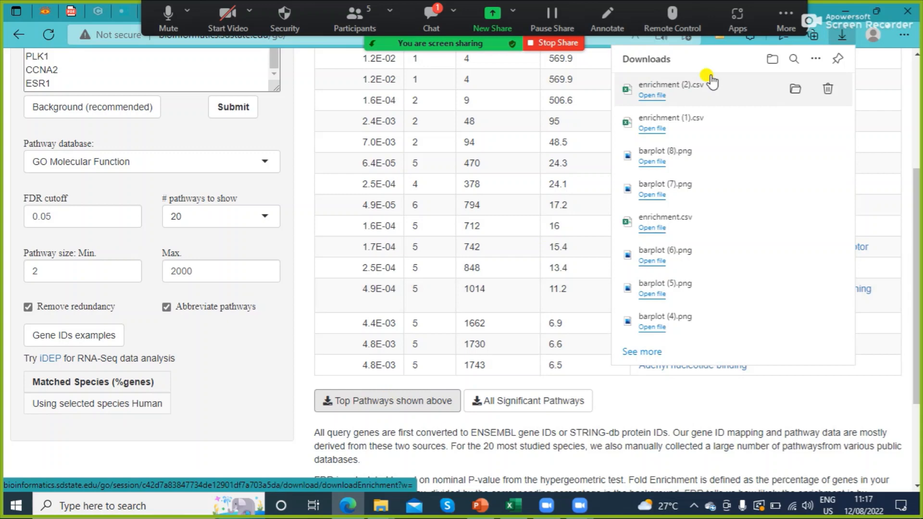
left_click(794, 88)
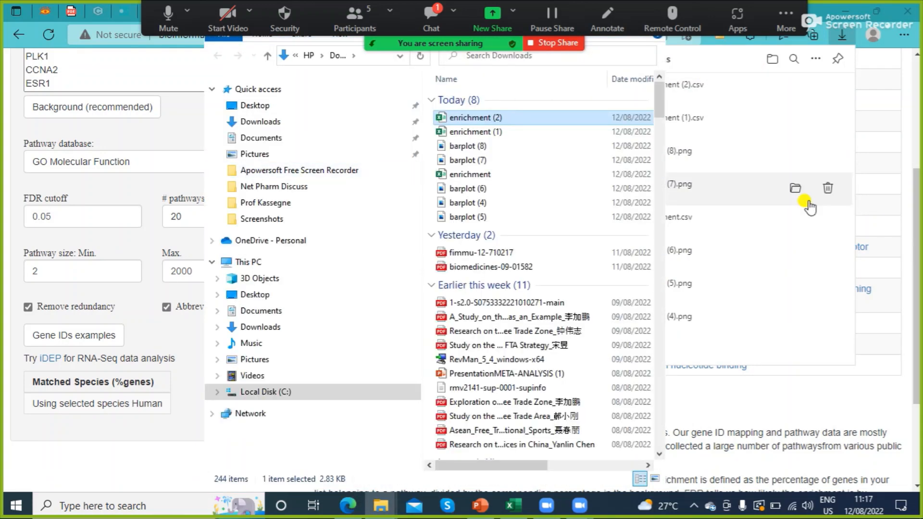
Paste the enrichment (2) CSV into the Net Pharm Discuss folder and rename it Molecular Function
left_click(282, 188)
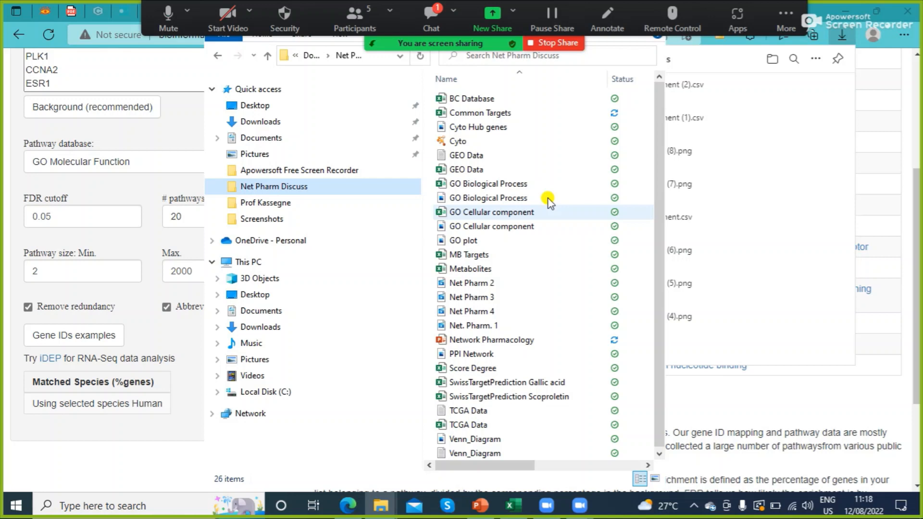
key("ctrl+v")
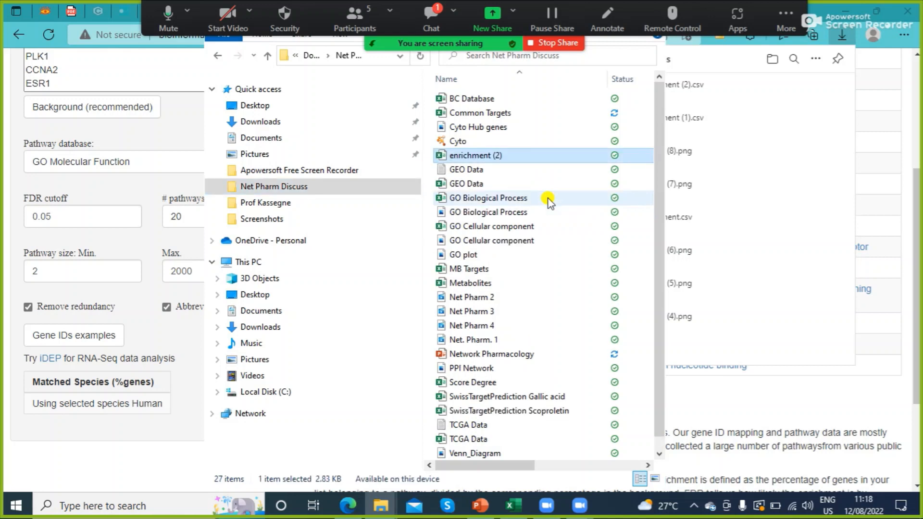
left_click(513, 154)
type("Mo")
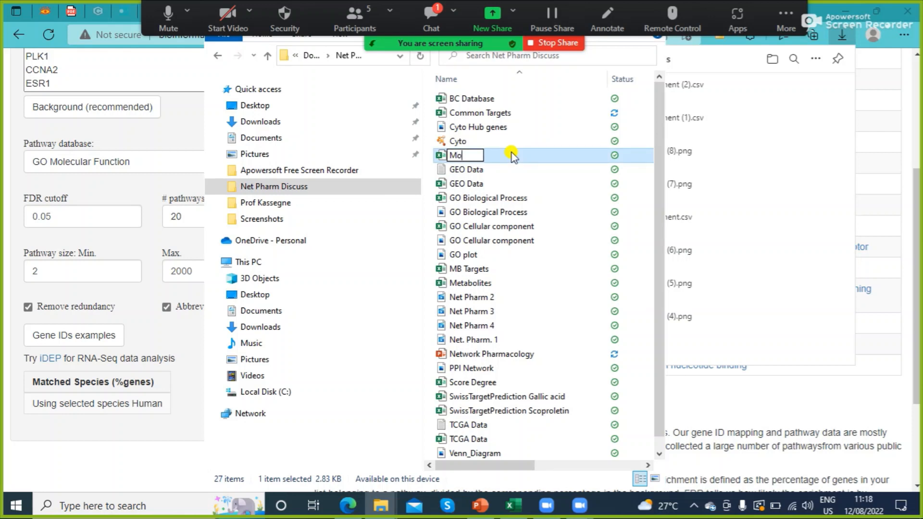
type("lecular F")
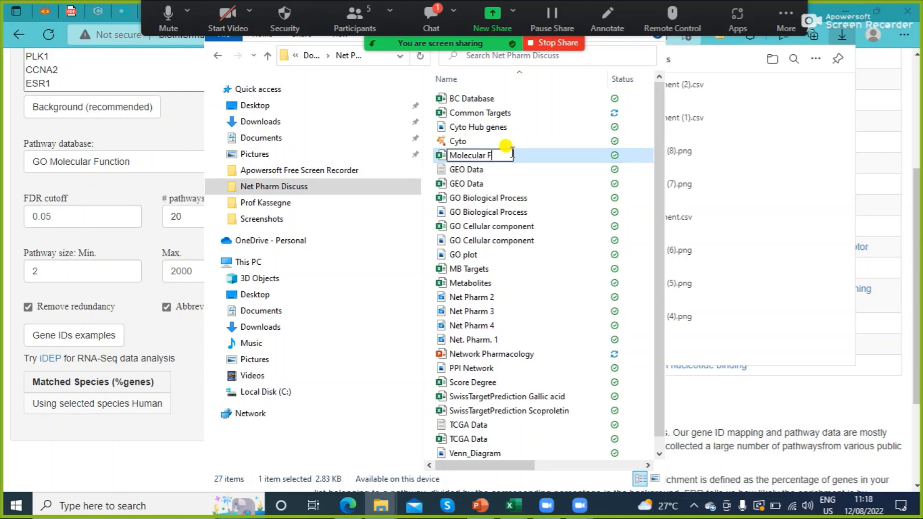
type("unction")
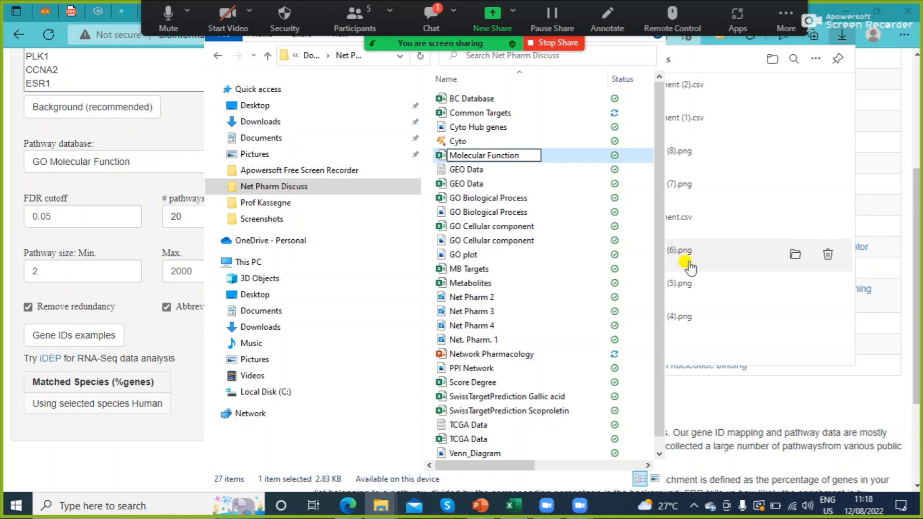
key("Return")
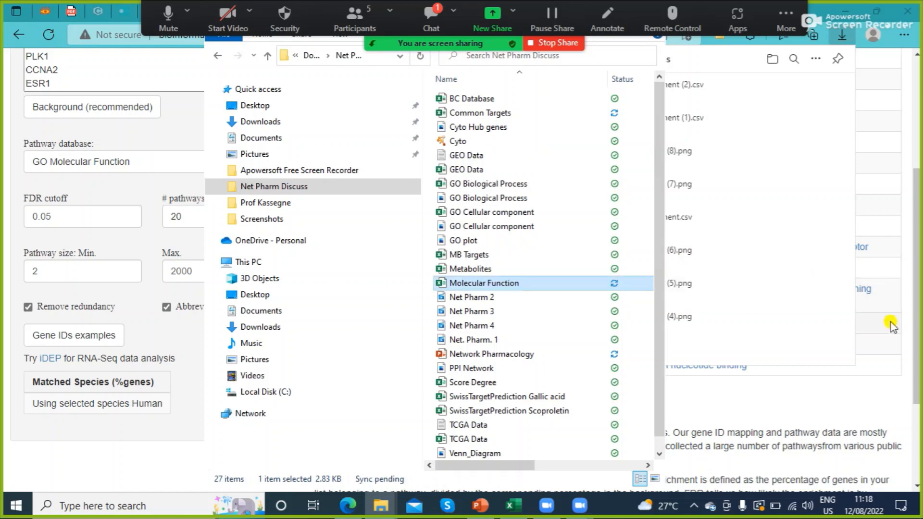
Return to the browser, display the GO Molecular Function chart, and download the dotplot as a PNG
left_click(909, 349)
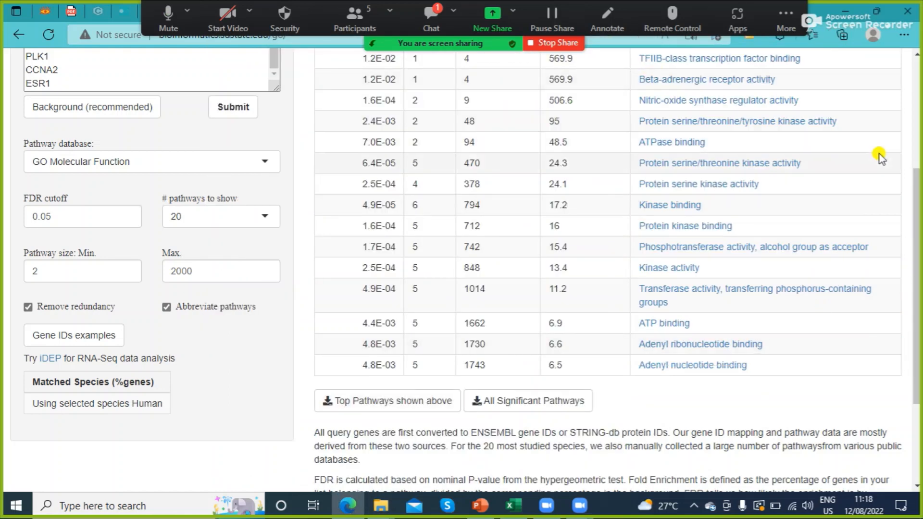
left_click_drag(916, 199, 916, 84)
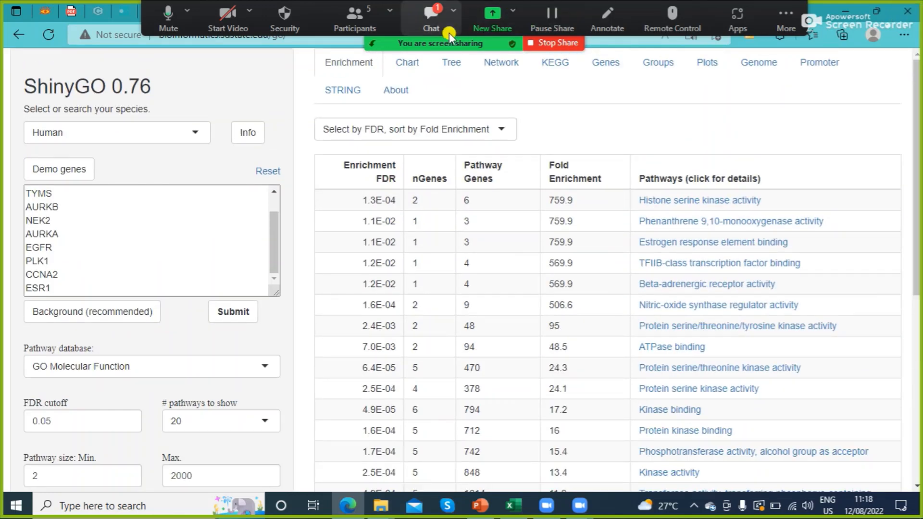
left_click(406, 63)
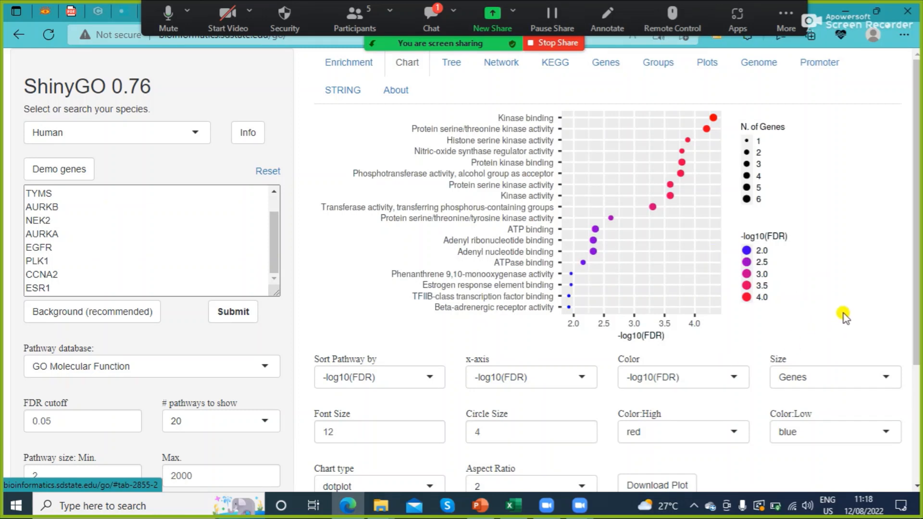
left_click_drag(913, 329, 909, 406)
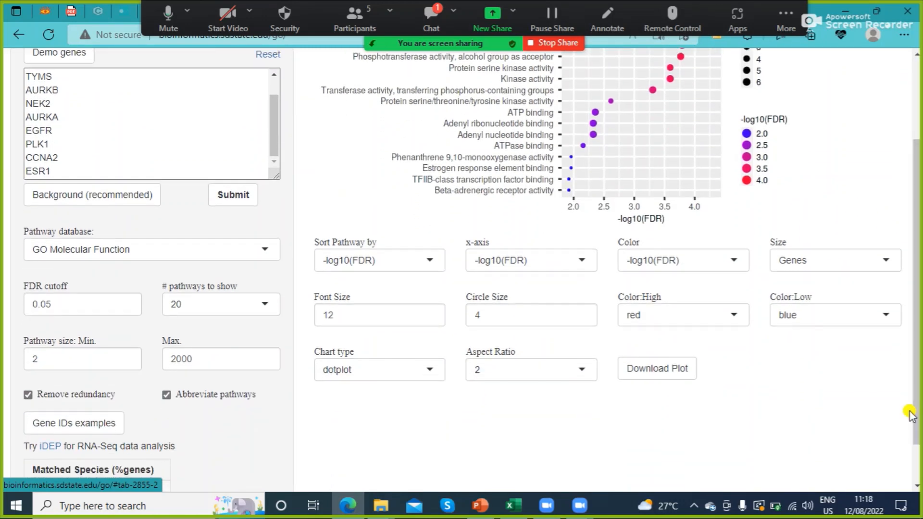
left_click(638, 373)
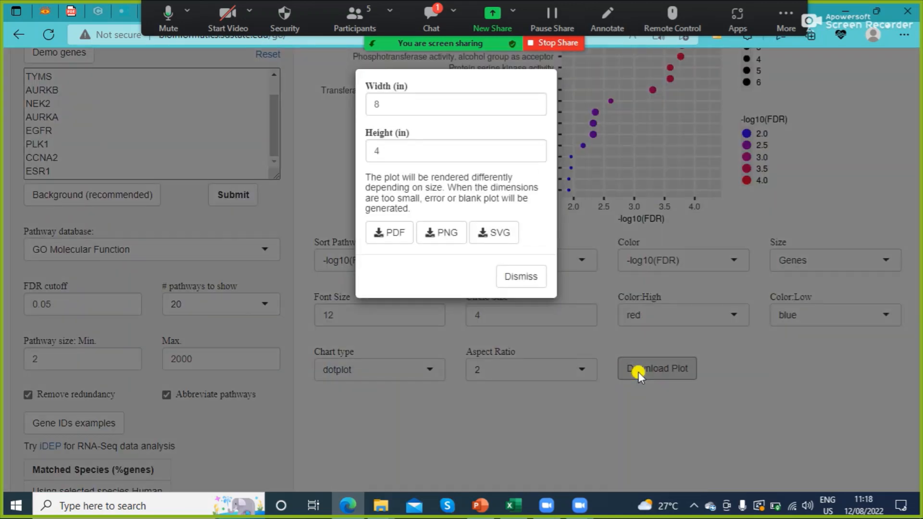
left_click(436, 240)
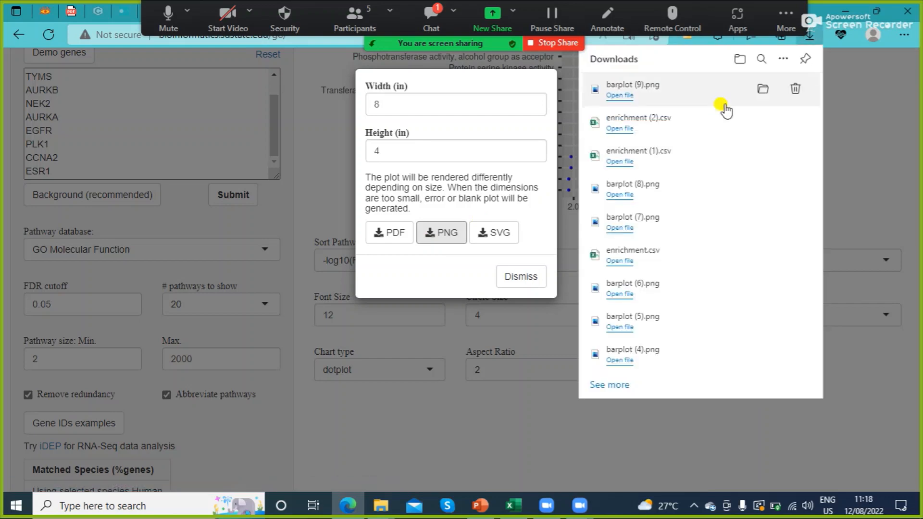
Copy the barplot (9) image from Downloads into the Net Pharm Discuss folder and rename it GO Molecular Function
left_click(763, 91)
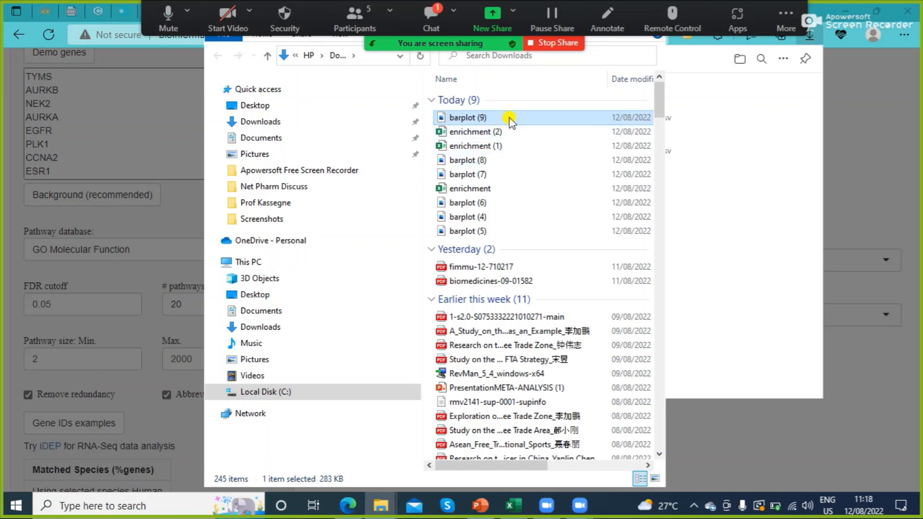
left_click(331, 187)
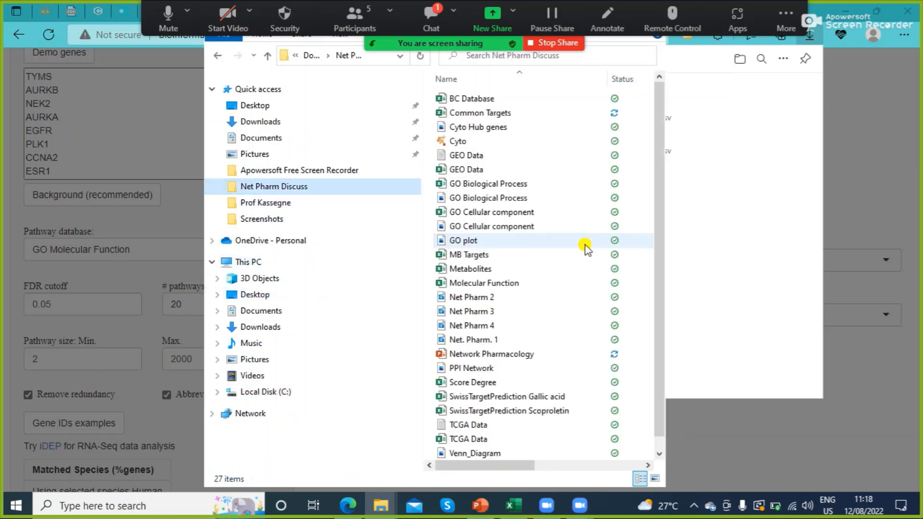
key("ctrl+v")
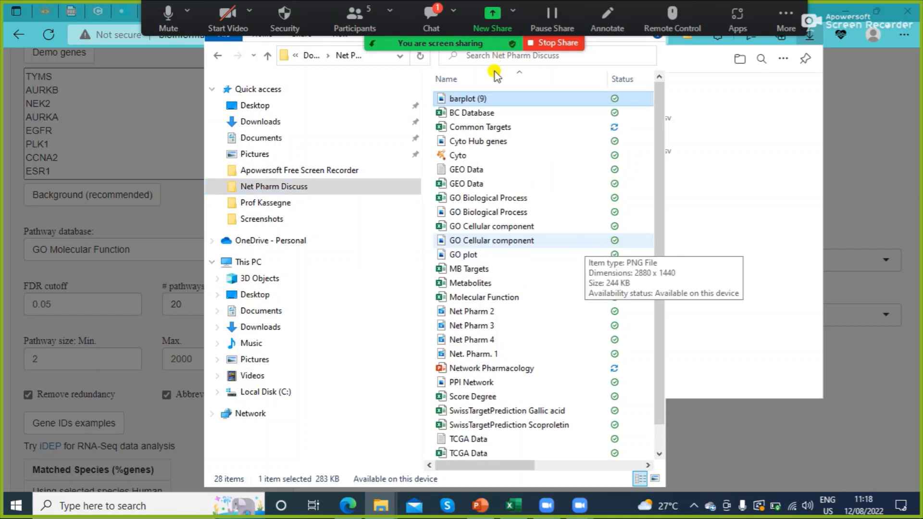
left_click(490, 98)
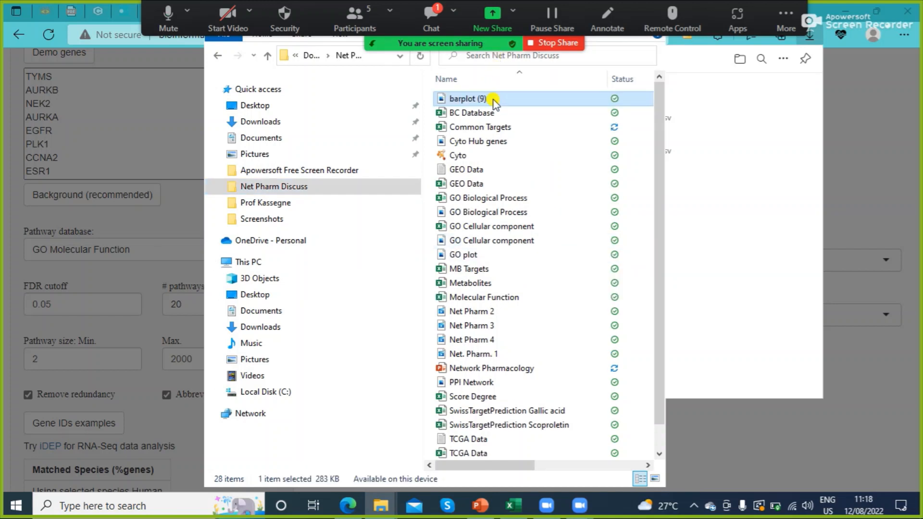
type("GO ")
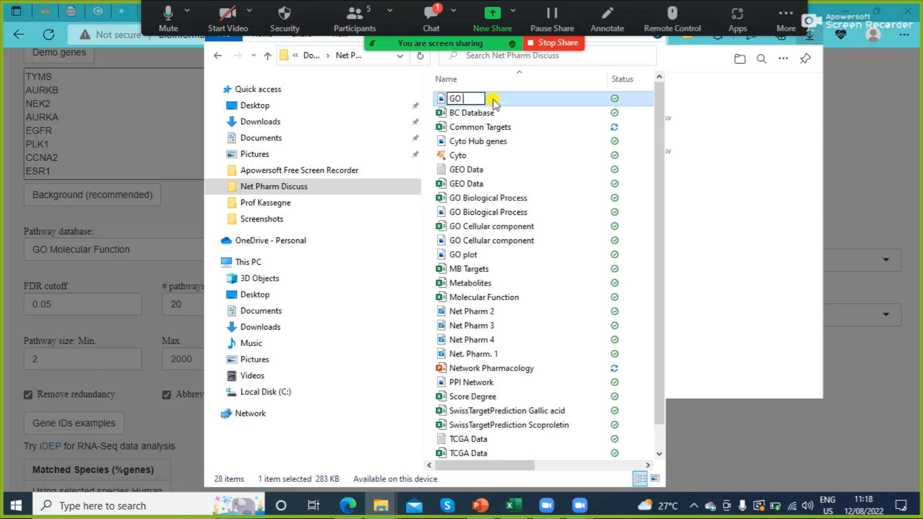
type("Molecular Func")
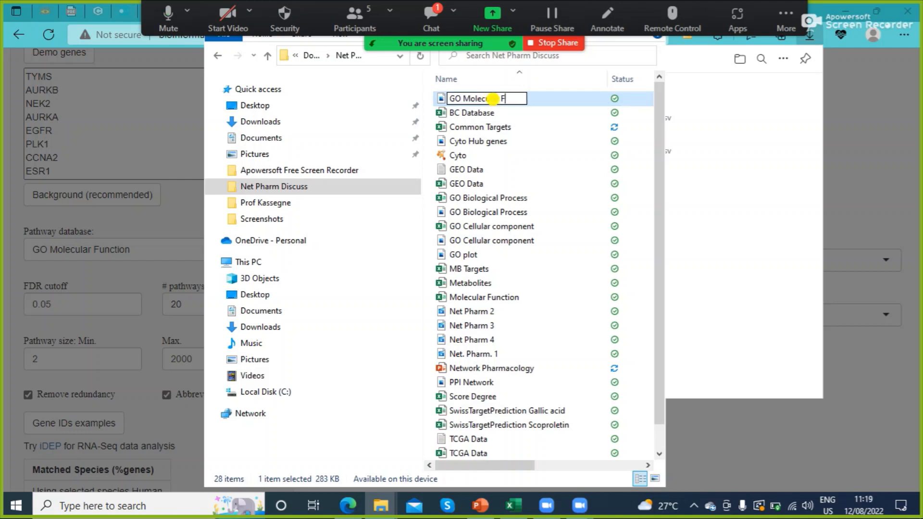
type("tion")
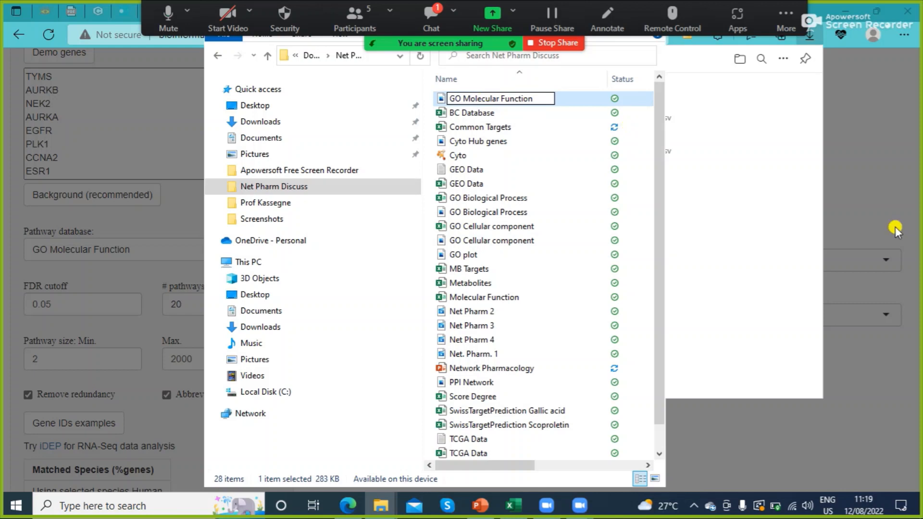
key("Return")
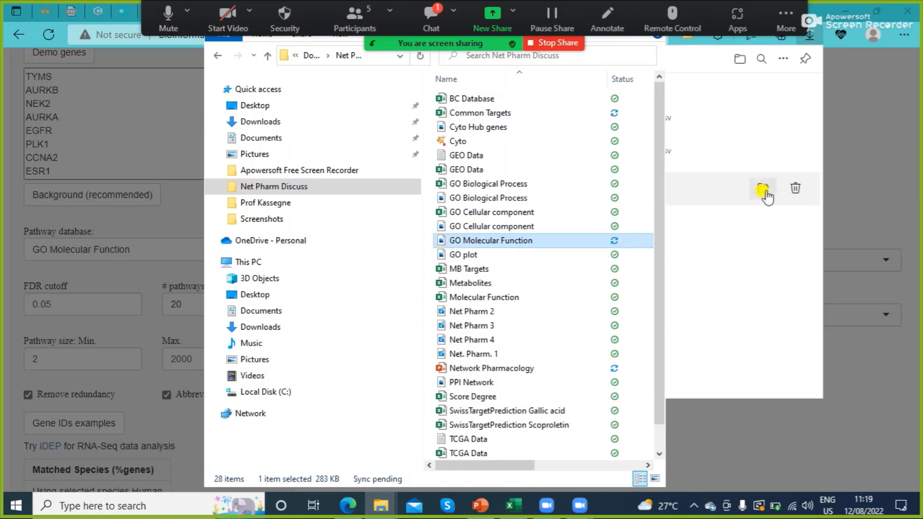
Return to the browser and dismiss the plot download dialog to show the full GO Molecular Function dotplot
left_click(862, 204)
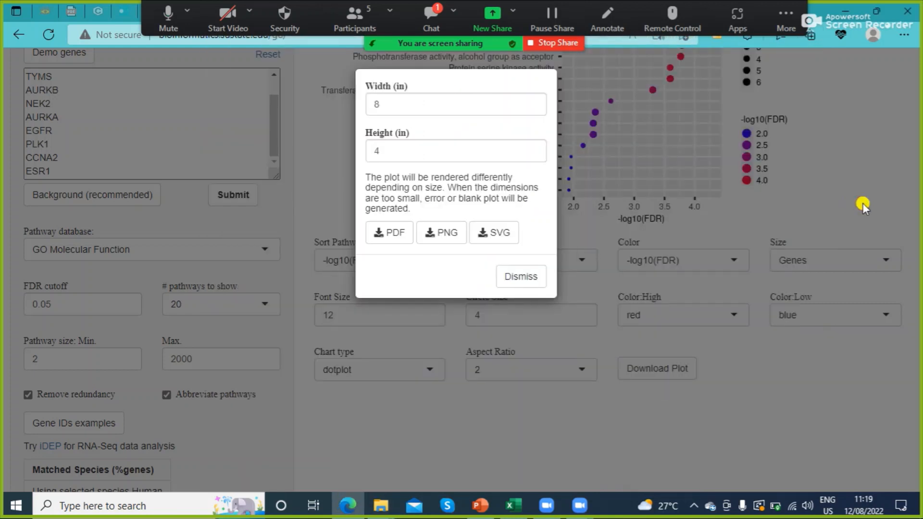
left_click(533, 274)
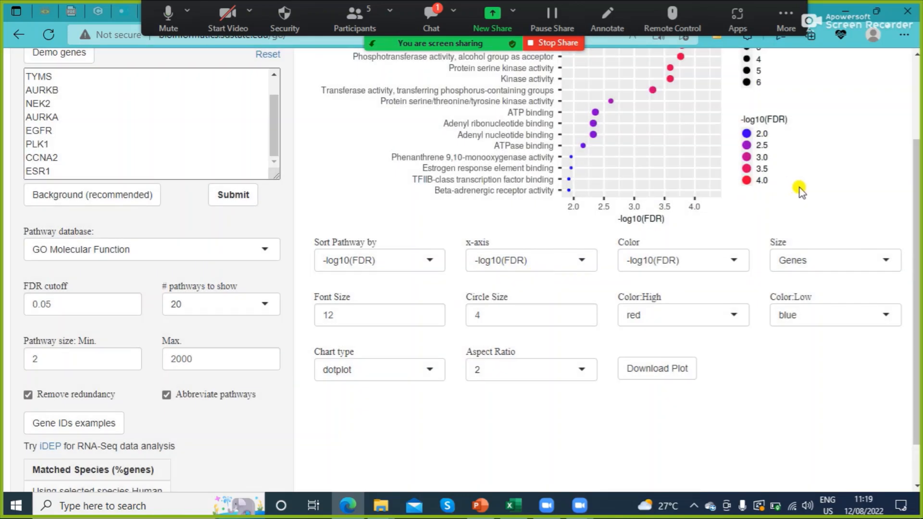
scroll(915, 165, "up", 1)
left_click_drag(915, 165, 915, 80)
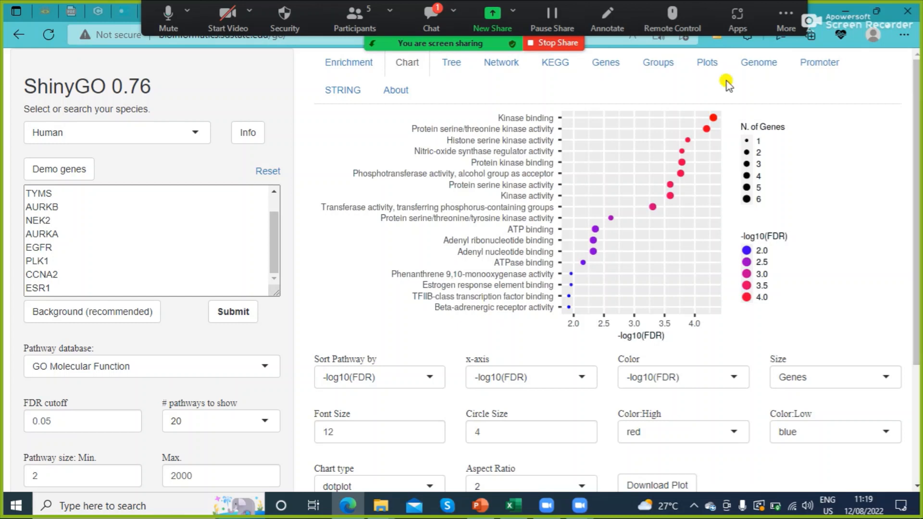
Check the meeting chat, close it, and look over the GO Molecular Function chart and its plot settings
left_click(435, 19)
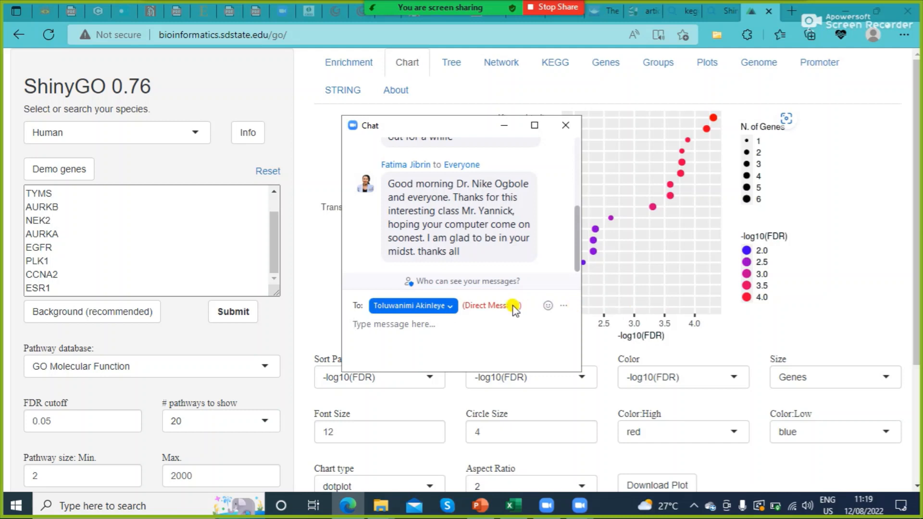
left_click(566, 125)
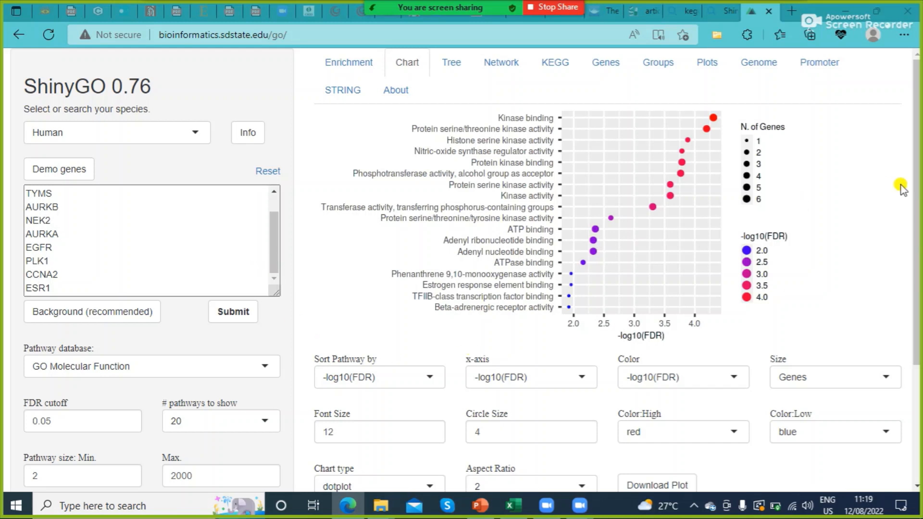
left_click_drag(918, 206, 907, 364)
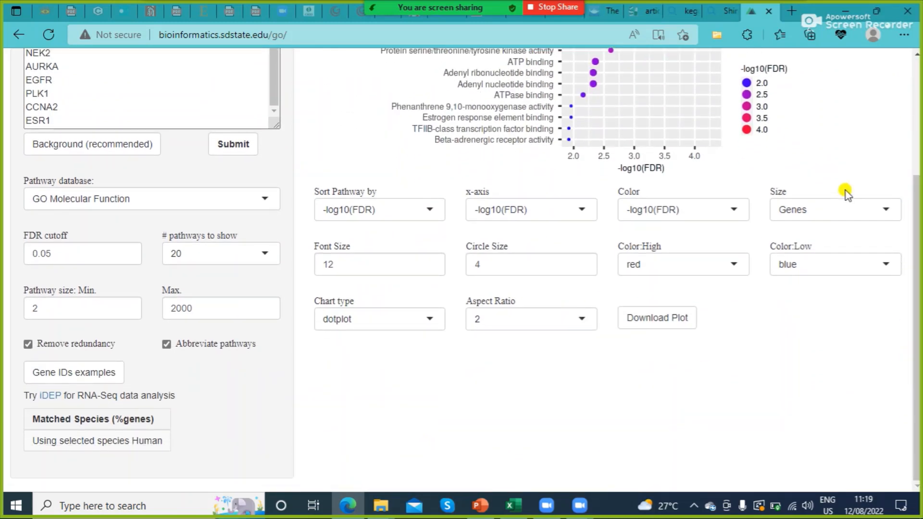
left_click_drag(910, 189, 919, 23)
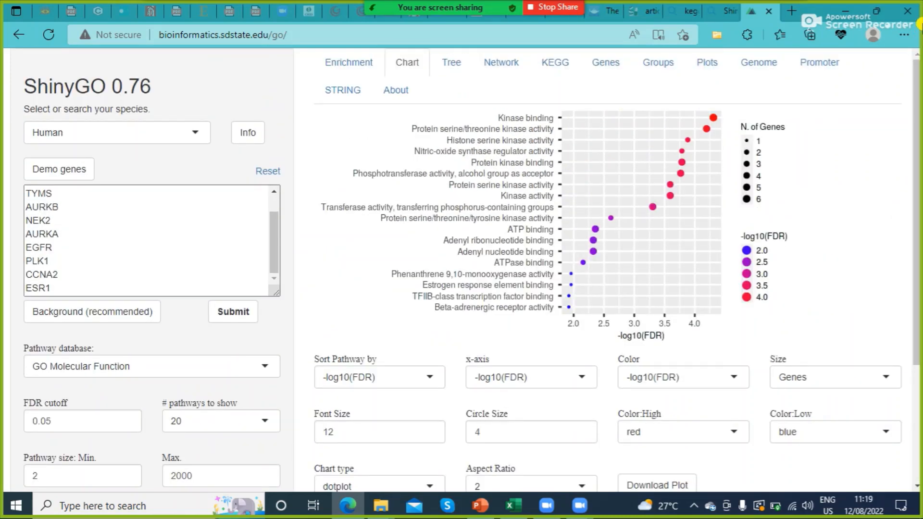
Show the KEGG section and inspect the available pathway databases, keeping the current selection
left_click(554, 70)
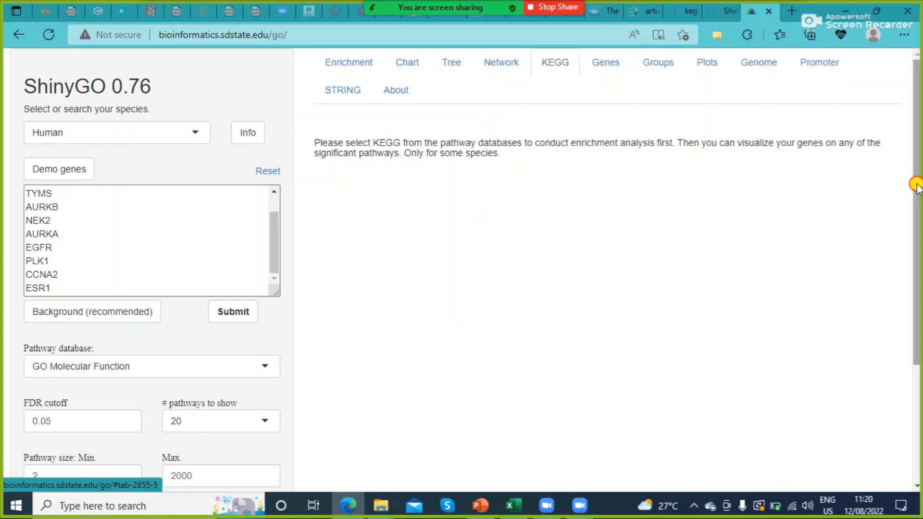
scroll(917, 185, "down", 3)
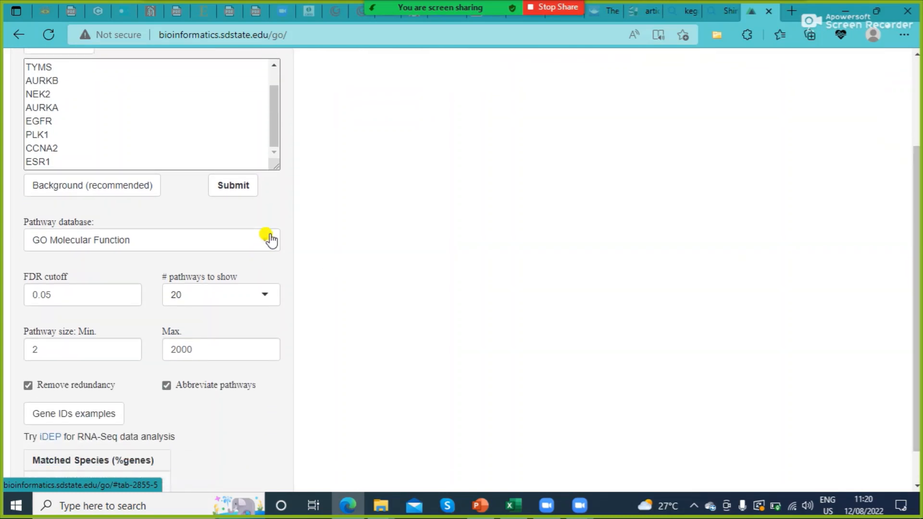
left_click(271, 239)
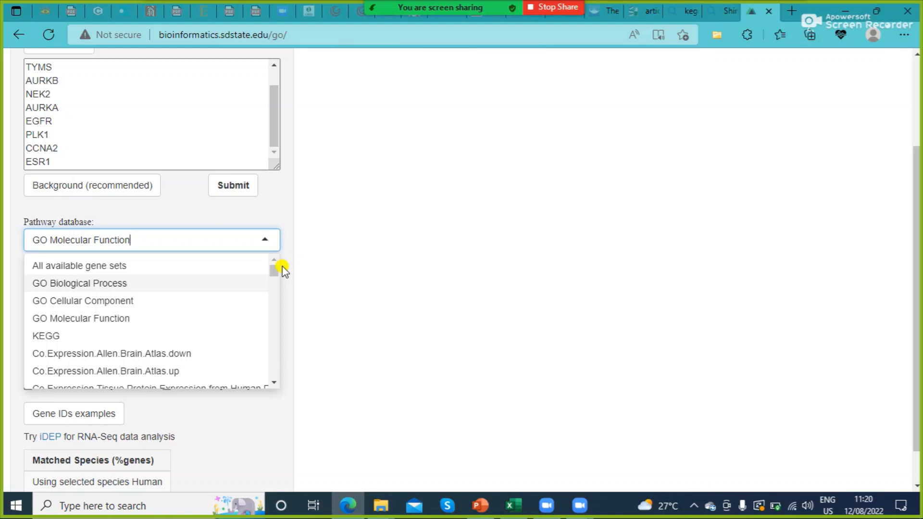
mouse_move(485, 5)
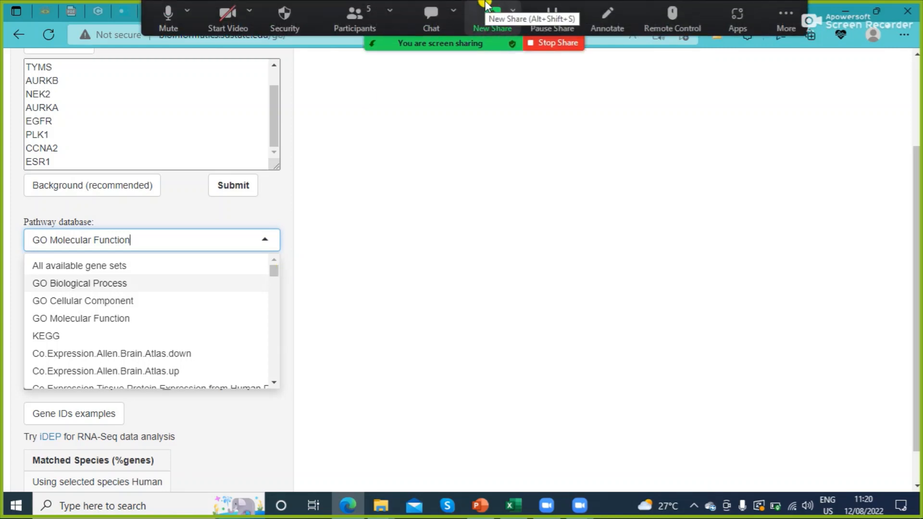
left_click(450, 235)
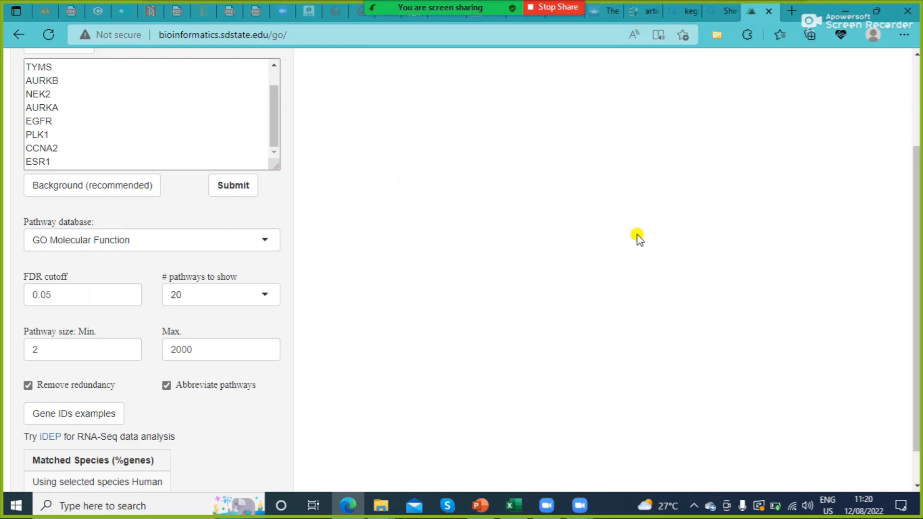
left_click_drag(915, 258, 897, 174)
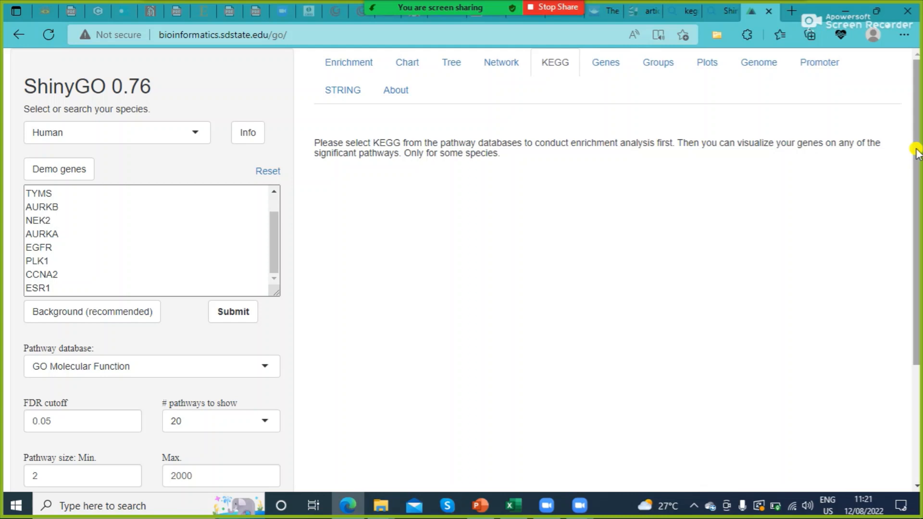
Search the web for "kegg pathway" in a new browser tab and open the KEGG PATHWAY Database page on genome.jp
left_click(791, 10)
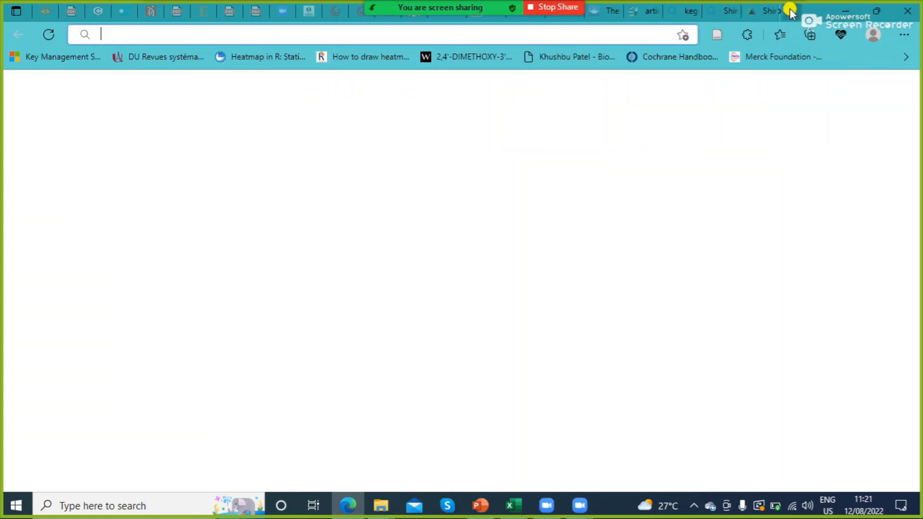
type("Kegg")
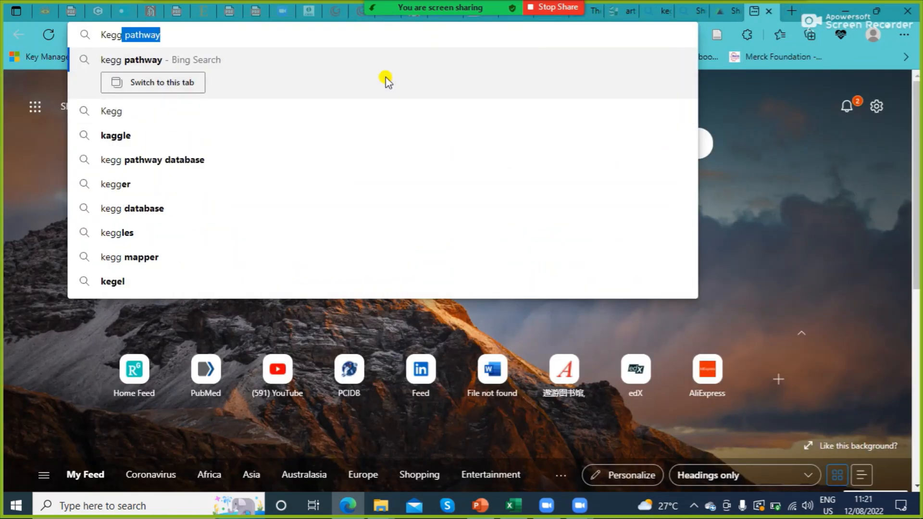
key("Right")
key("Return")
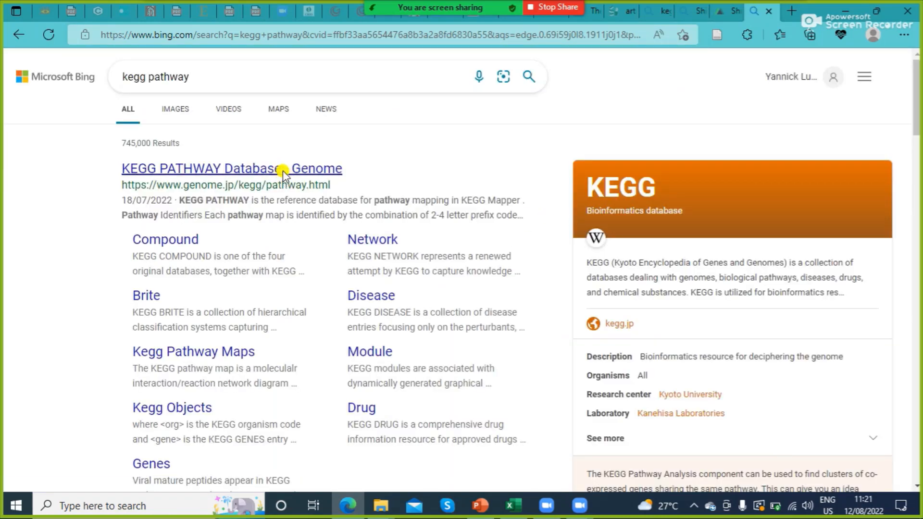
left_click(283, 171)
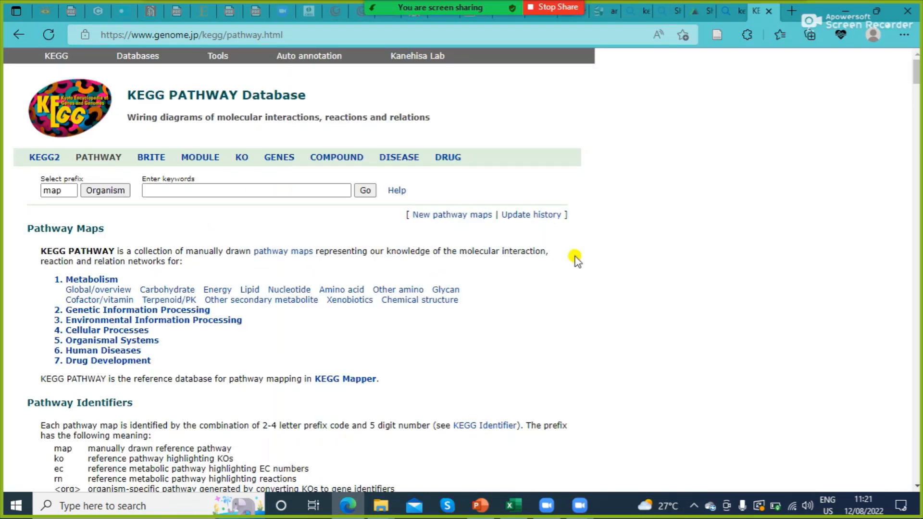
Copy the KEGG PATHWAY page address and send it as a direct message in the Zoom meeting chat
left_click(315, 39)
key("ctrl+c")
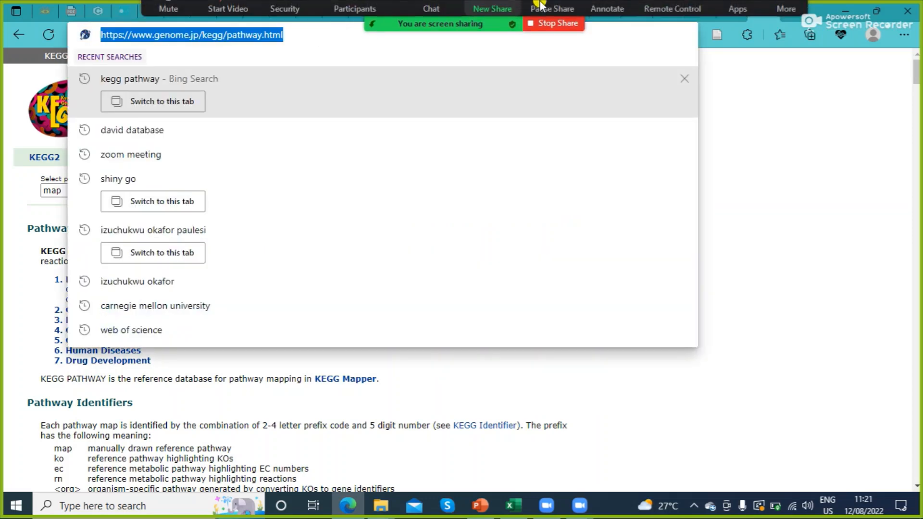
left_click(435, 13)
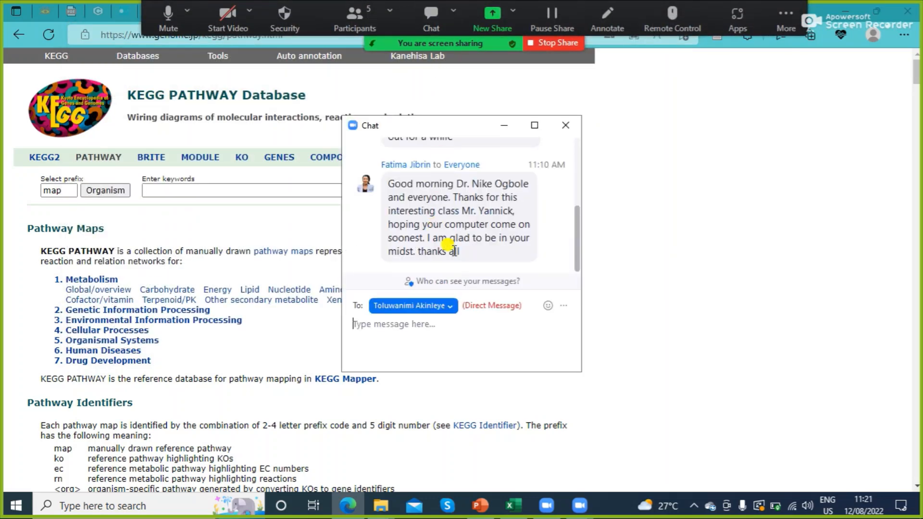
key("ctrl+v")
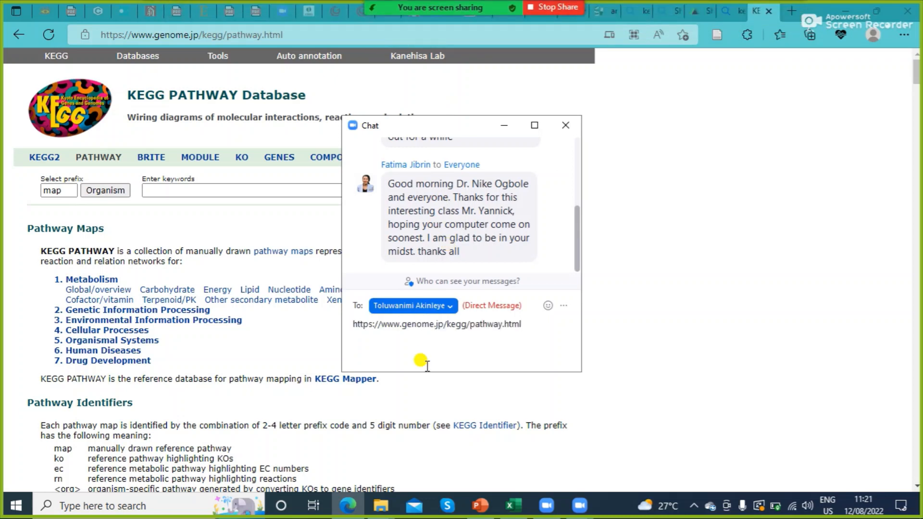
key("Return")
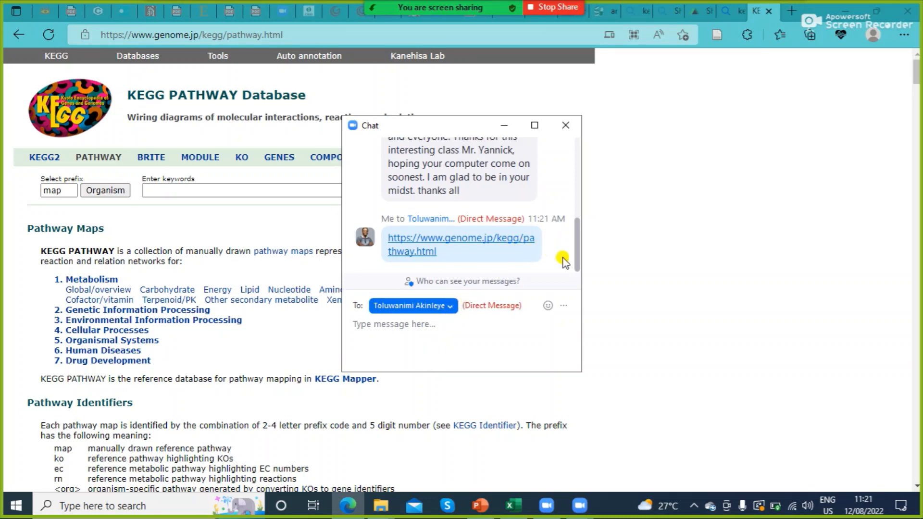
Switch the chat recipient to Everyone, send the KEGG PATHWAY link to the whole meeting, and close the chat
left_click(446, 310)
left_click(423, 329)
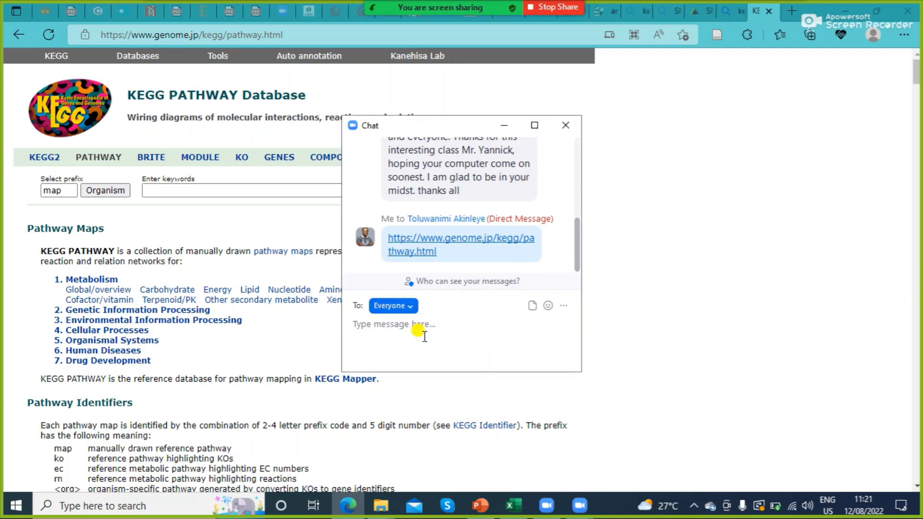
key("ctrl+v")
key("Return")
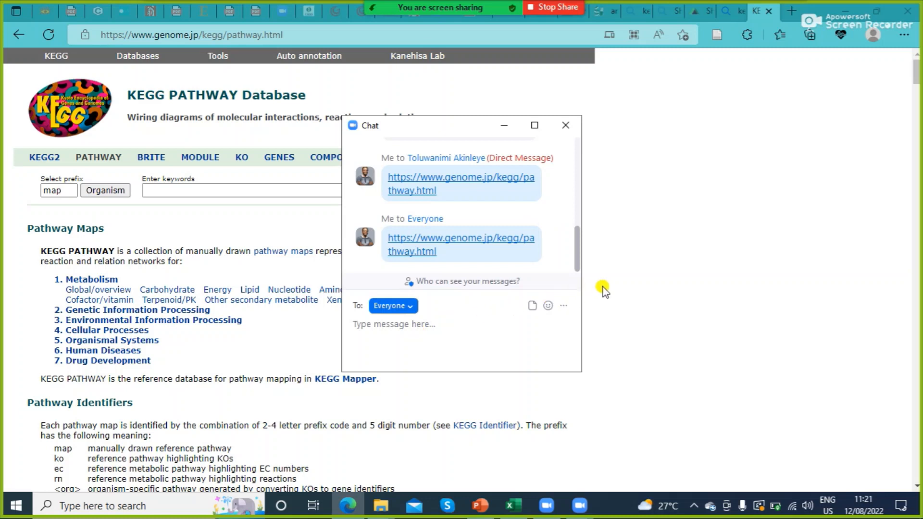
left_click(576, 123)
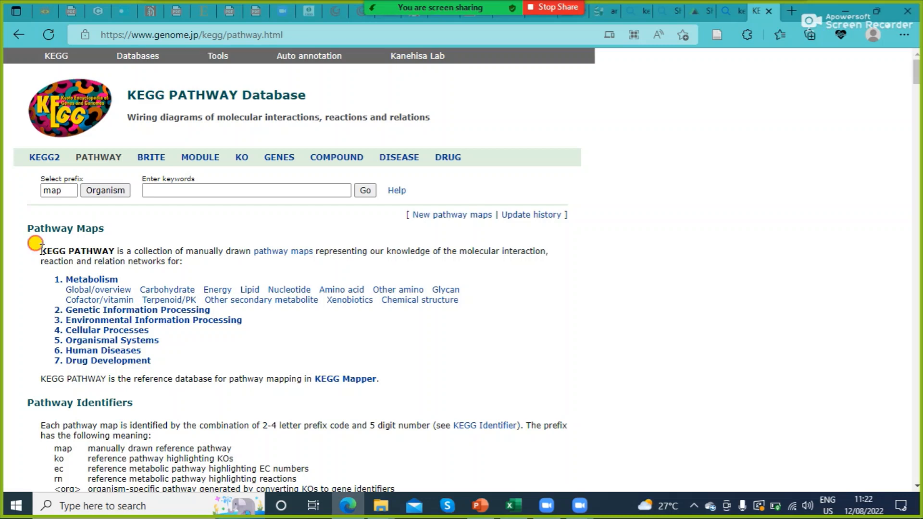
Highlight the Pathway Maps description and category list for reading, clear the highlight, and check the meeting chat for messages
left_click_drag(41, 250, 186, 359)
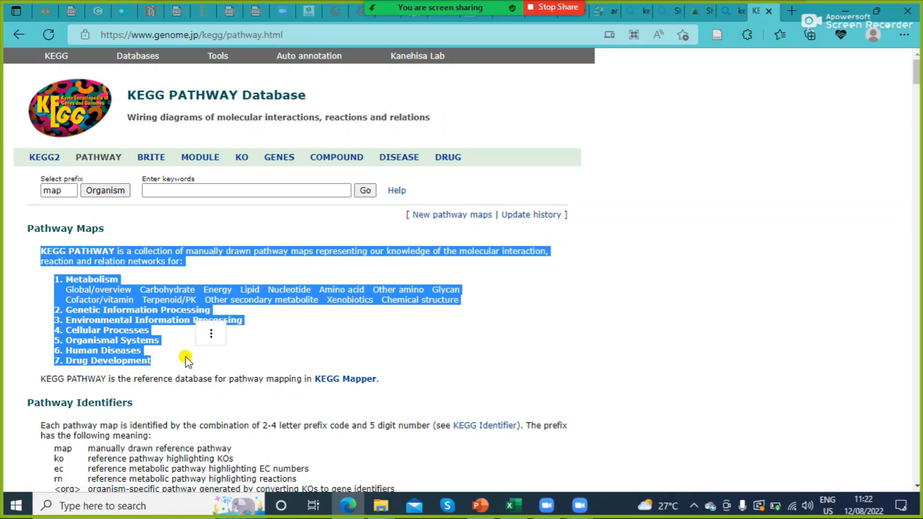
left_click(512, 299)
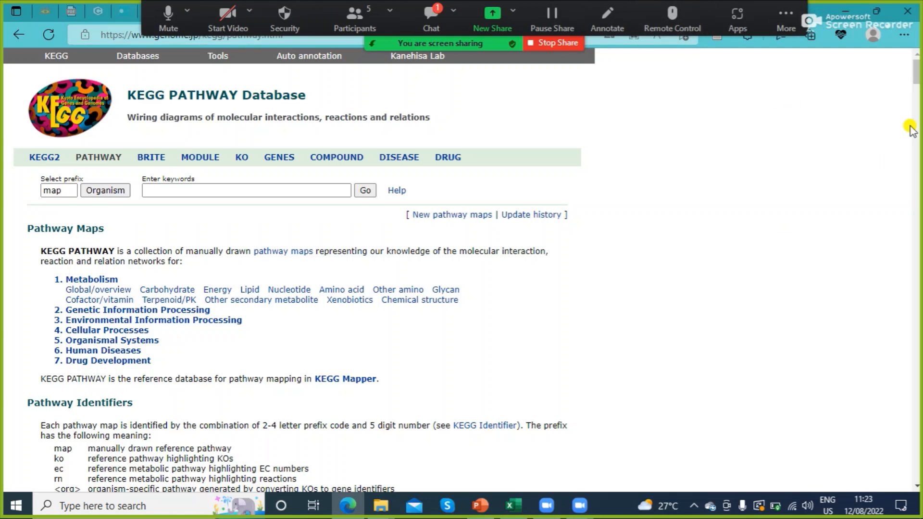
left_click(431, 13)
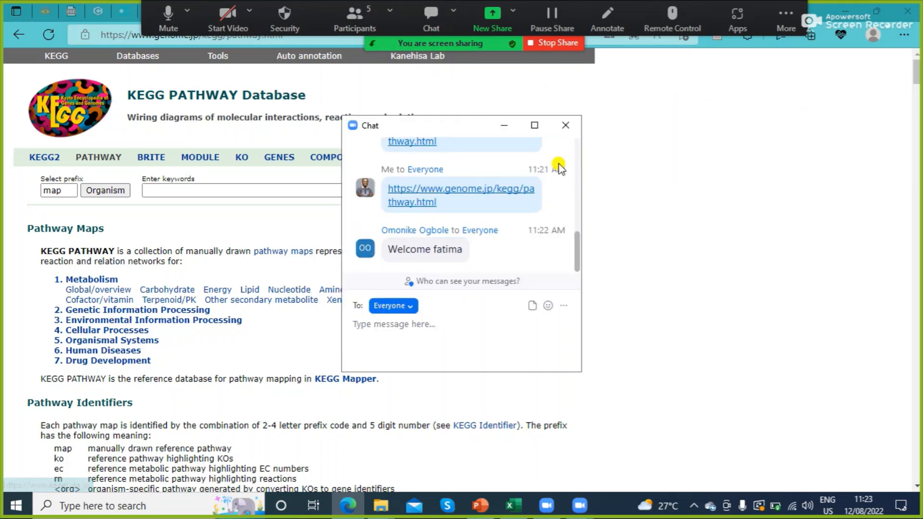
Close the meeting chat, return to the ShinyGO 0.76 page and set the pathway database to KEGG
left_click(569, 130)
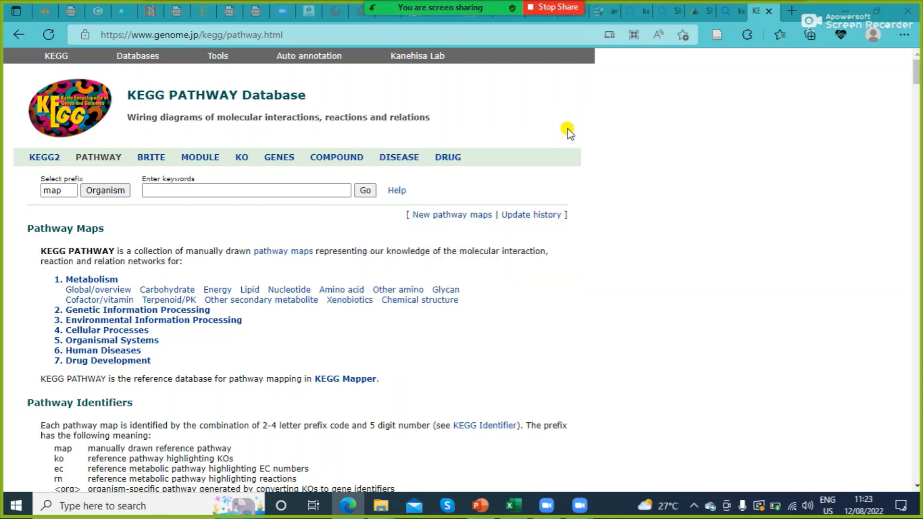
left_click(694, 12)
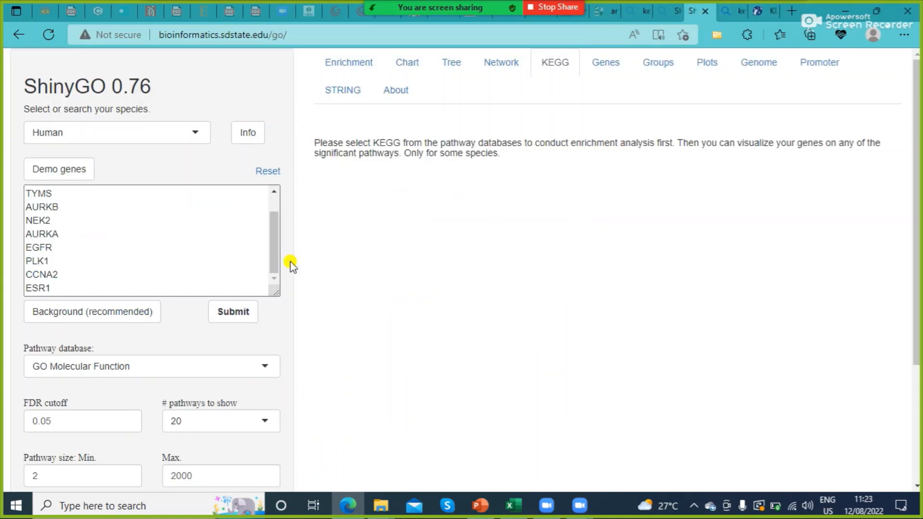
left_click(266, 369)
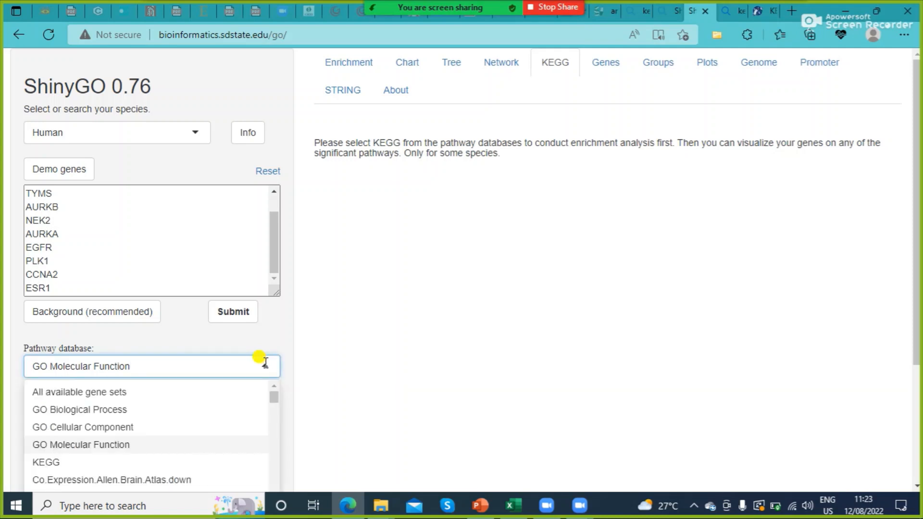
left_click(122, 462)
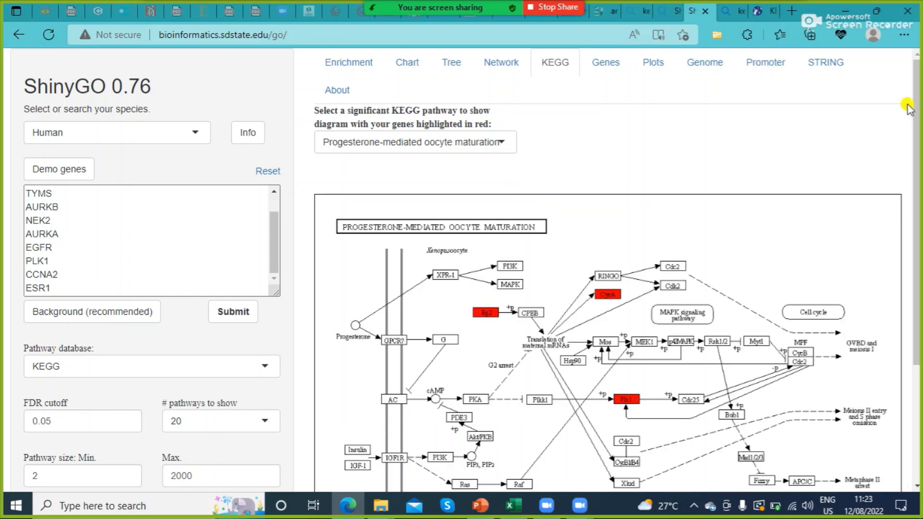
Examine the Progesterone-mediated oocyte maturation diagram with its red-highlighted genes and look through the list of significant KEGG pathways
scroll(916, 132, "down", 1)
scroll(915, 129, "up", 1)
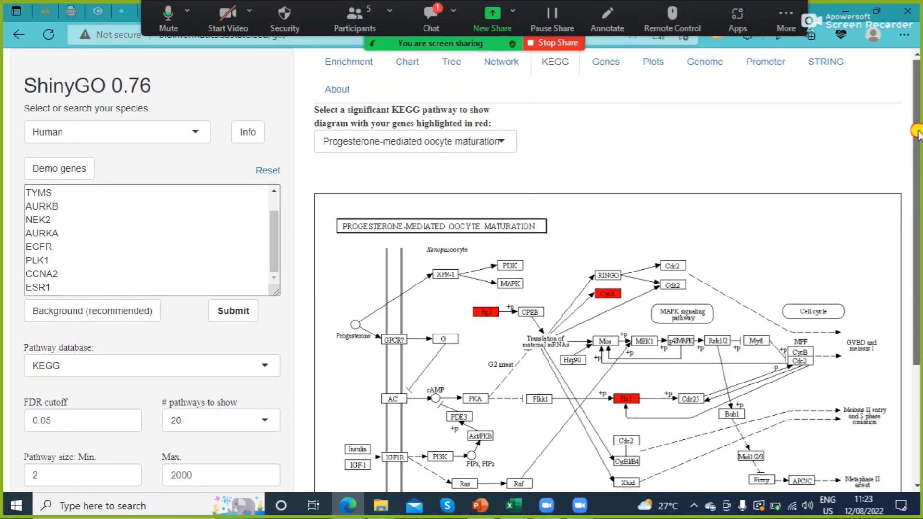
left_click_drag(916, 130, 911, 215)
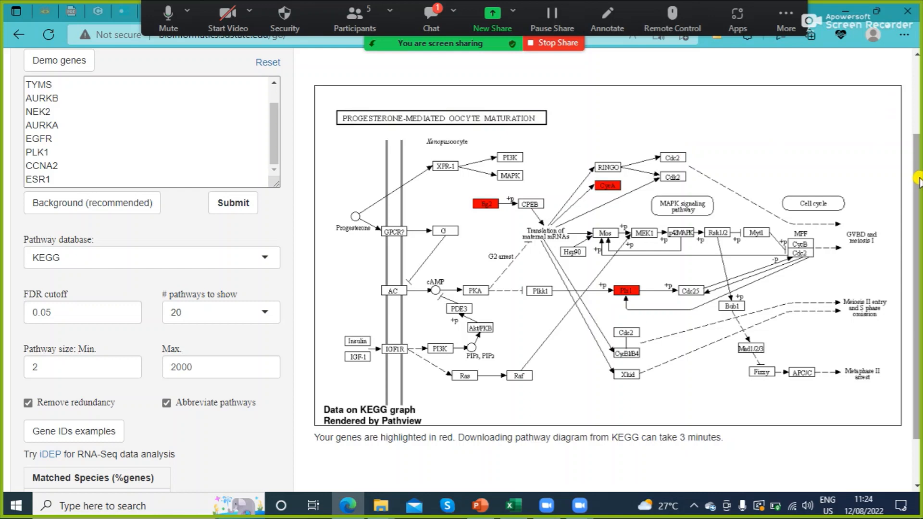
left_click_drag(918, 181, 906, 74)
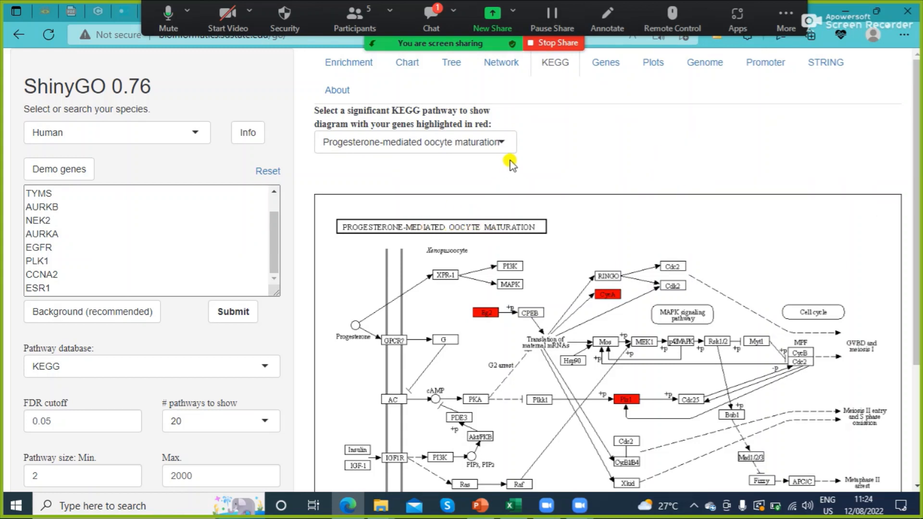
left_click(498, 140)
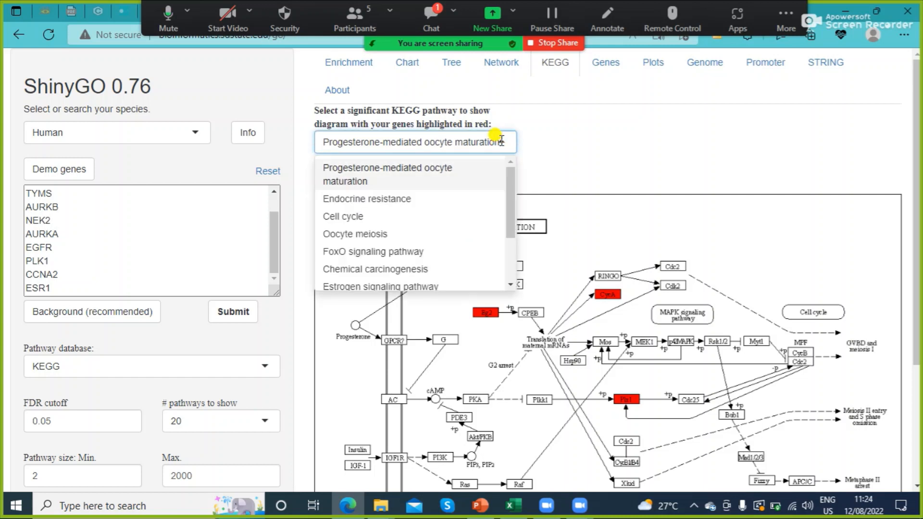
left_click(510, 216)
left_click_drag(509, 217, 507, 278)
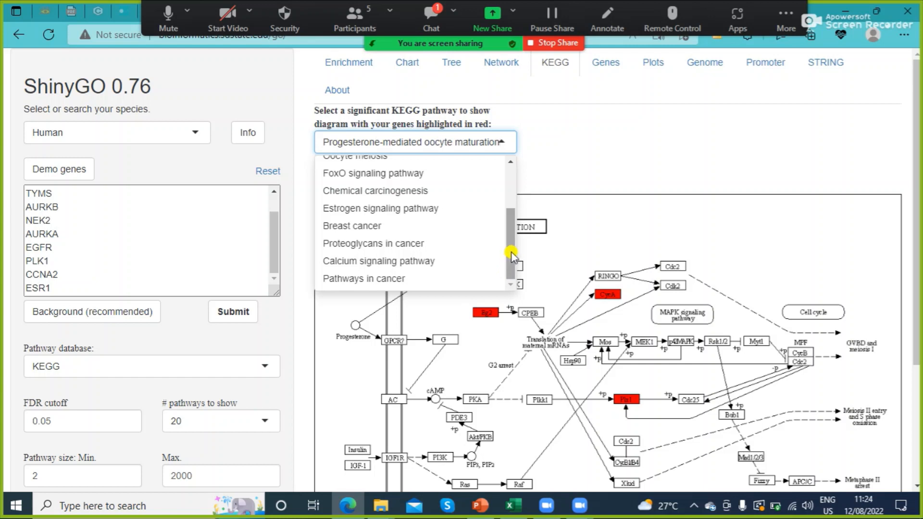
left_click_drag(509, 253, 509, 183)
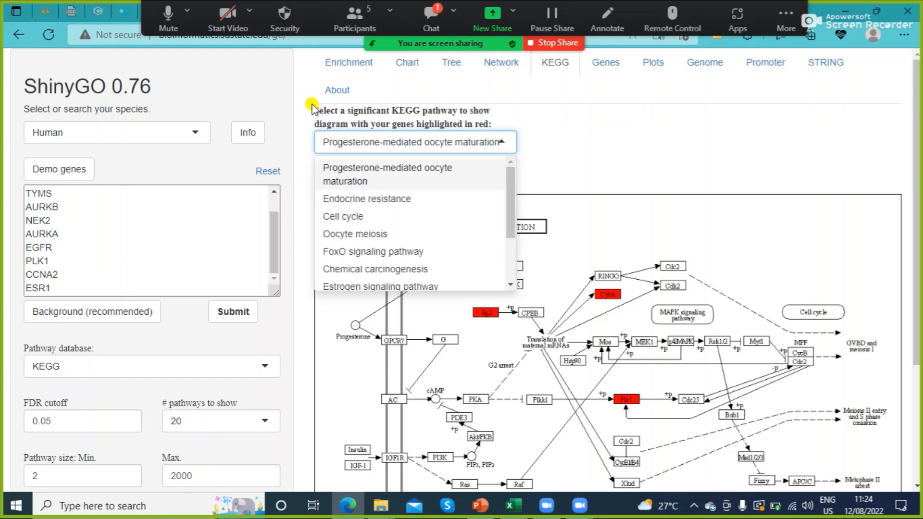
left_click_drag(310, 99, 502, 126)
left_click(553, 135)
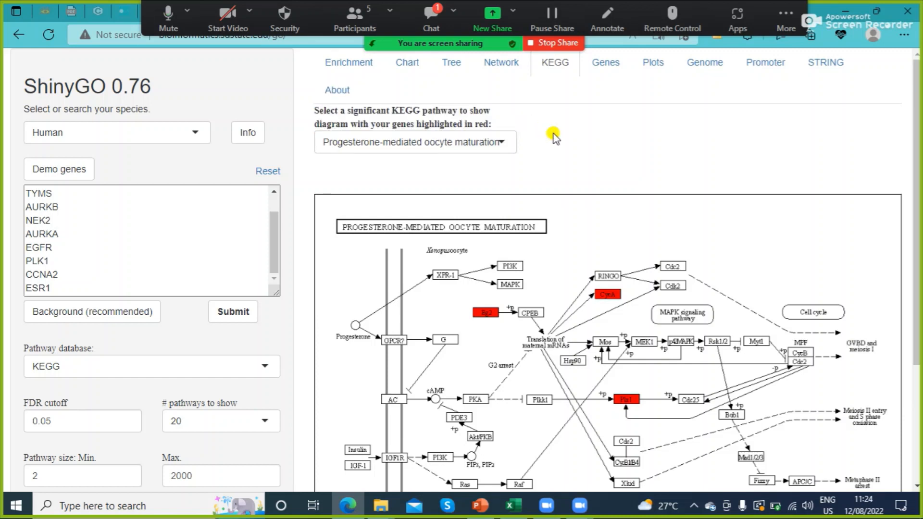
left_click(504, 147)
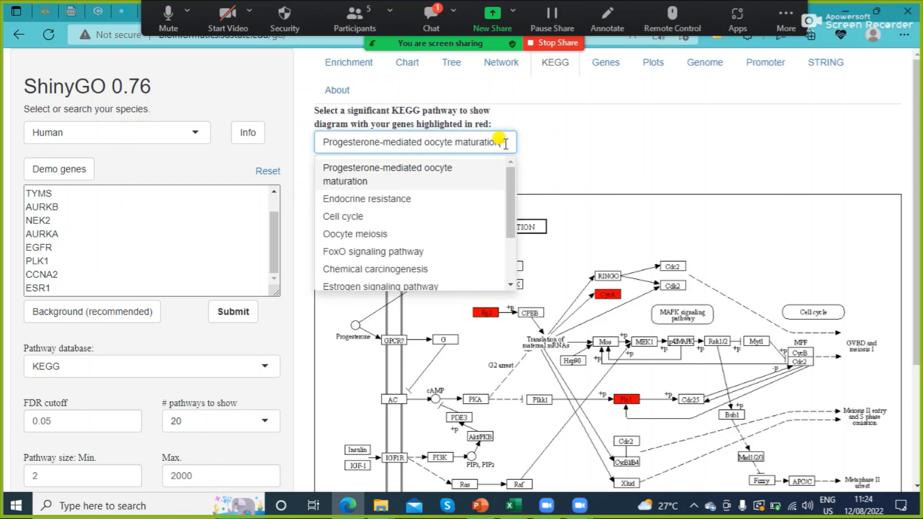
left_click(559, 150)
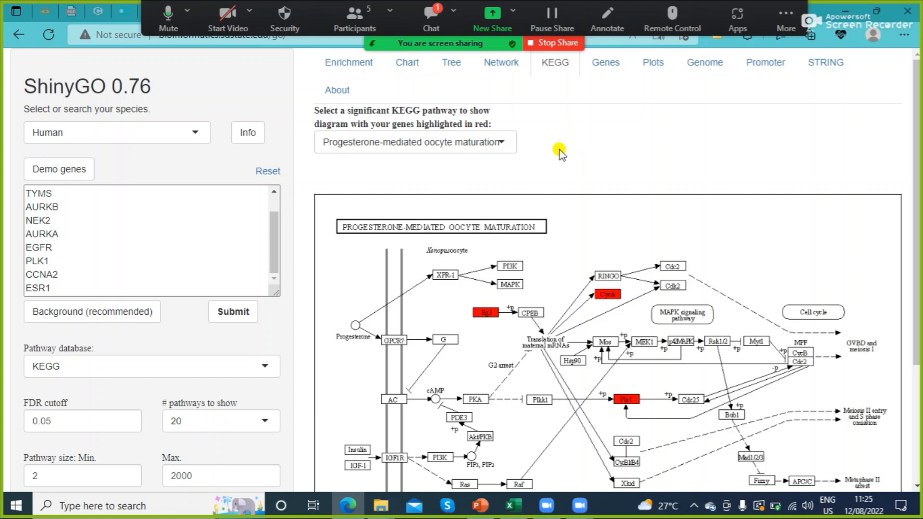
Display the Cell cycle KEGG pathway diagram, examine its highlighted genes and check the options for saving the image
left_click(500, 142)
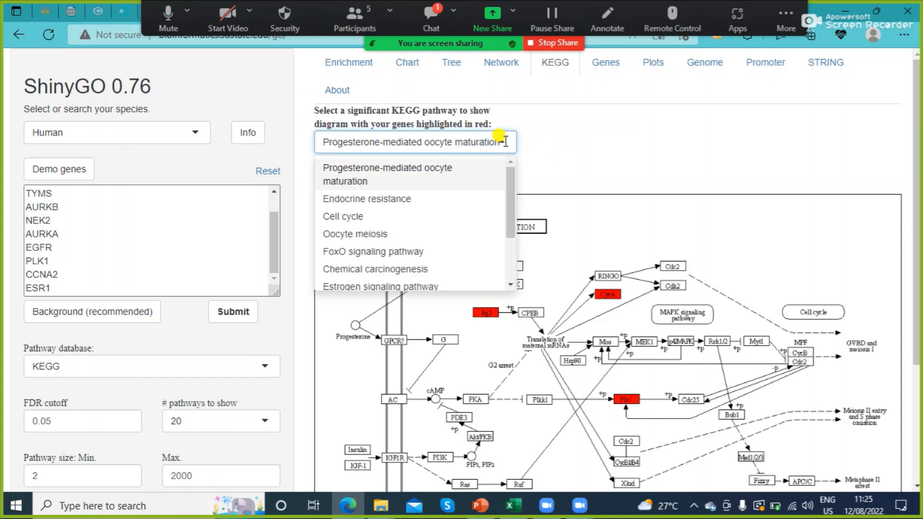
left_click(408, 218)
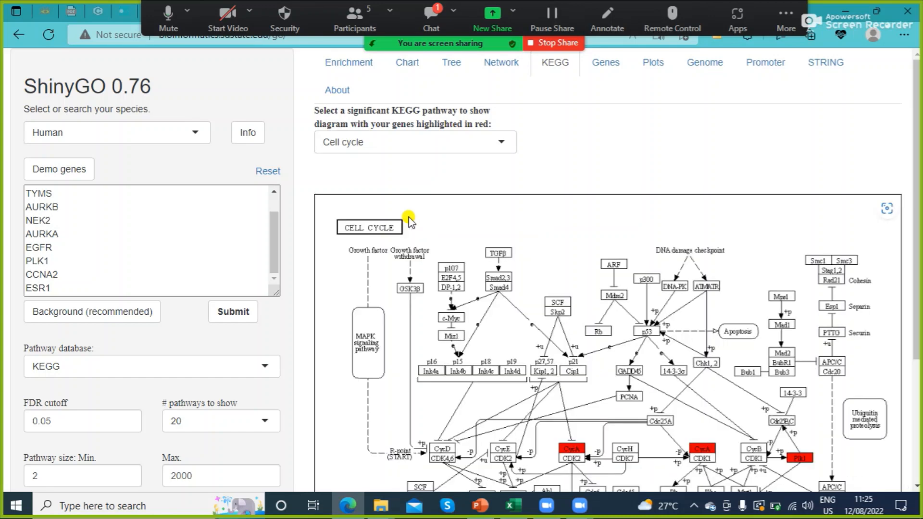
scroll(408, 221, "down", 4)
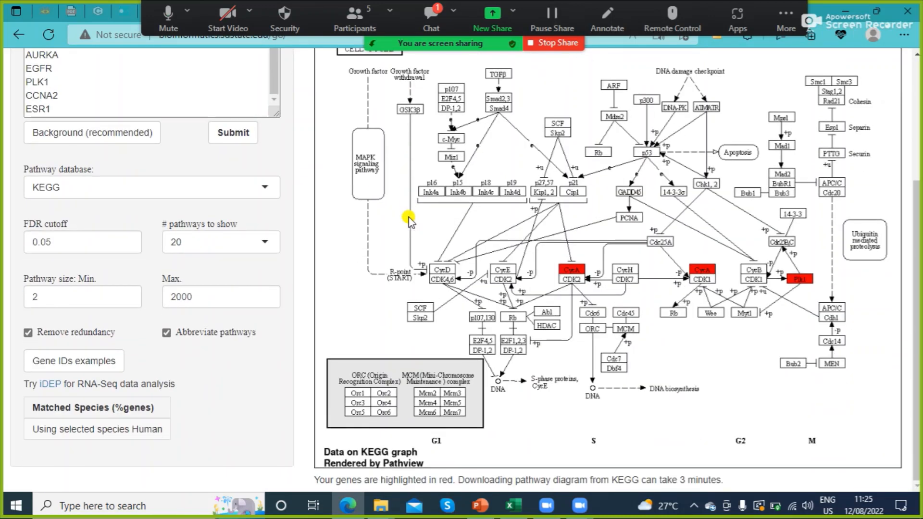
right_click(743, 321)
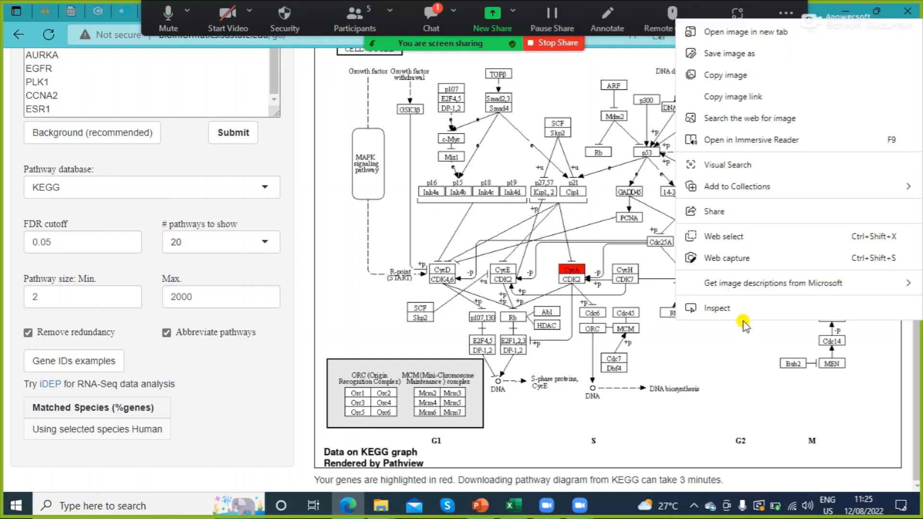
left_click(712, 350)
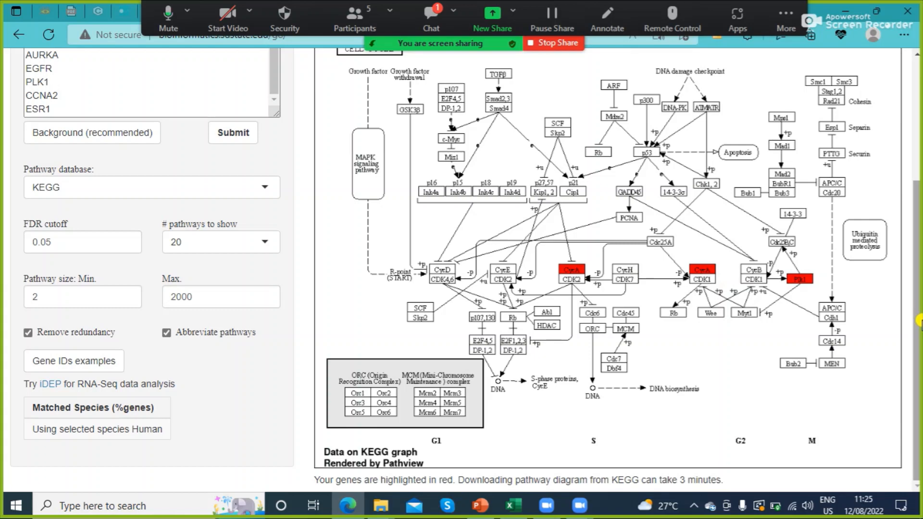
left_click_drag(916, 326, 919, 129)
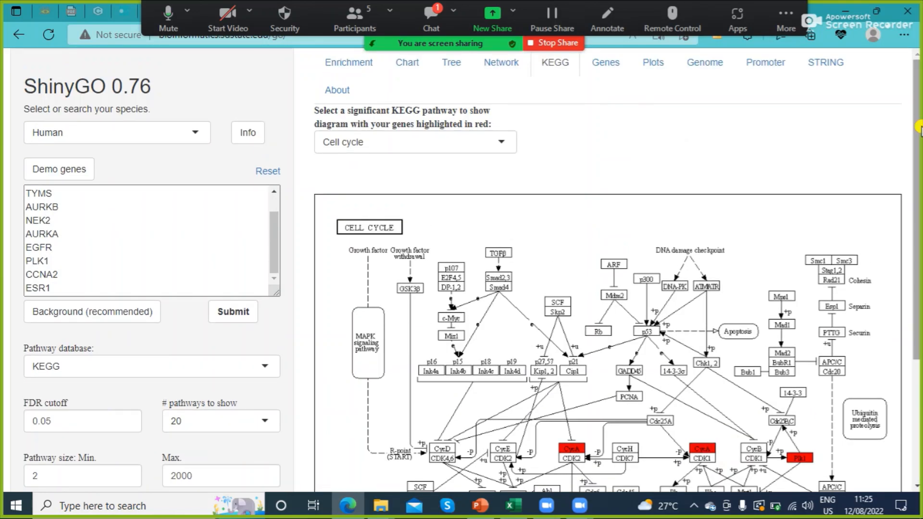
Show the KEGG enrichment results table and check the meeting's participant list, dismissing the time-limit notice
left_click(327, 67)
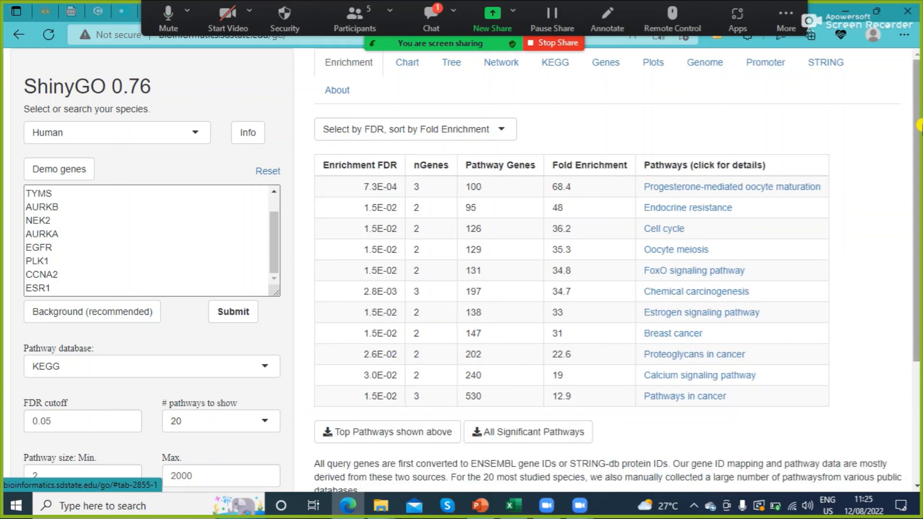
left_click_drag(918, 151, 915, 305)
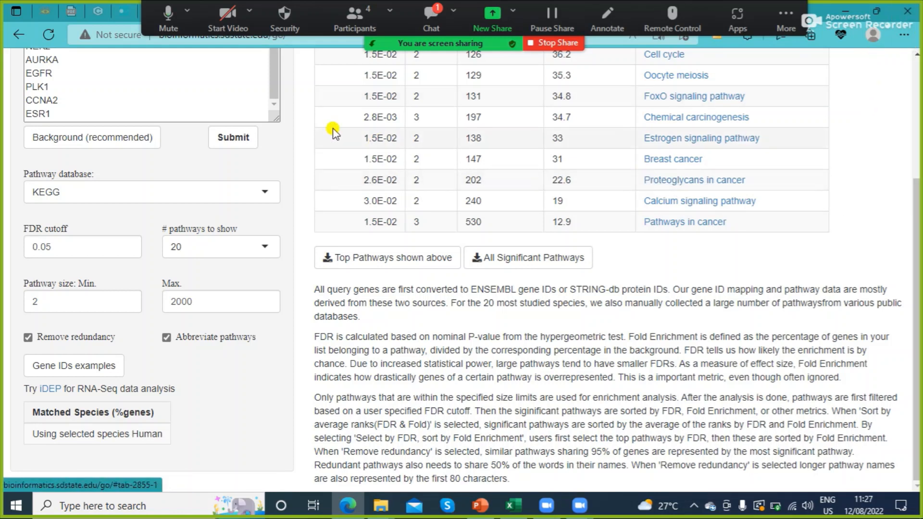
left_click(368, 7)
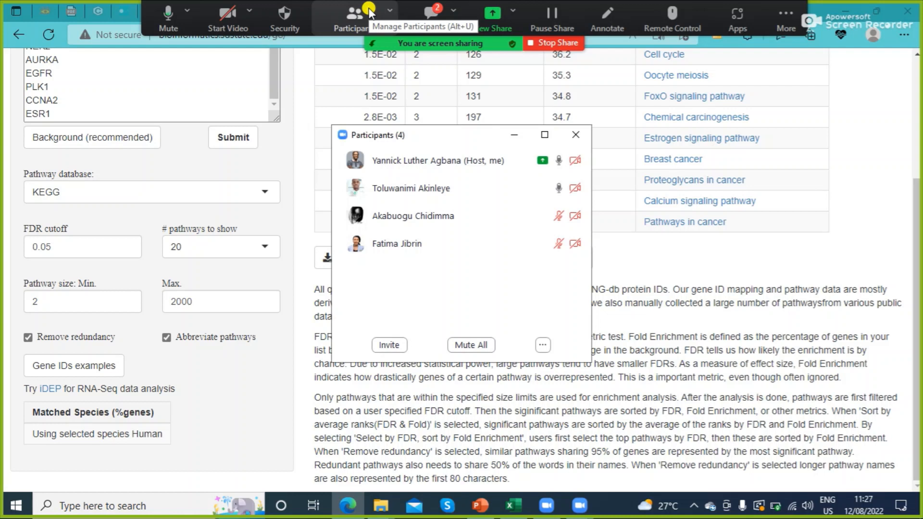
left_click(515, 136)
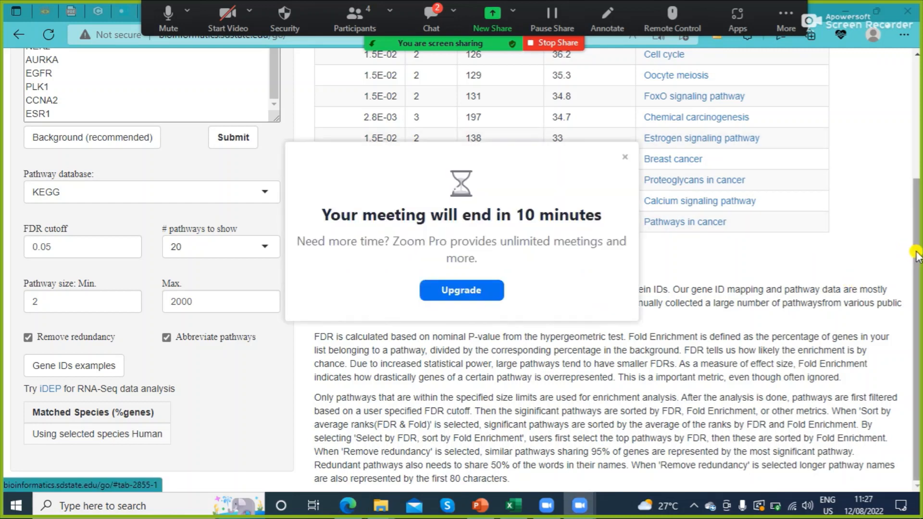
left_click(625, 156)
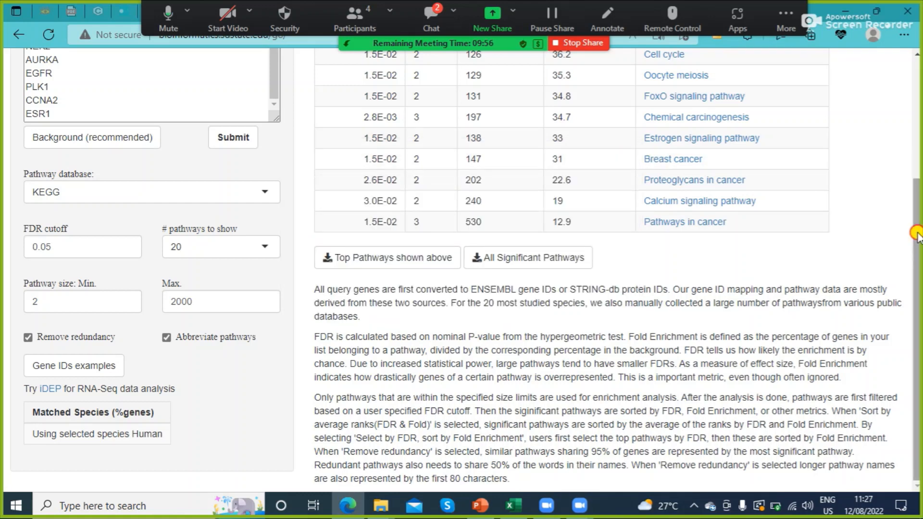
Highlight rows of the KEGG enrichment table for discussion, clear the highlight and view the KEGG dotplot
left_click_drag(918, 233, 917, 87)
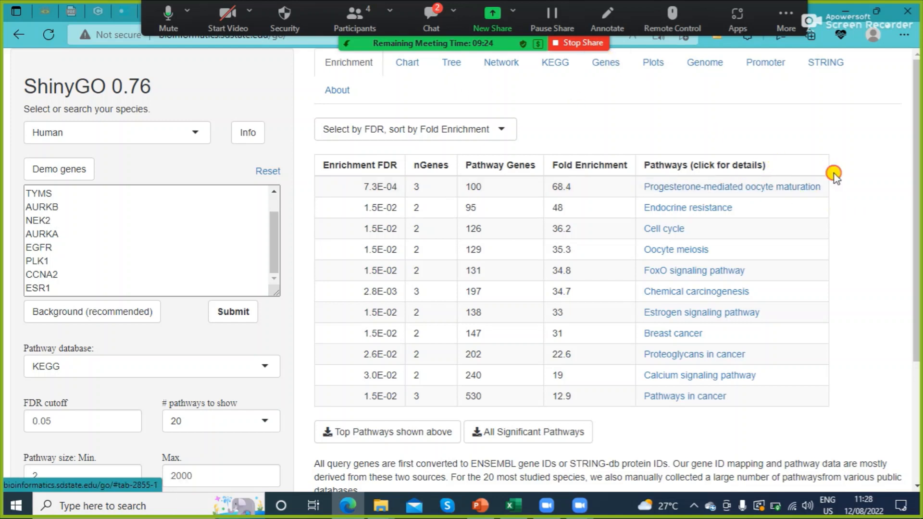
left_click_drag(834, 174, 849, 330)
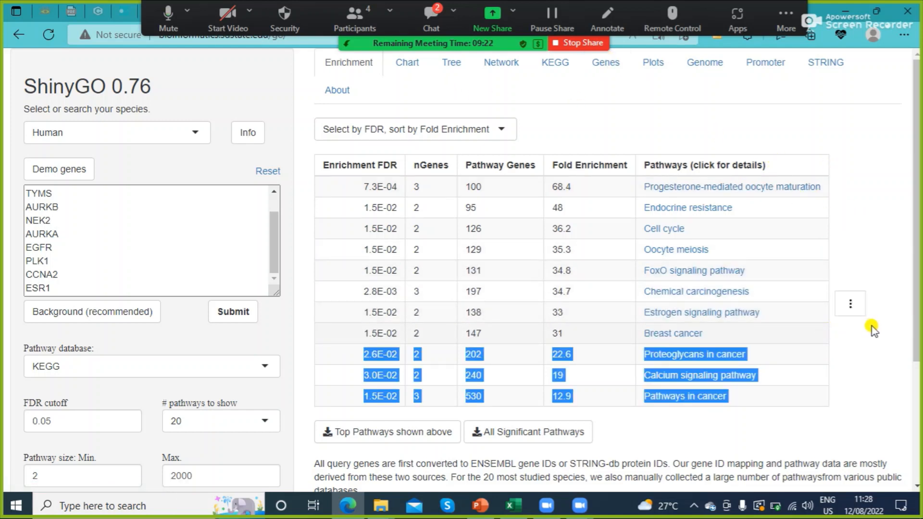
left_click(877, 355)
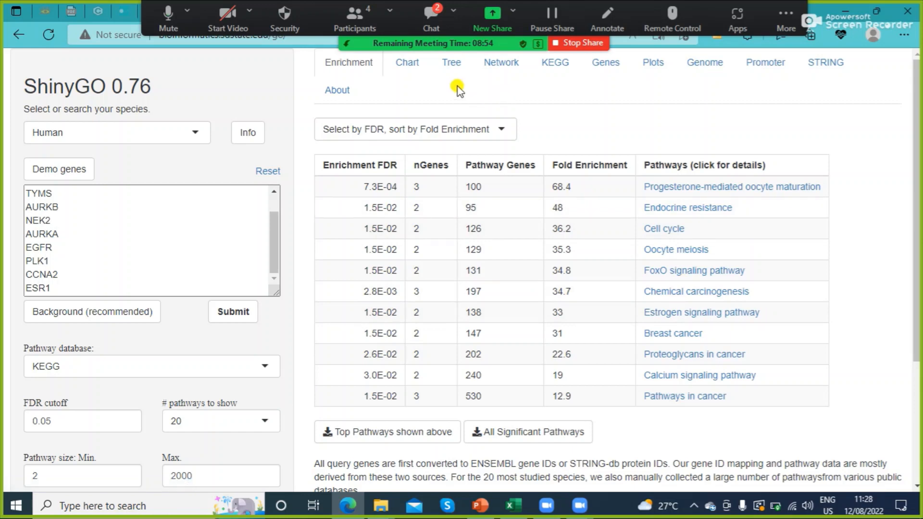
left_click(407, 67)
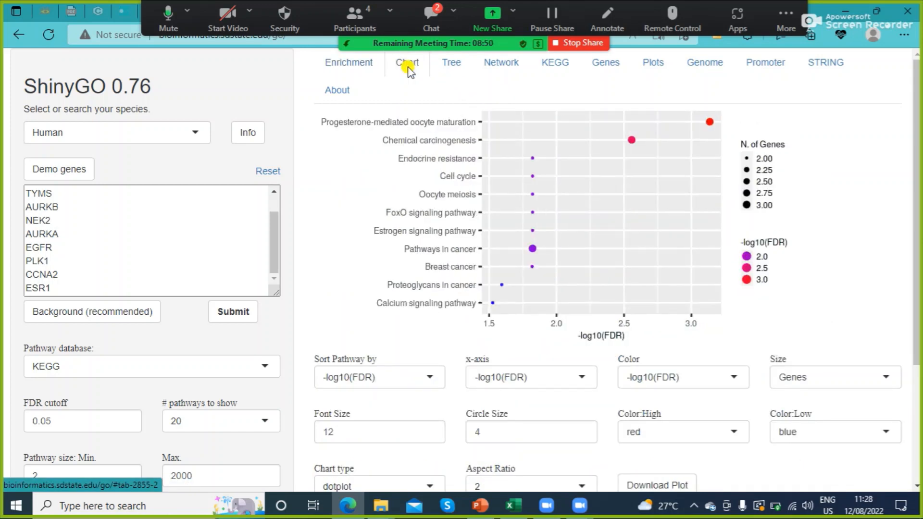
Download the table of top KEGG pathways from the enrichment results and show the downloaded CSV in its folder
left_click(350, 62)
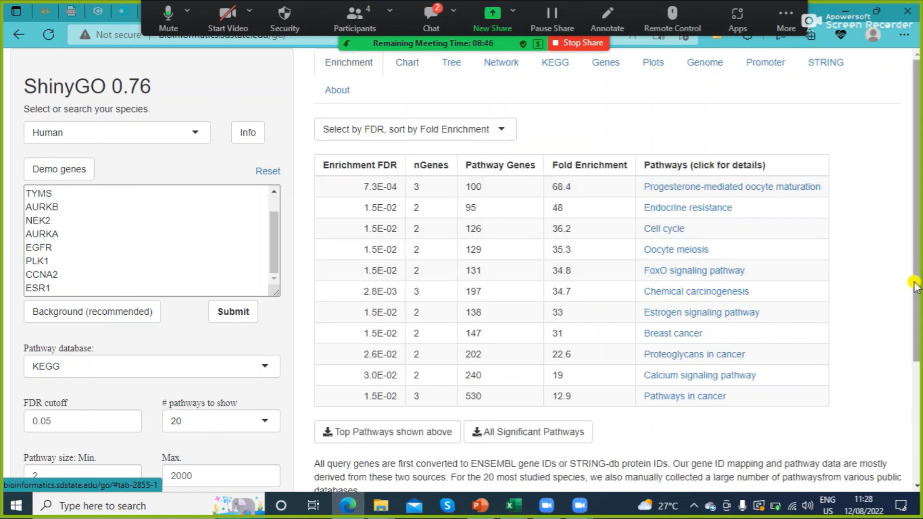
left_click_drag(908, 255, 908, 282)
left_click(431, 405)
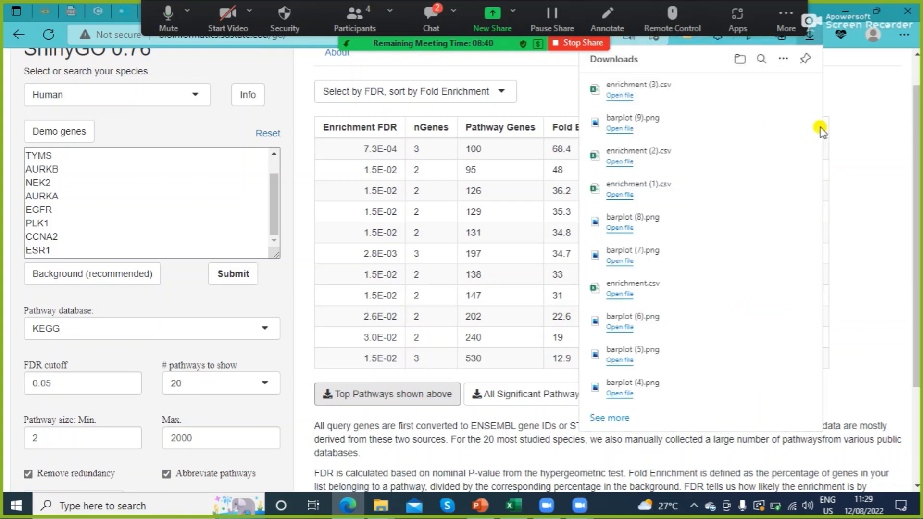
left_click(763, 91)
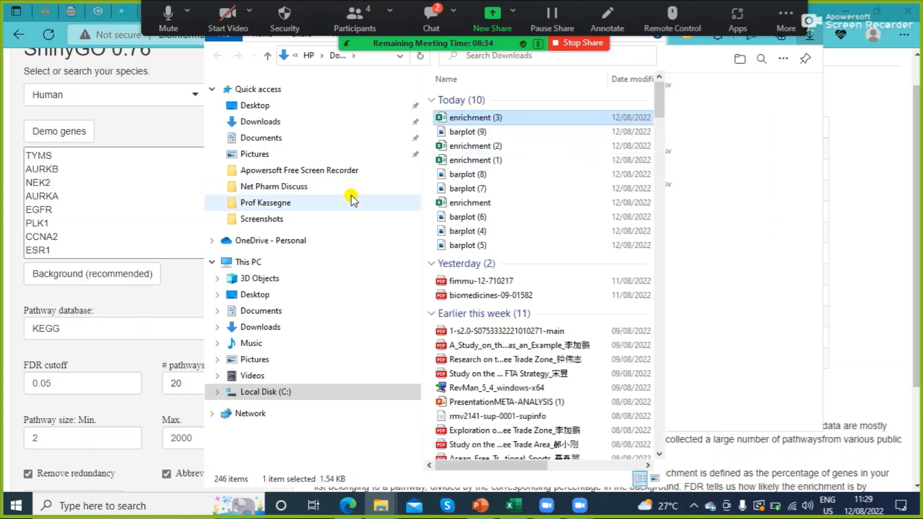
Paste the downloaded enrichment CSV into the Net Pharm Discuss folder and rename it "KEGG pathway"
left_click(324, 188)
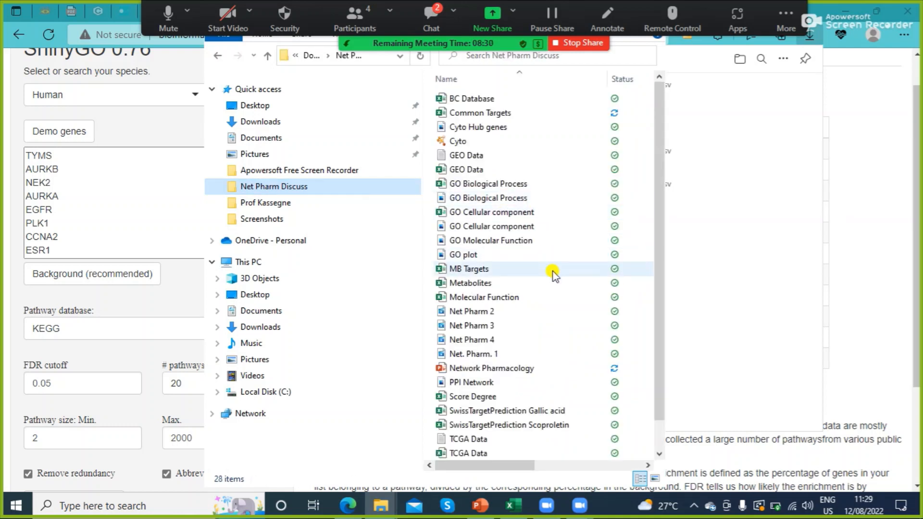
key("ctrl+v")
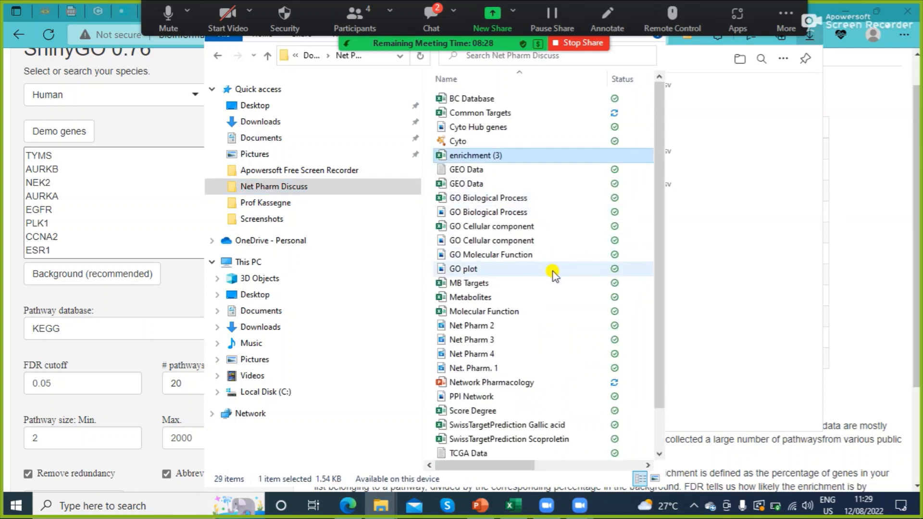
left_click(495, 154)
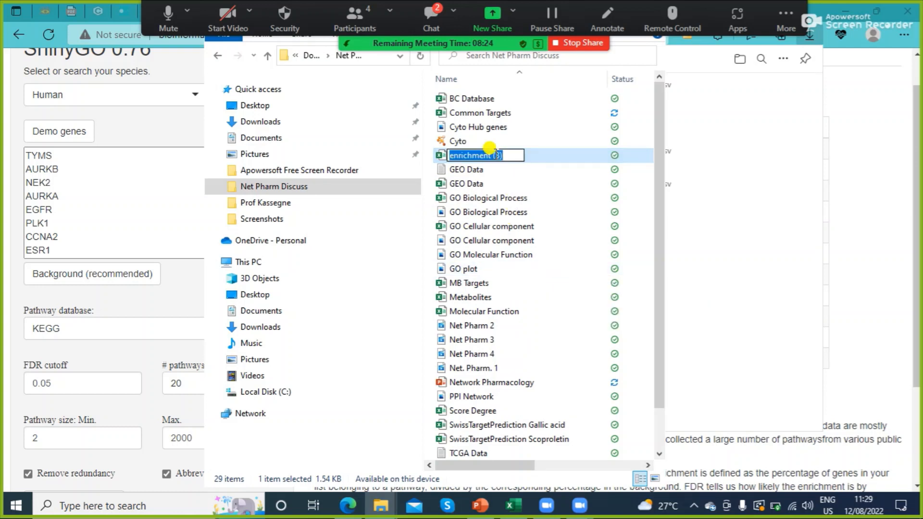
type("KEGG")
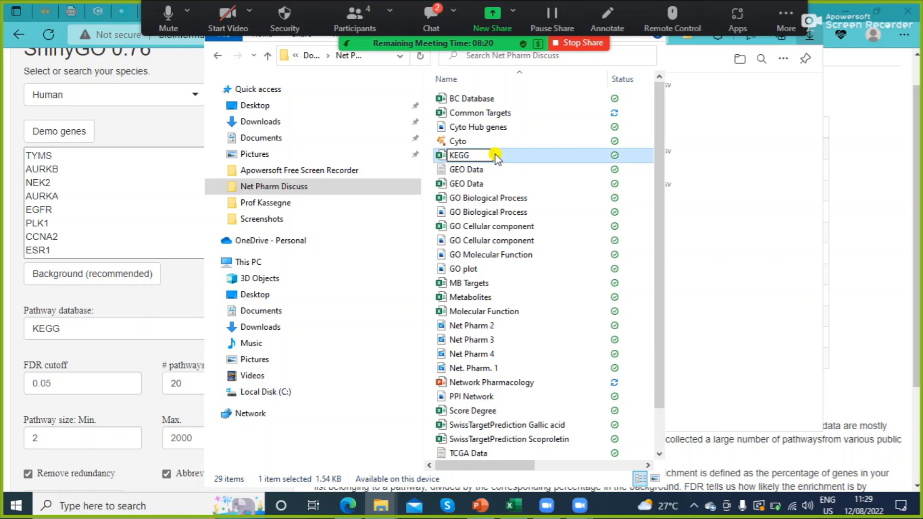
type(" pathway")
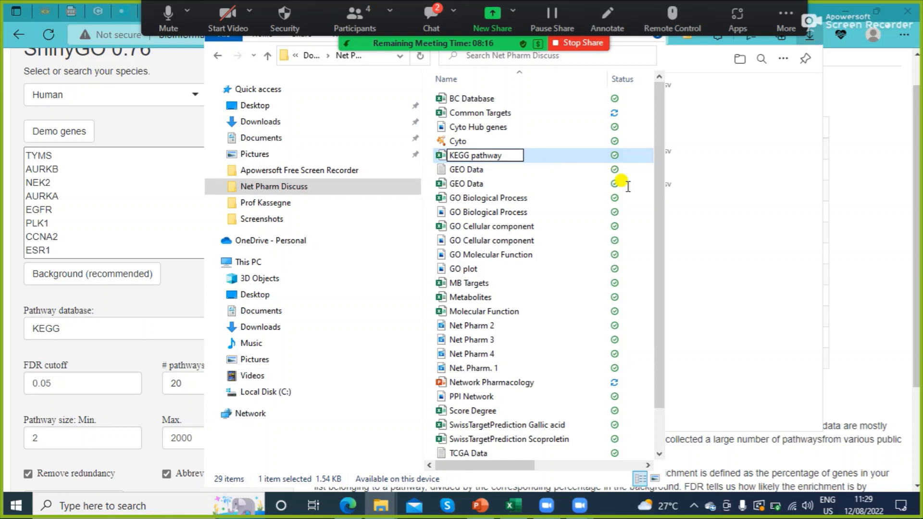
key("Return")
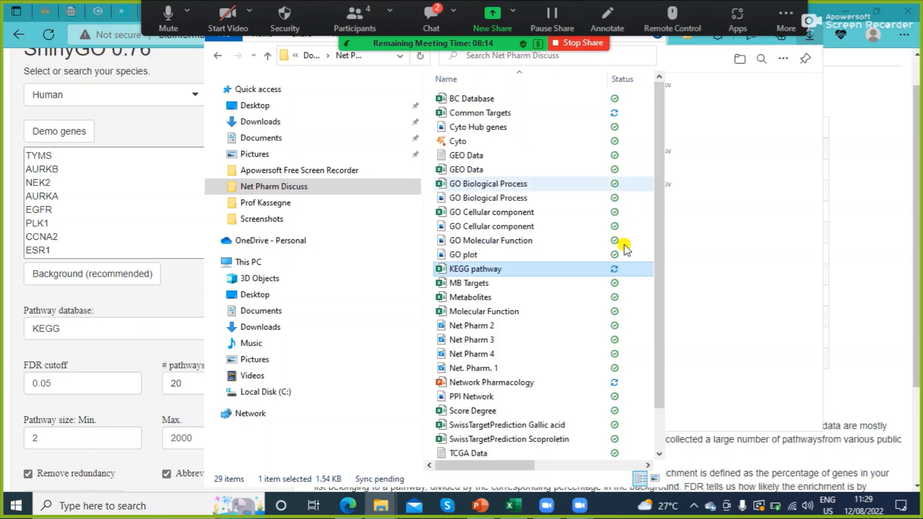
Return to ShinyGO, show the KEGG dotplot and download it as an 8 by 4 inch PNG
left_click(872, 214)
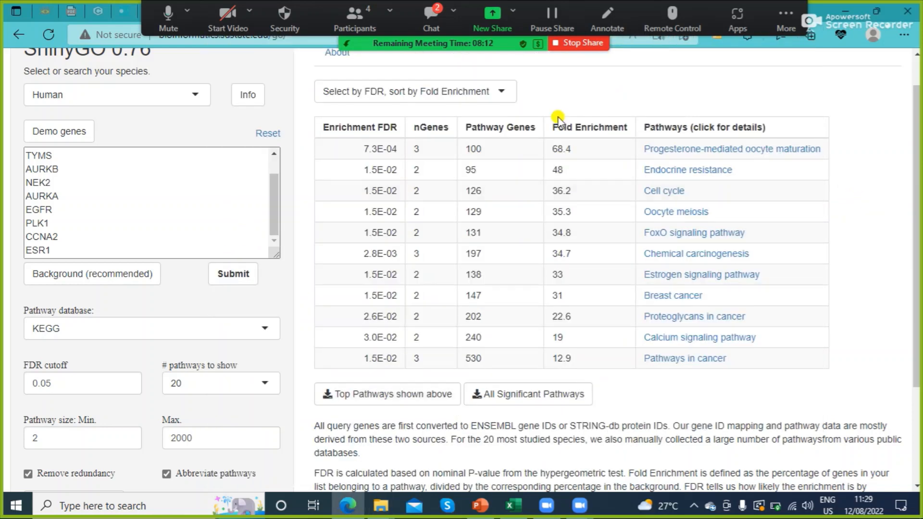
scroll(916, 139, "up", 1)
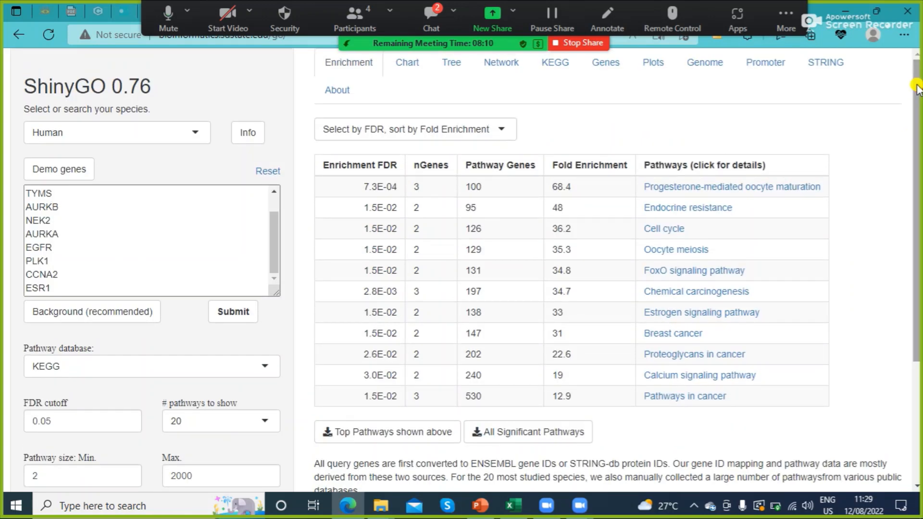
left_click(420, 70)
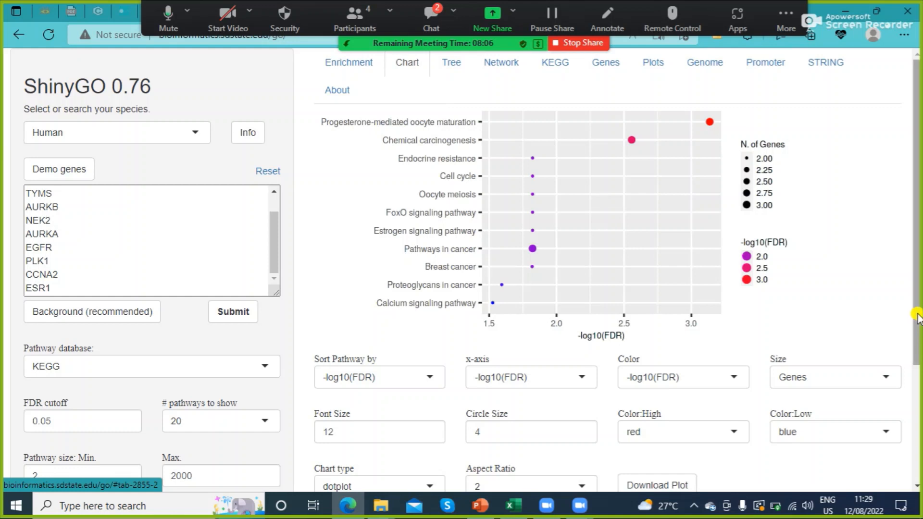
left_click_drag(912, 327, 915, 403)
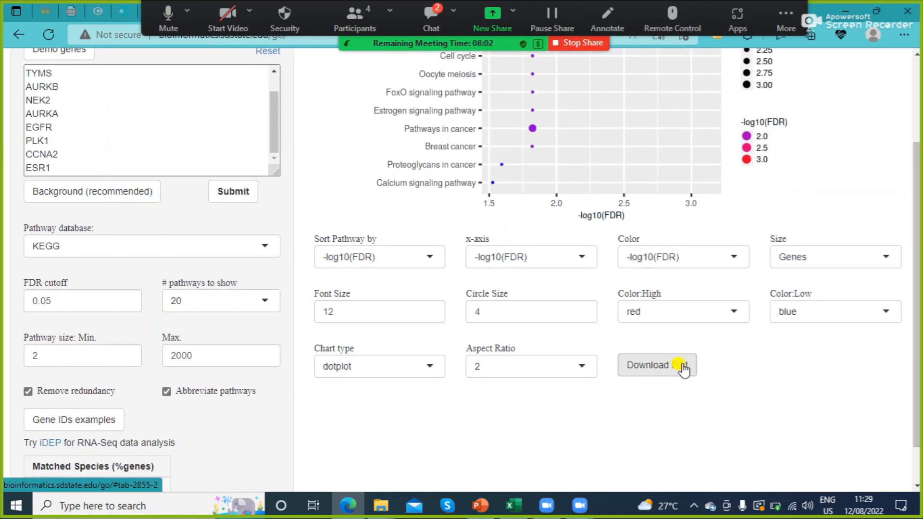
left_click(686, 364)
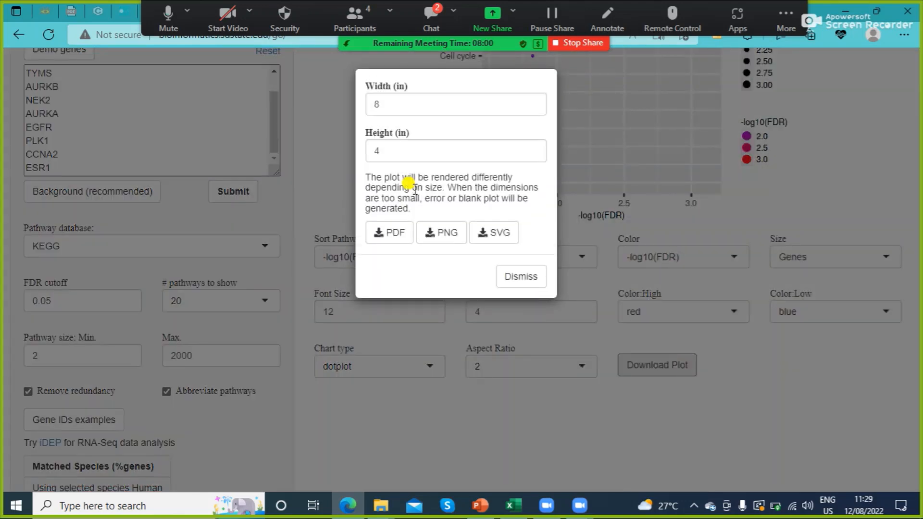
left_click(449, 236)
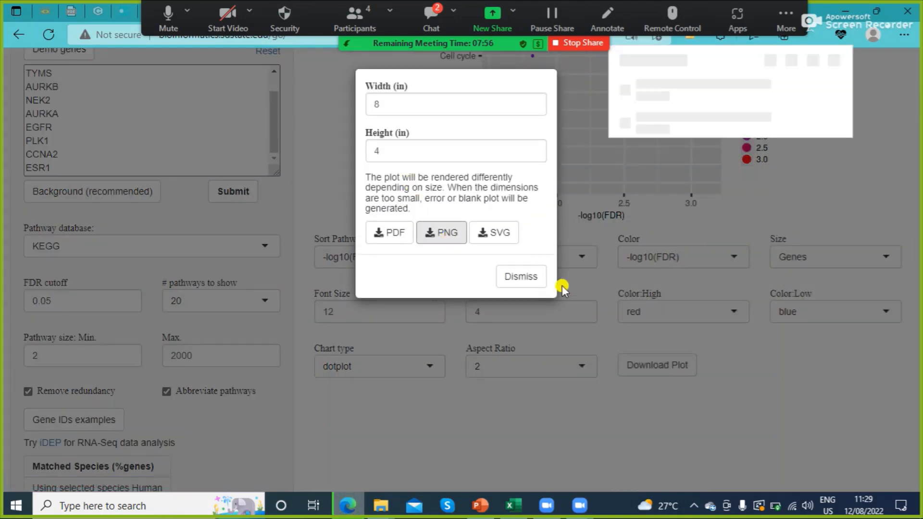
left_click(528, 282)
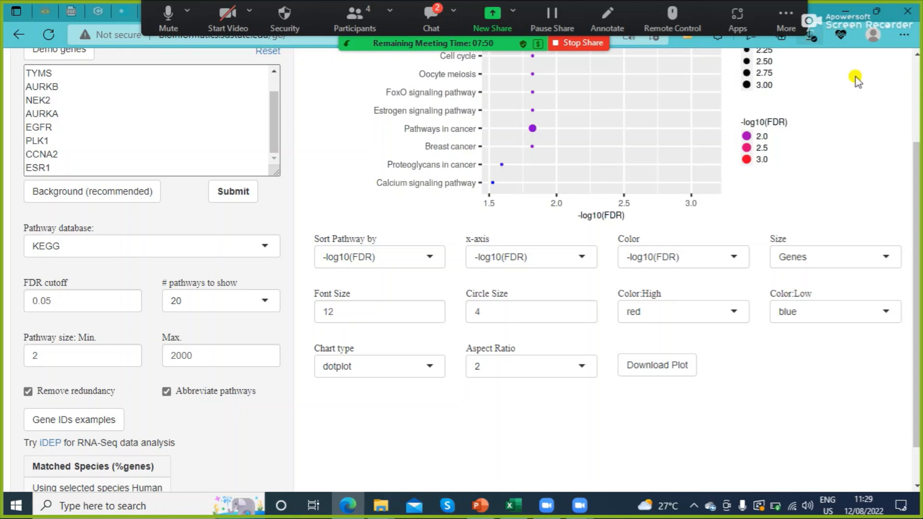
Examine the KEGG dotplot's pathways, legends and color settings for discussion, dismissing the low-battery notice
left_click_drag(916, 163, 912, 69)
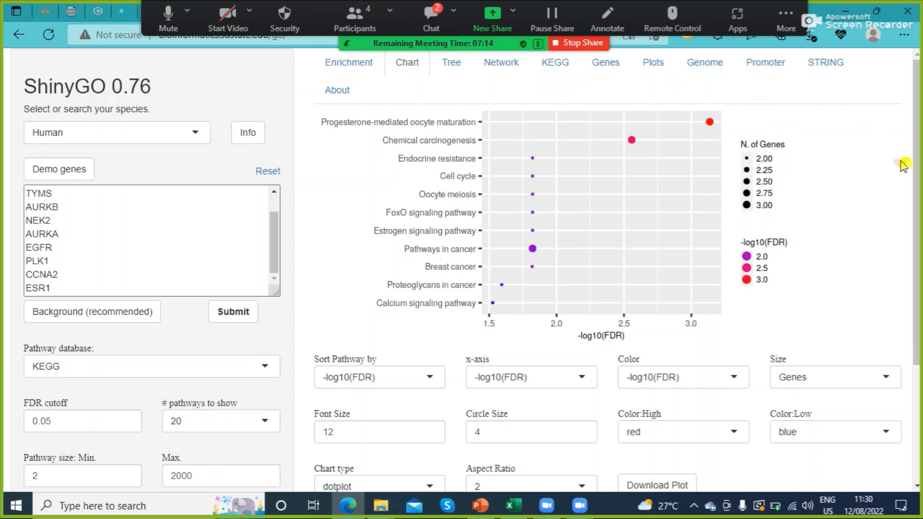
left_click_drag(917, 188, 901, 268)
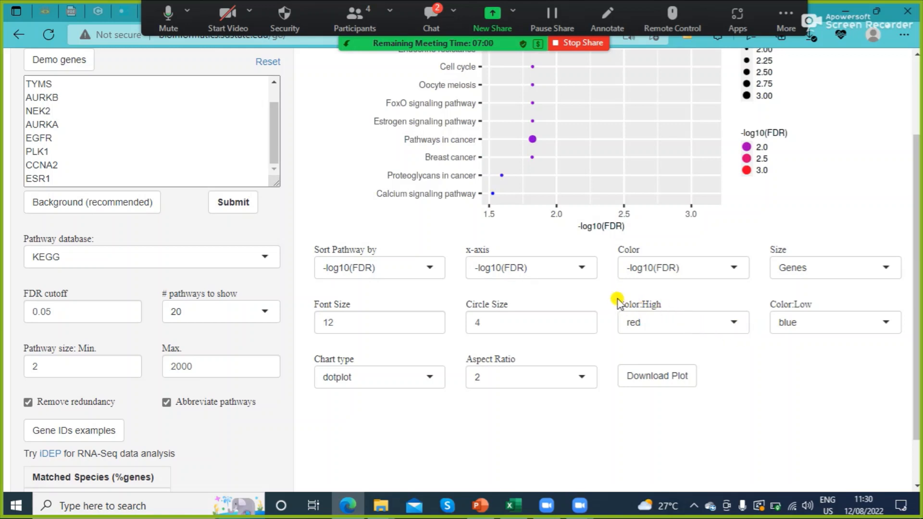
left_click_drag(612, 301, 621, 328)
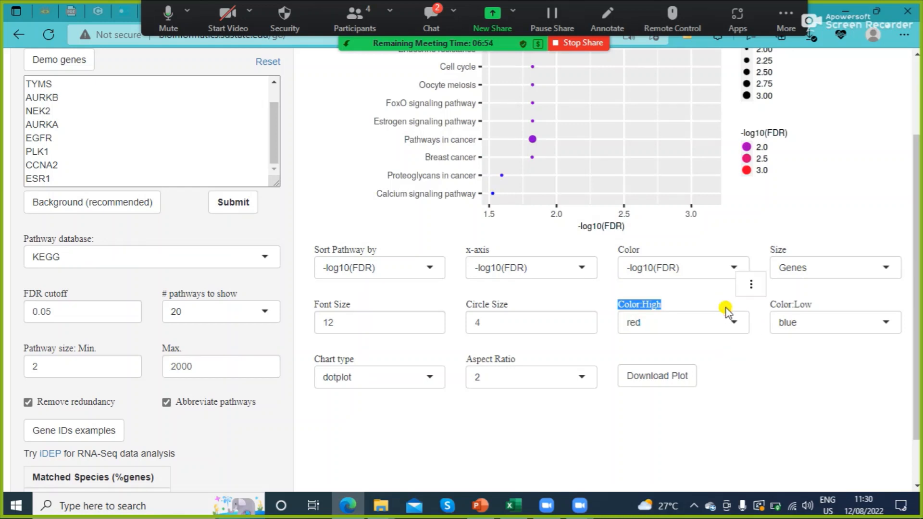
left_click(705, 350)
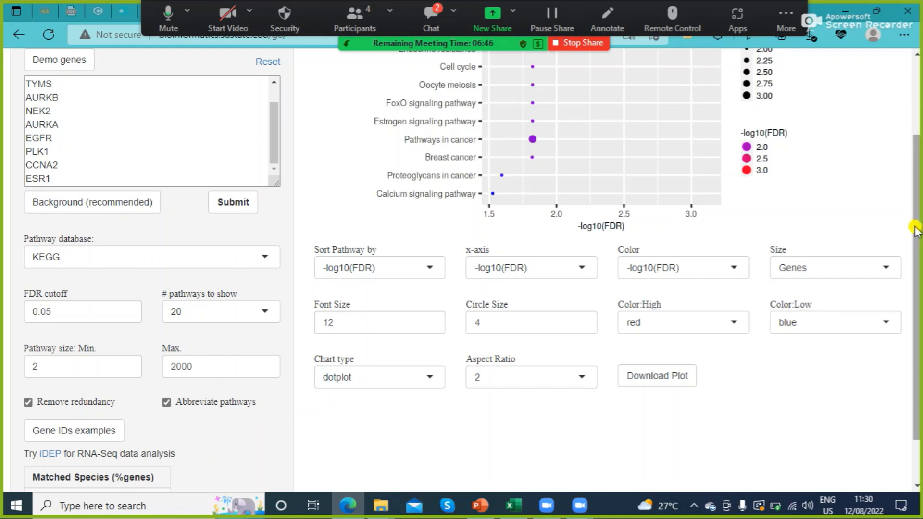
left_click_drag(919, 225, 919, 166)
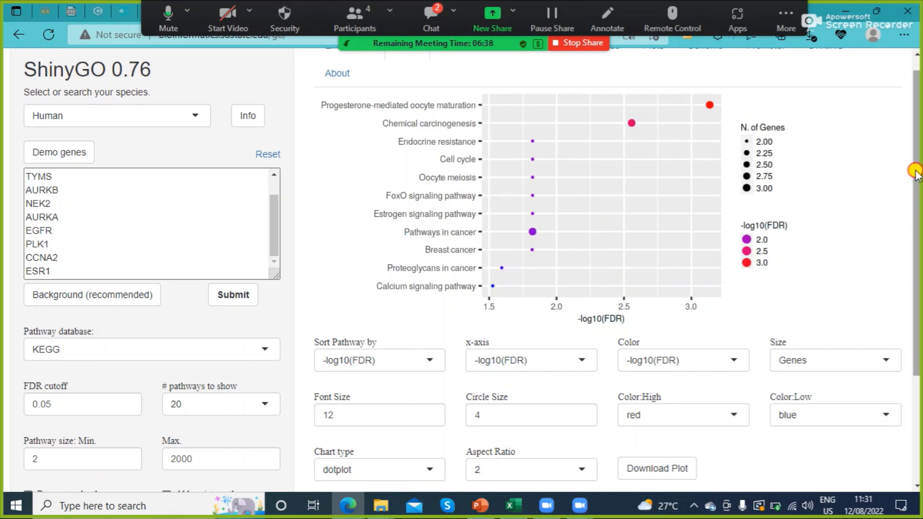
left_click_drag(918, 166, 912, 245)
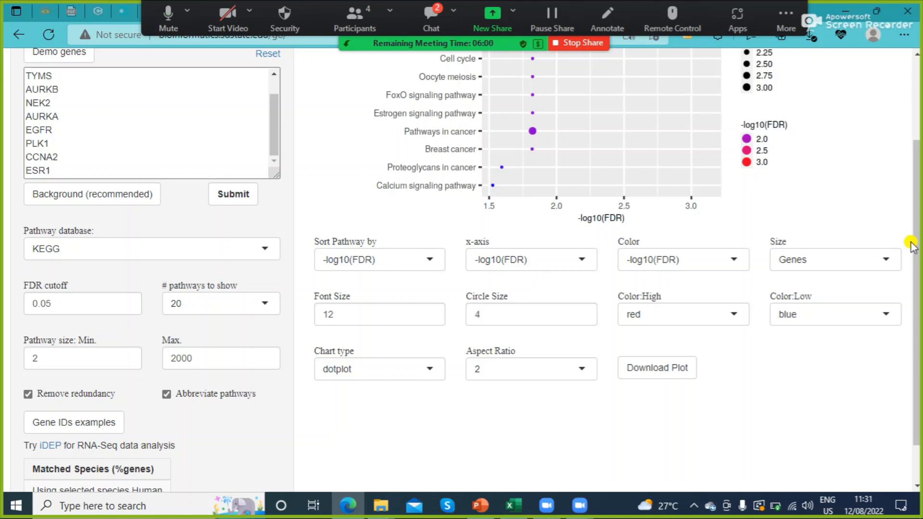
left_click_drag(912, 244, 912, 159)
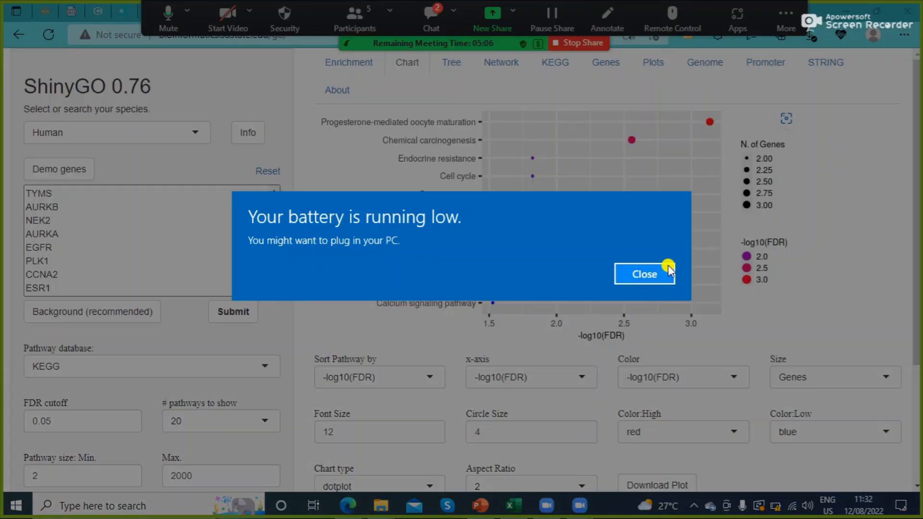
left_click(668, 271)
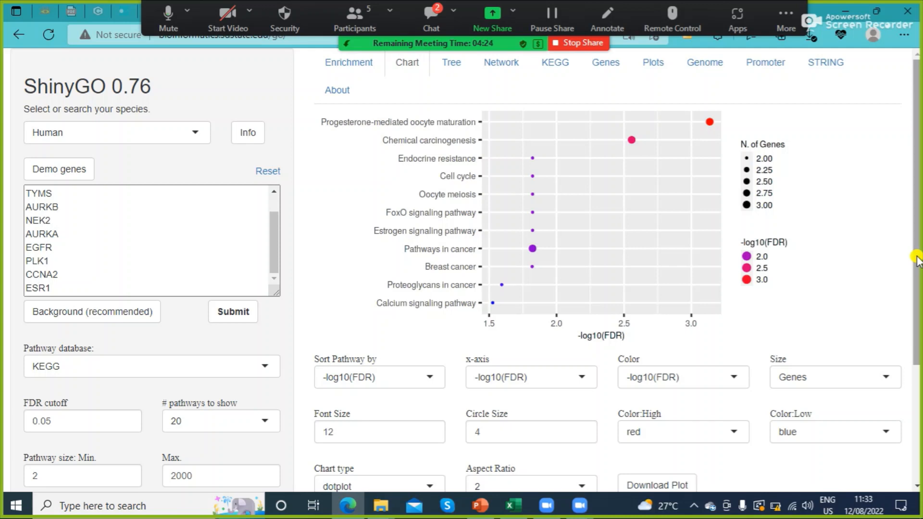
scroll(915, 259, "down", 2)
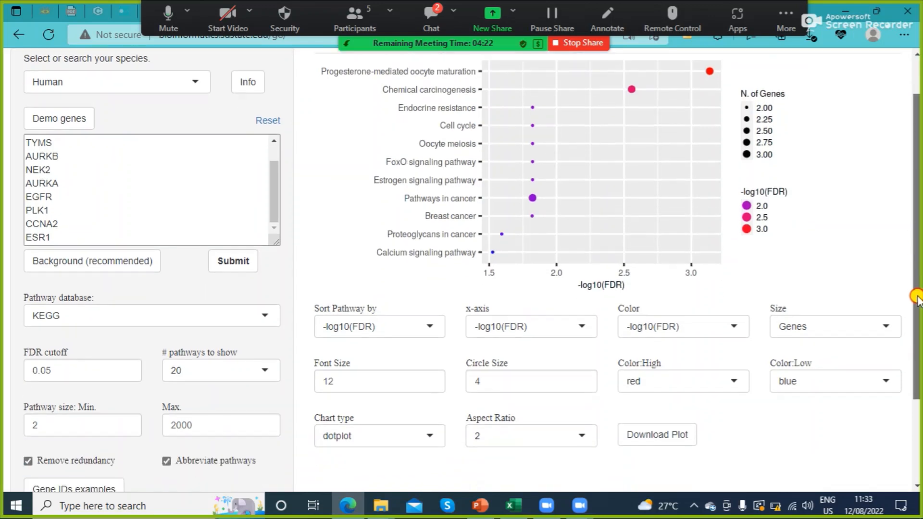
scroll(916, 255, "up", 2)
left_click_drag(916, 252, 918, 224)
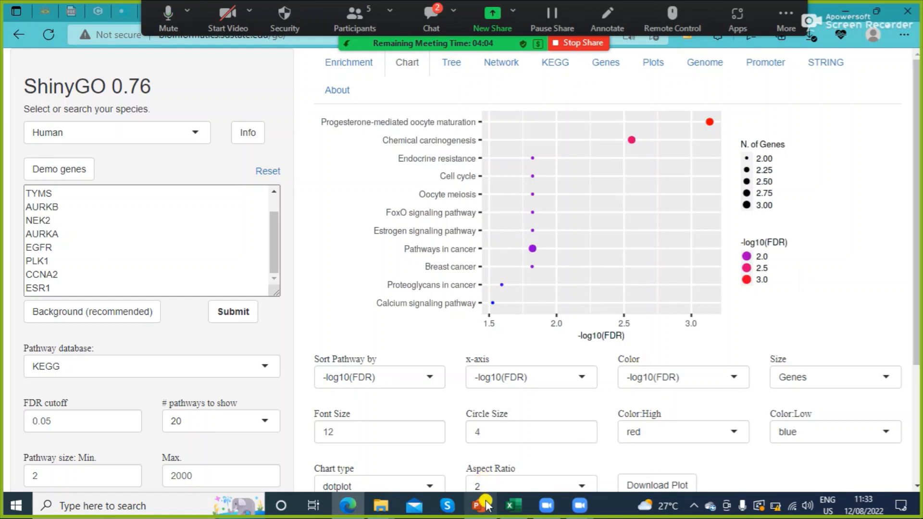
Switch to PowerPoint and show the slide with the network pharmacology workflow diagram
mouse_move(486, 507)
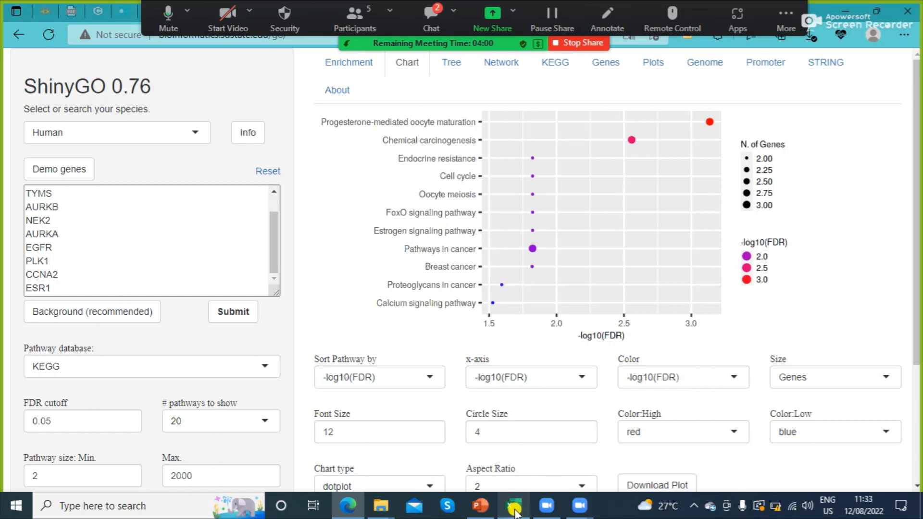
mouse_move(552, 508)
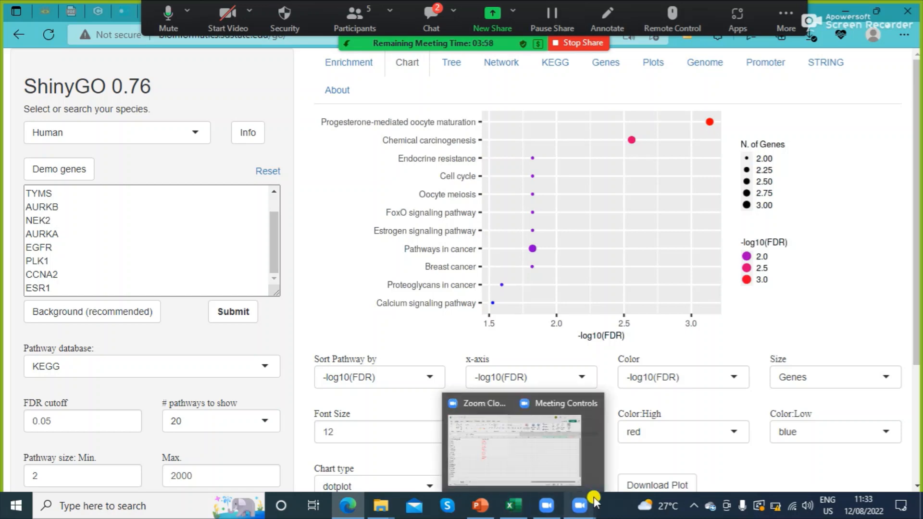
left_click(489, 513)
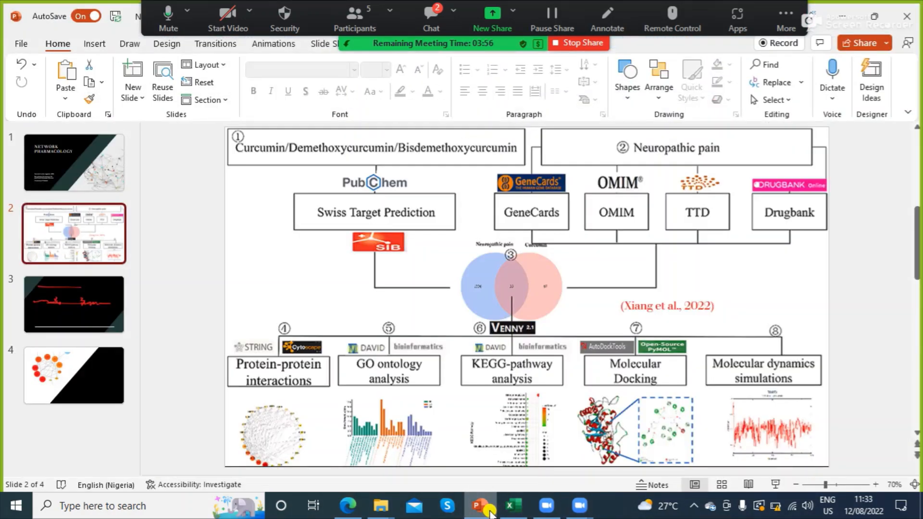